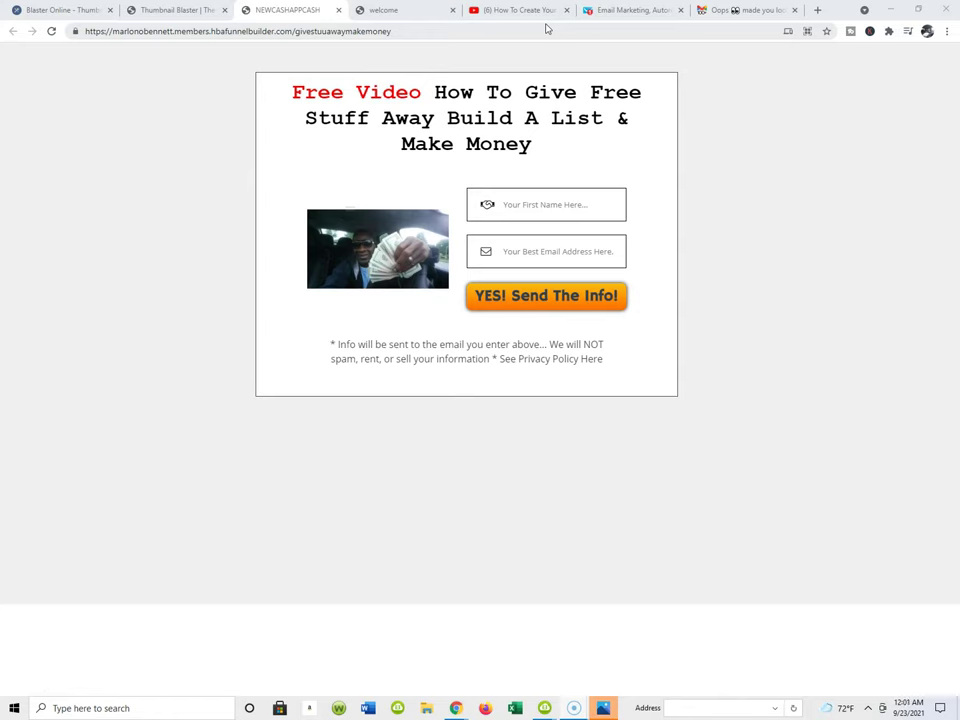
# - Show the free-video opt-in page, then switch to the thank-you page
pyautogui.click(546, 19)
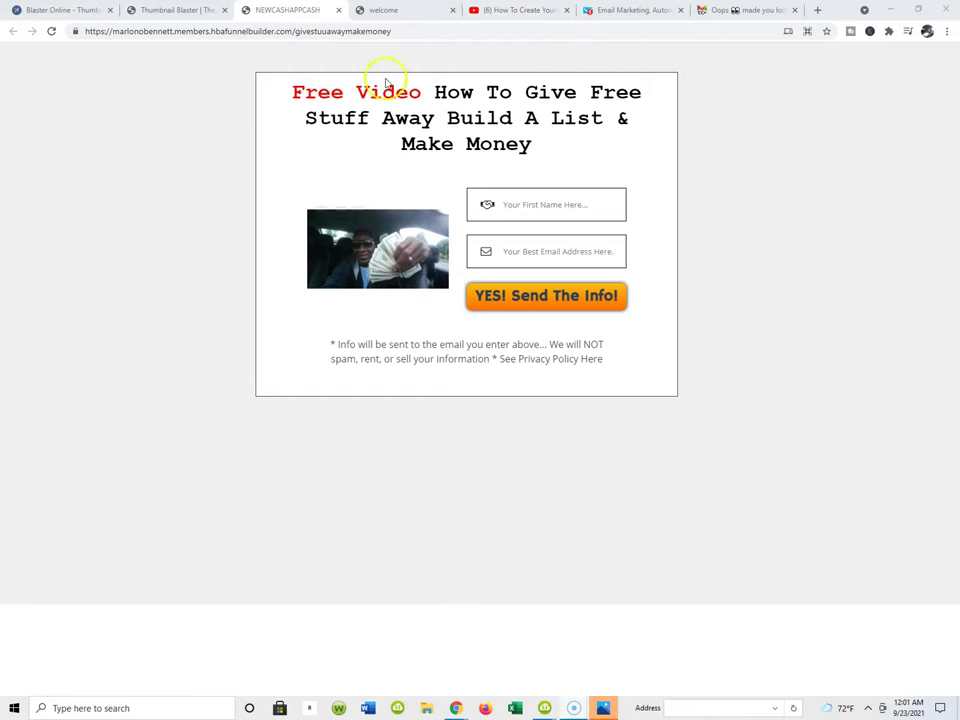
pyautogui.click(413, 12)
# - Scroll through the thank-you page confirming the free video training
pyautogui.scroll(-3, 343, 330)
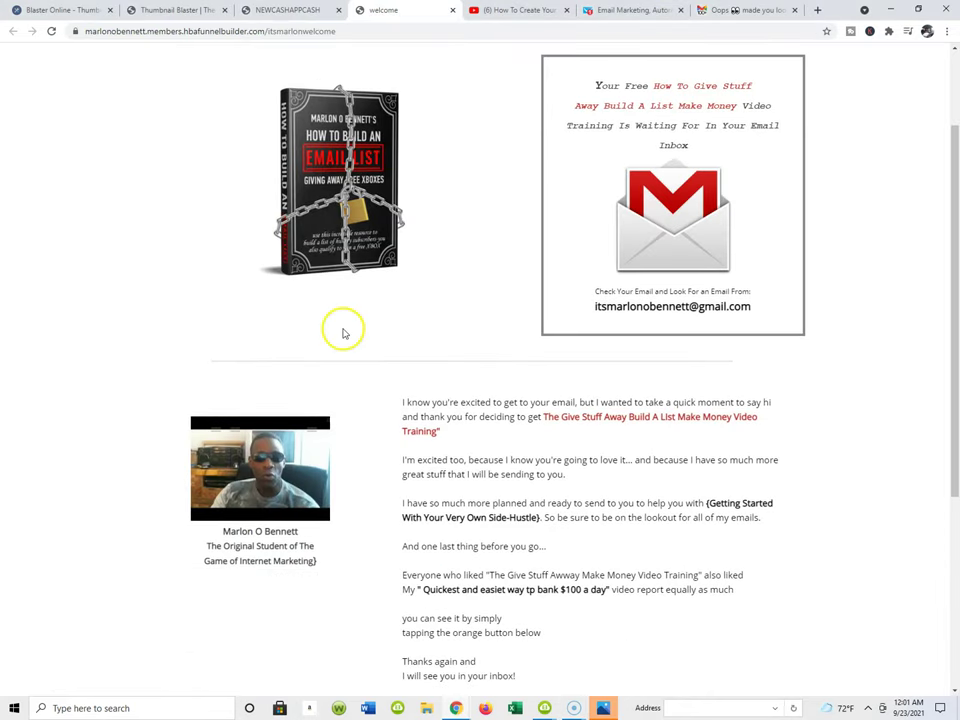
pyautogui.scroll(3, 773, 334)
pyautogui.scroll(-1, 540, 125)
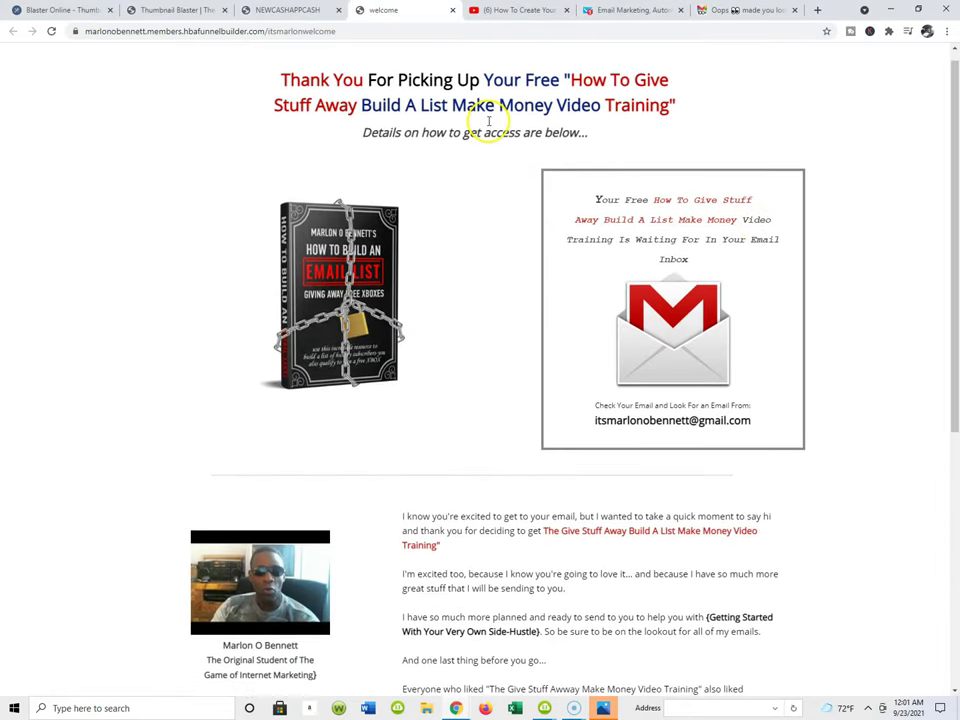
pyautogui.scroll(1, 600, 105)
pyautogui.scroll(-1, 617, 99)
pyautogui.scroll(1, 680, 75)
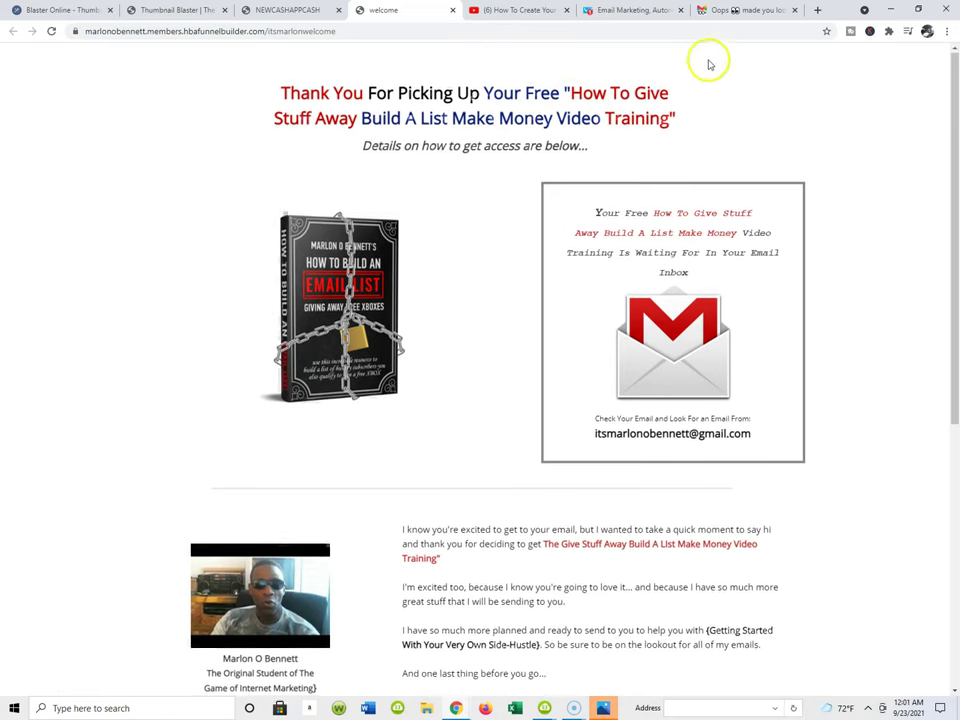
pyautogui.scroll(-3, 443, 122)
pyautogui.scroll(3, 484, 199)
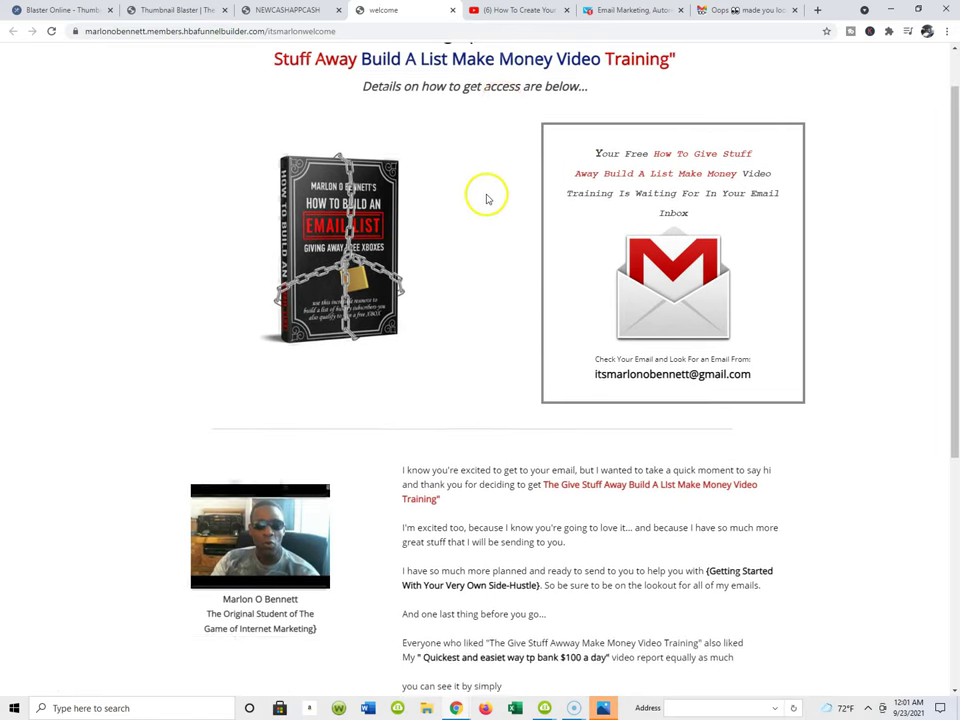
# - Flip back to the opt-in page, then the thank-you page, then the YouTube channel
pyautogui.click(320, 10)
pyautogui.click(418, 10)
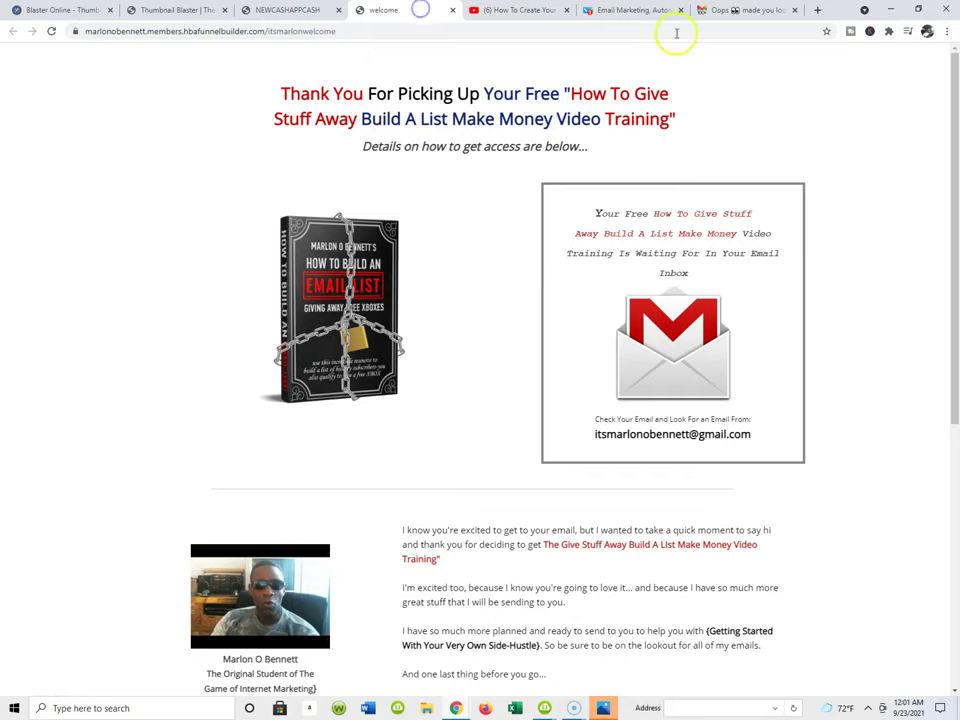
pyautogui.click(533, 14)
pyautogui.scroll(-1, 746, 343)
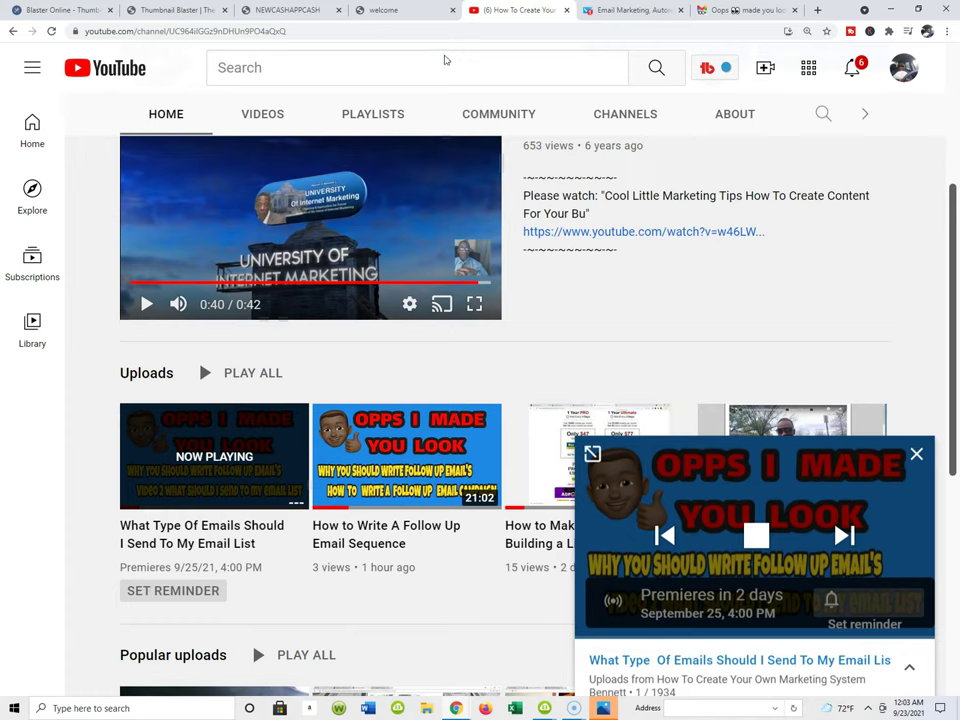
pyautogui.moveTo(587, 425)
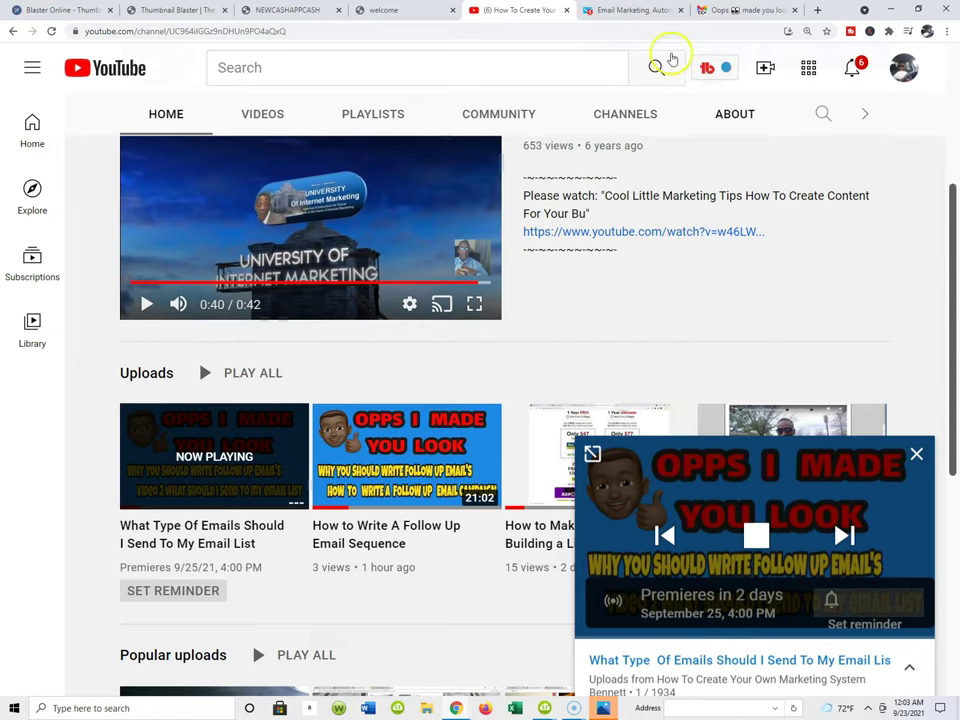
# - Bring up the GetResponse newsletters list with three messages scheduled for Sep 23, 2021
pyautogui.click(634, 12)
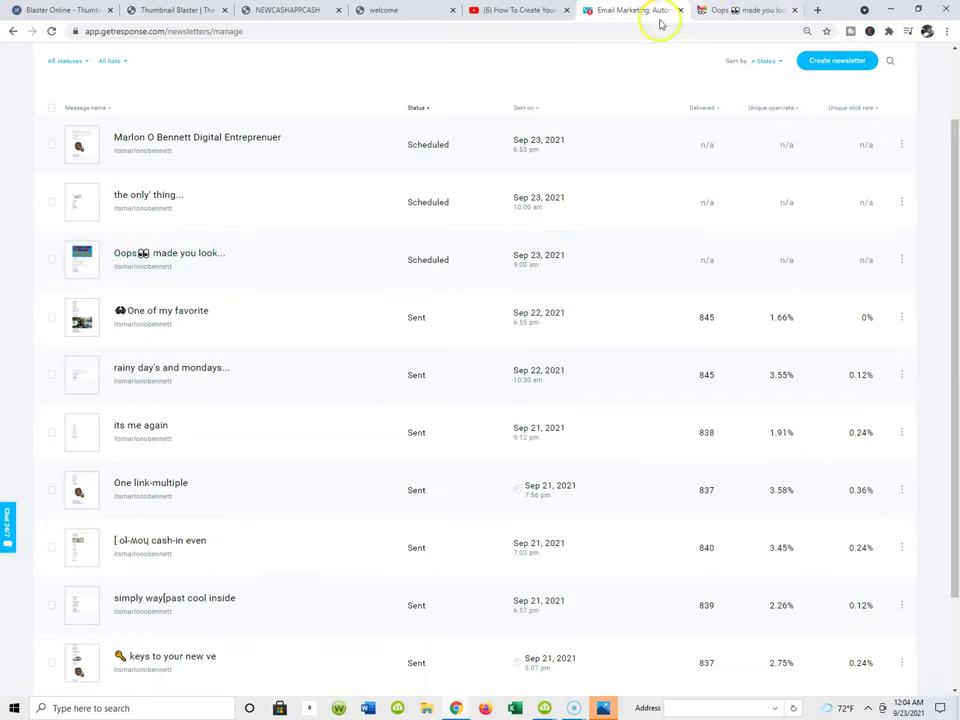
# - Open the 'Oops made you look' email in Gmail and scroll through its banner and topic list
pyautogui.click(714, 10)
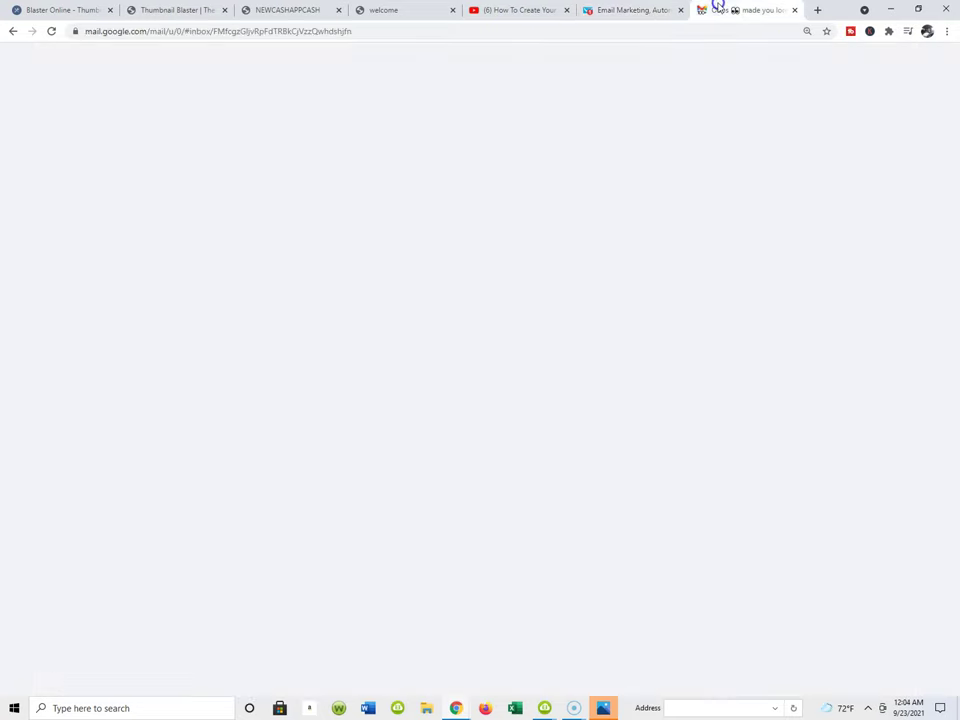
pyautogui.scroll(-3, 407, 223)
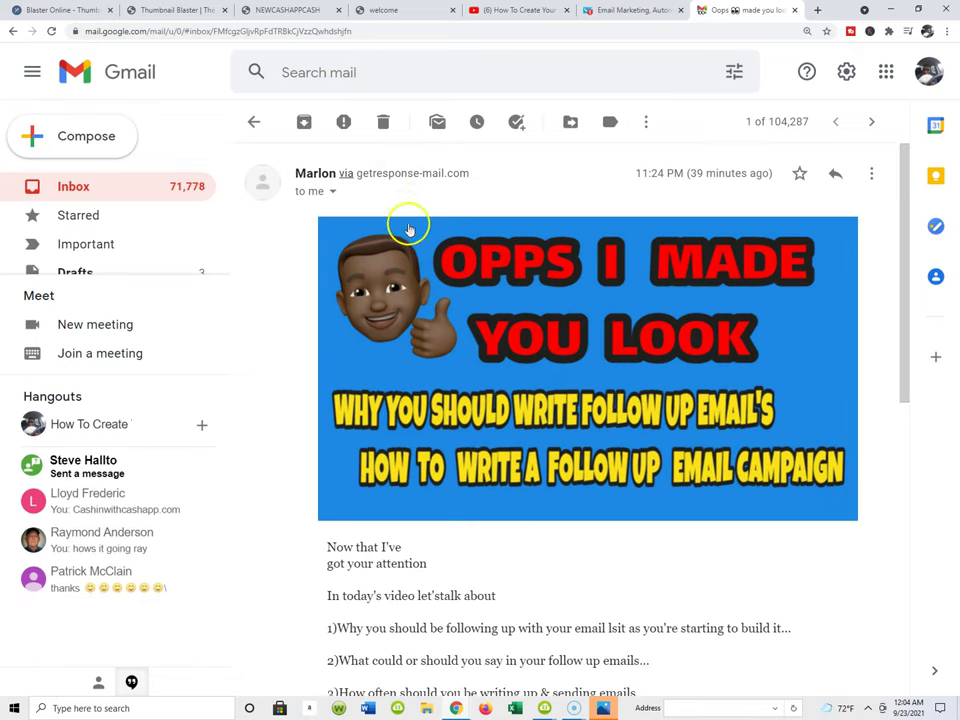
pyautogui.scroll(2, 461, 253)
pyautogui.scroll(-4, 476, 321)
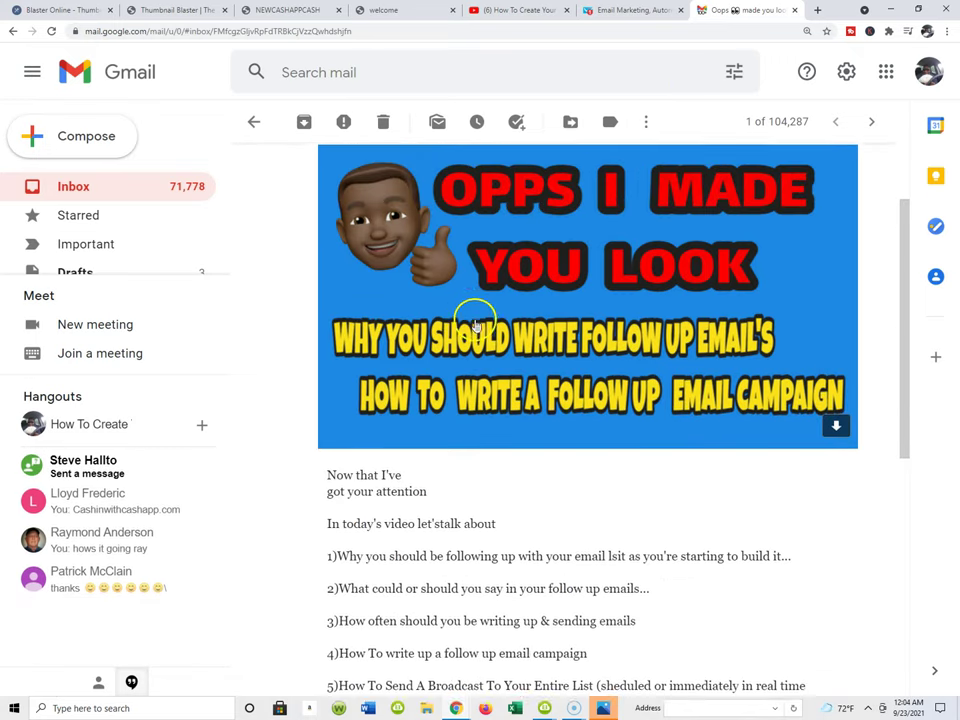
pyautogui.scroll(6, 446, 377)
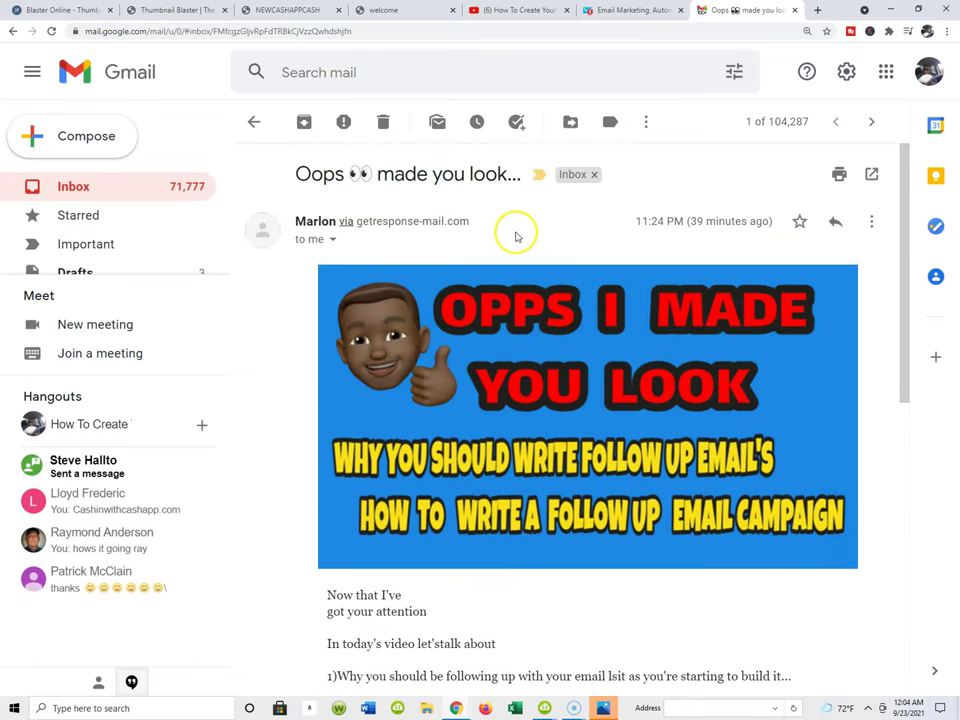
pyautogui.scroll(-10, 347, 204)
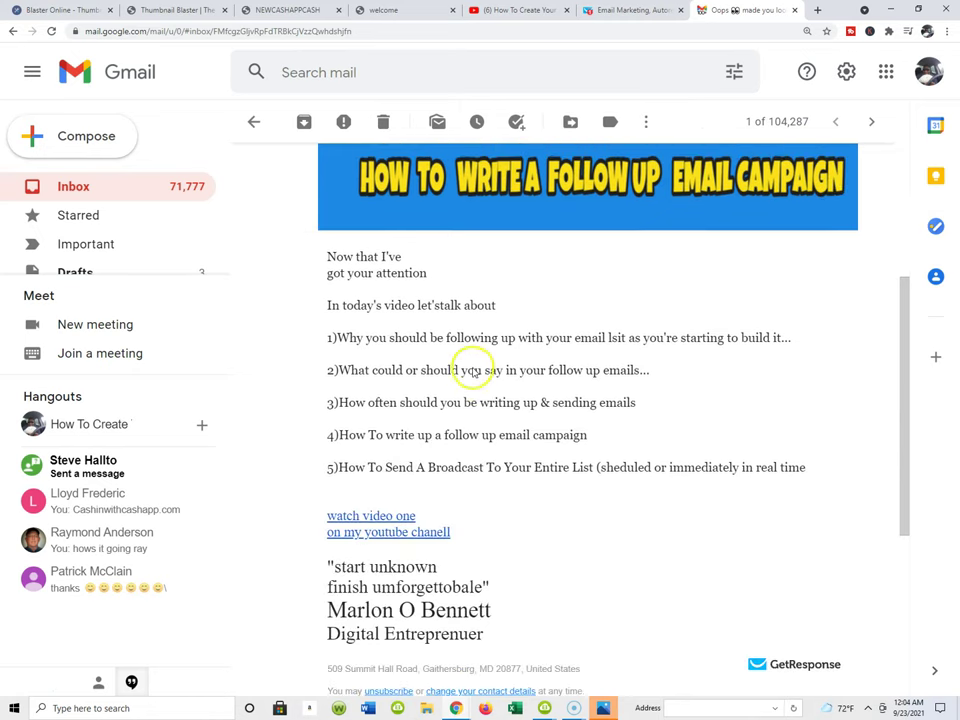
pyautogui.scroll(10, 493, 400)
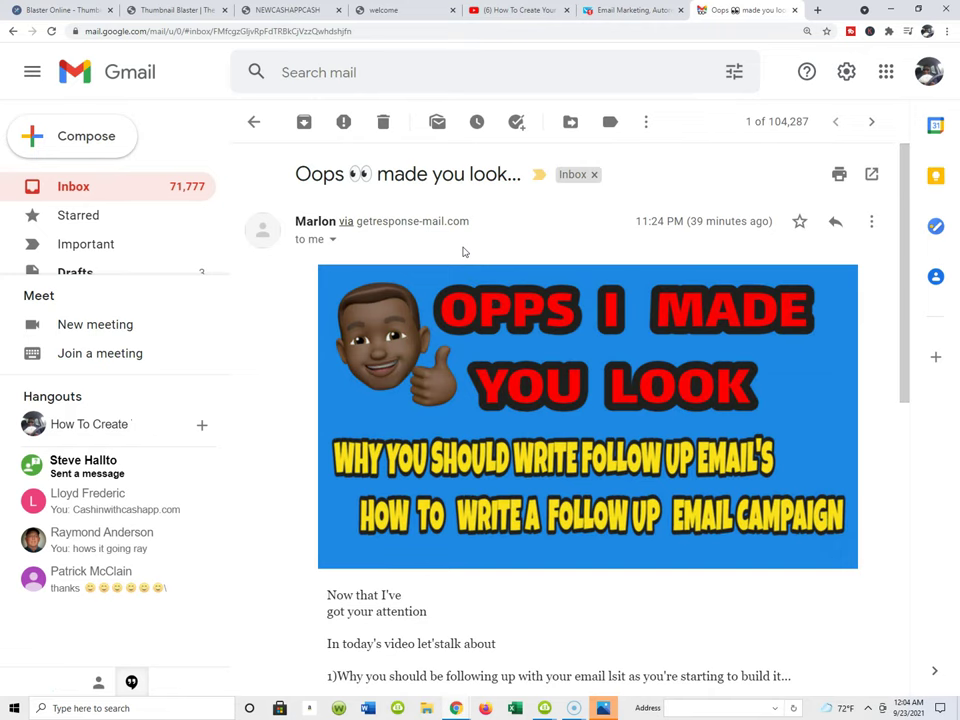
pyautogui.scroll(-1, 463, 254)
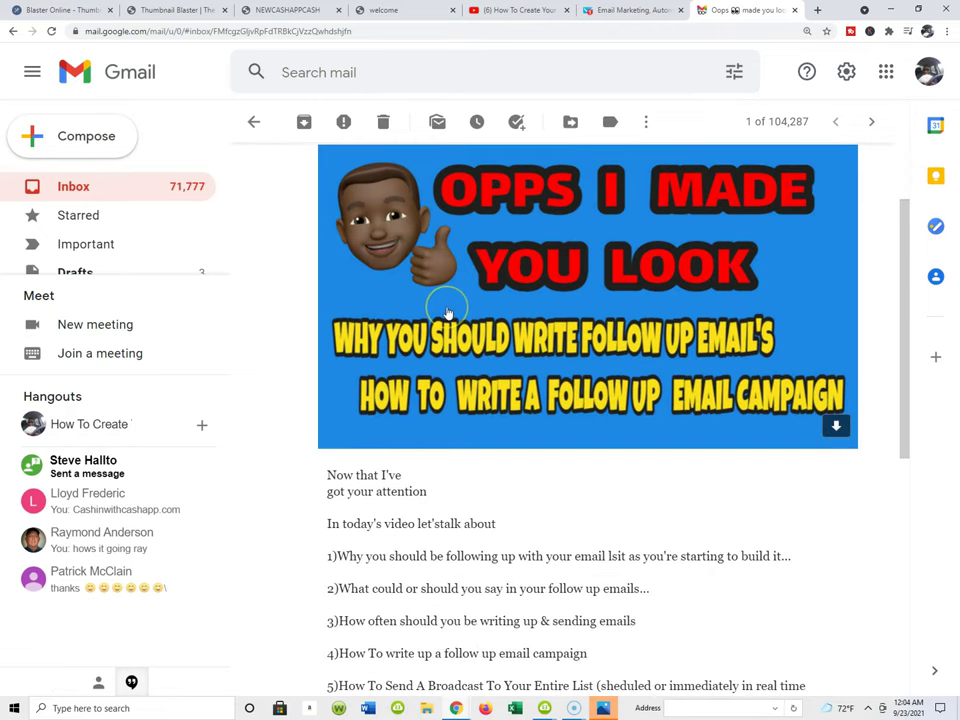
pyautogui.scroll(-2, 450, 343)
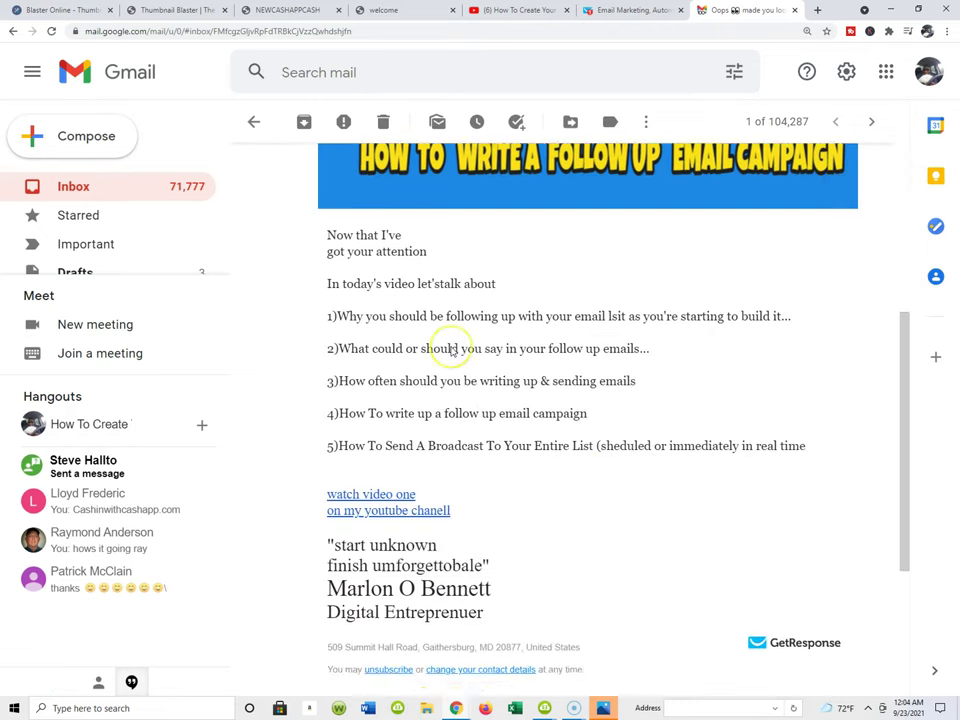
pyautogui.scroll(2, 452, 350)
pyautogui.scroll(1, 452, 350)
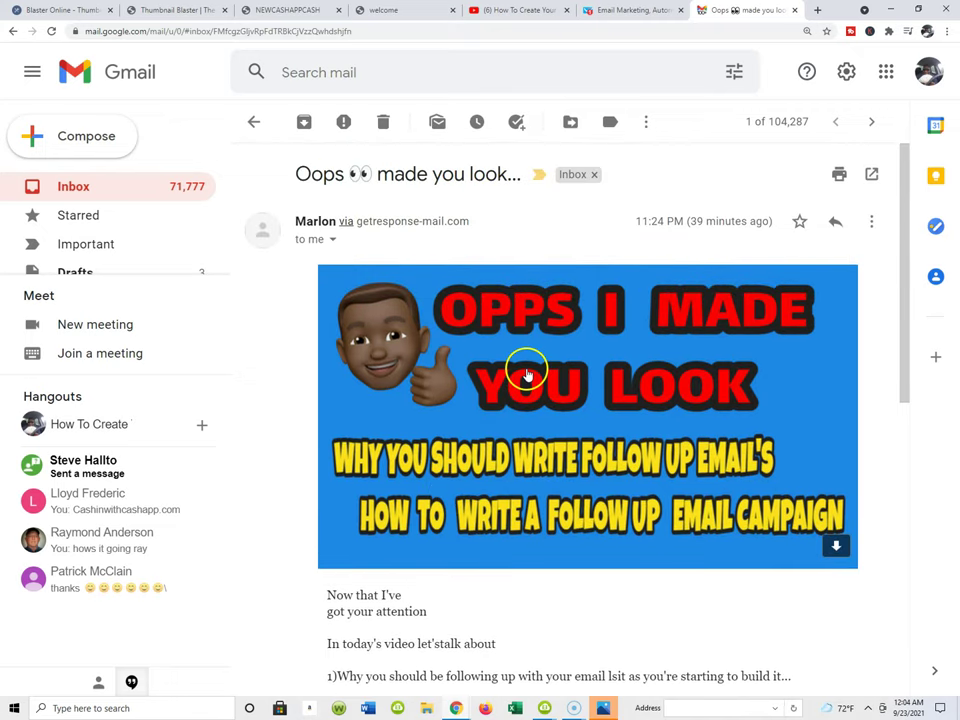
pyautogui.scroll(-1, 460, 252)
pyautogui.click(436, 340)
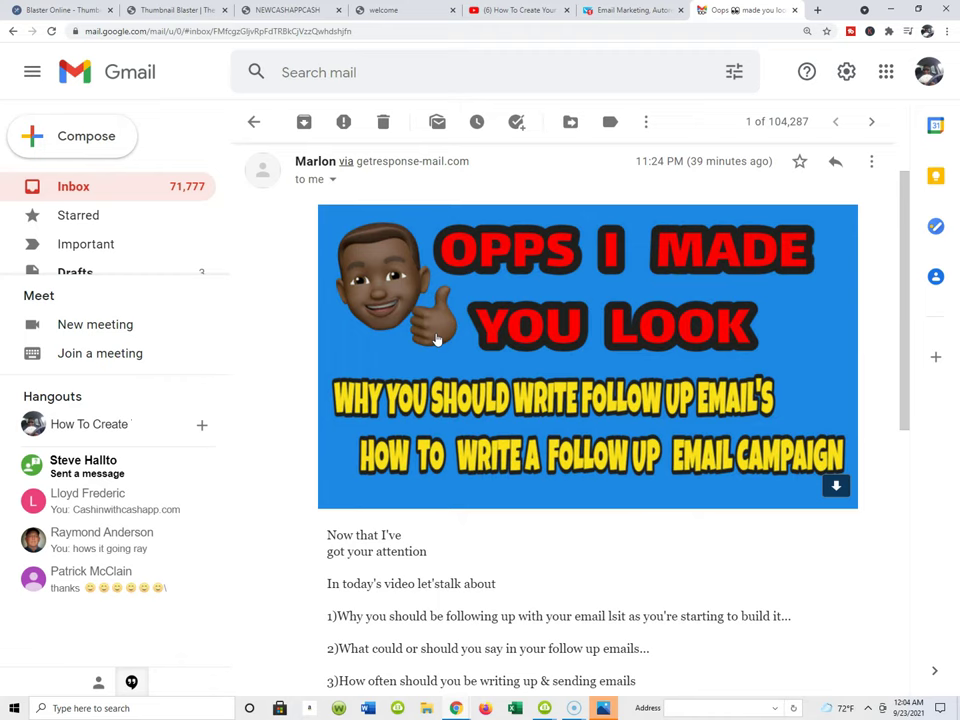
# - Scroll the rest of the email down to the watch-video link and YouTube thumbnail
pyautogui.scroll(-4, 463, 317)
pyautogui.scroll(3, 565, 375)
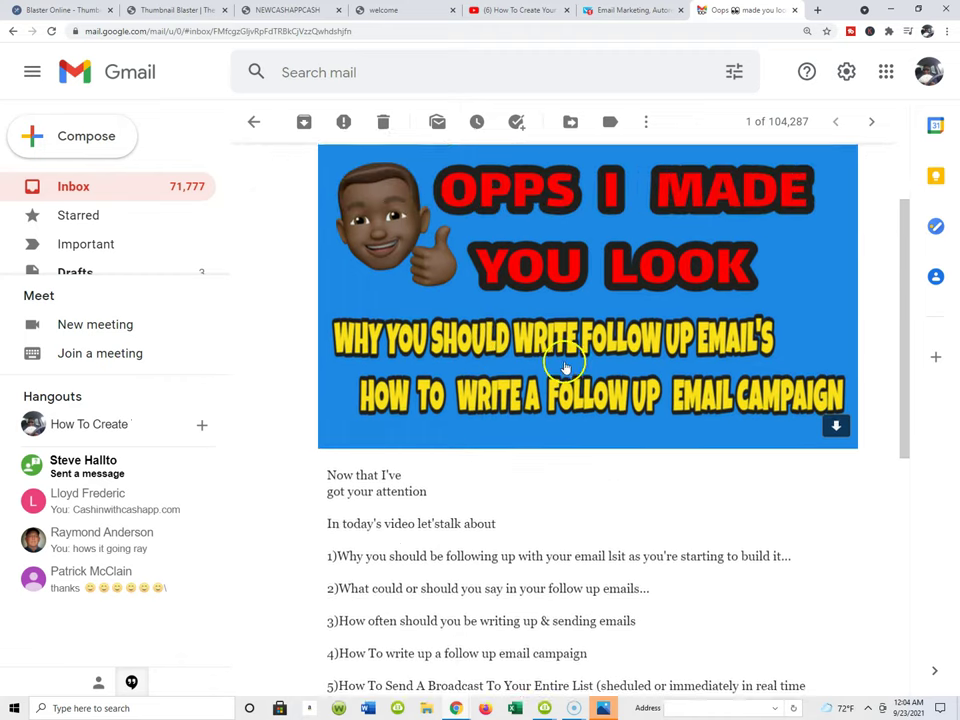
pyautogui.scroll(2, 565, 368)
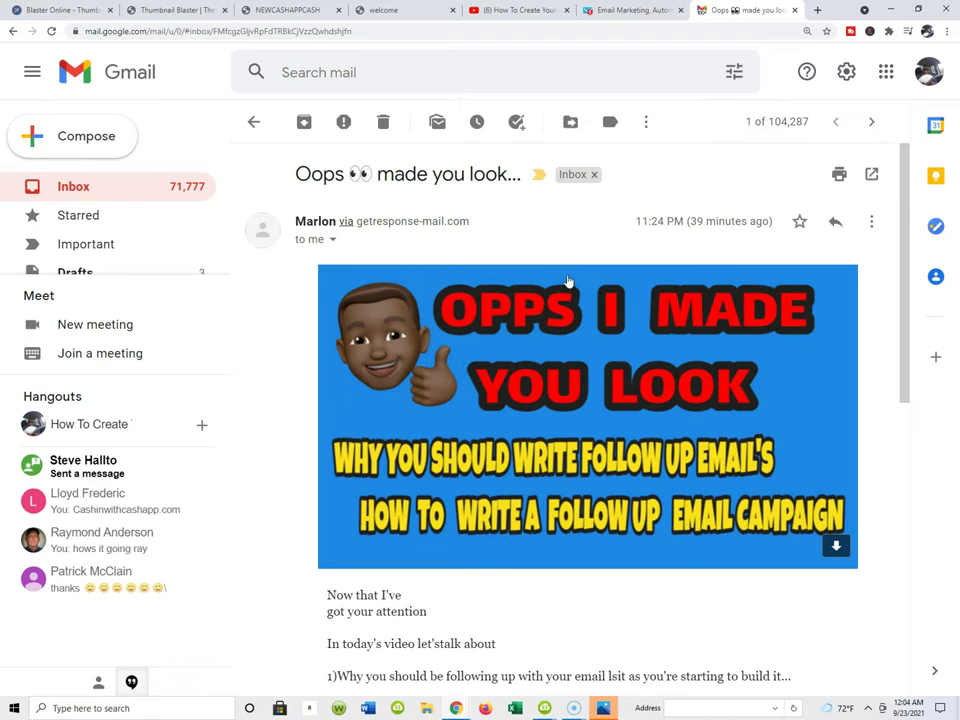
pyautogui.scroll(-3, 456, 343)
pyautogui.scroll(1, 440, 385)
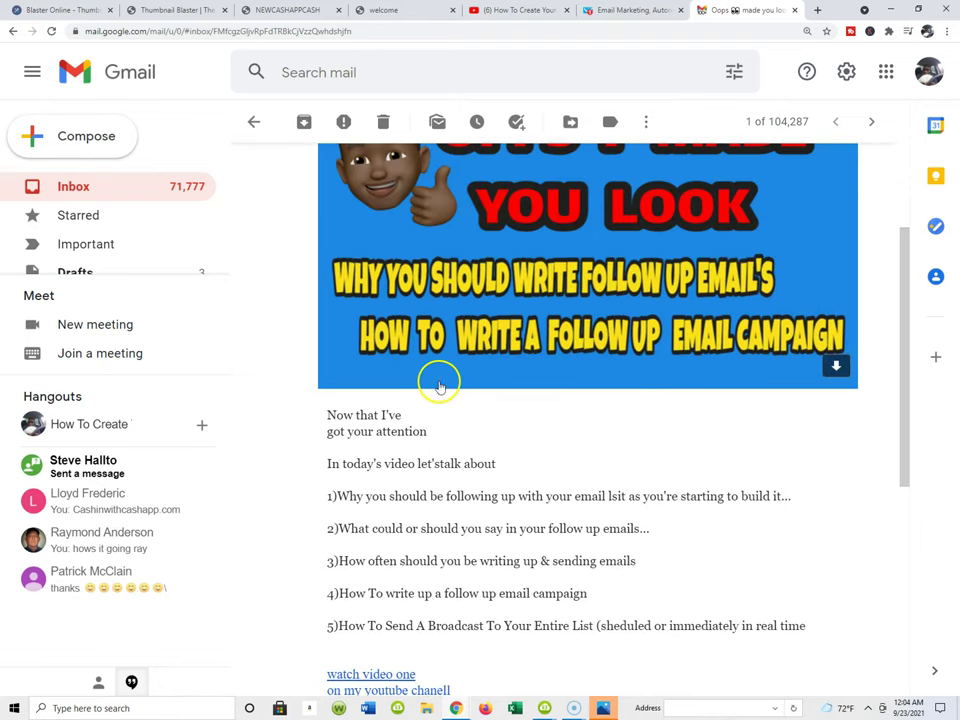
pyautogui.scroll(2, 440, 385)
pyautogui.scroll(-3, 440, 388)
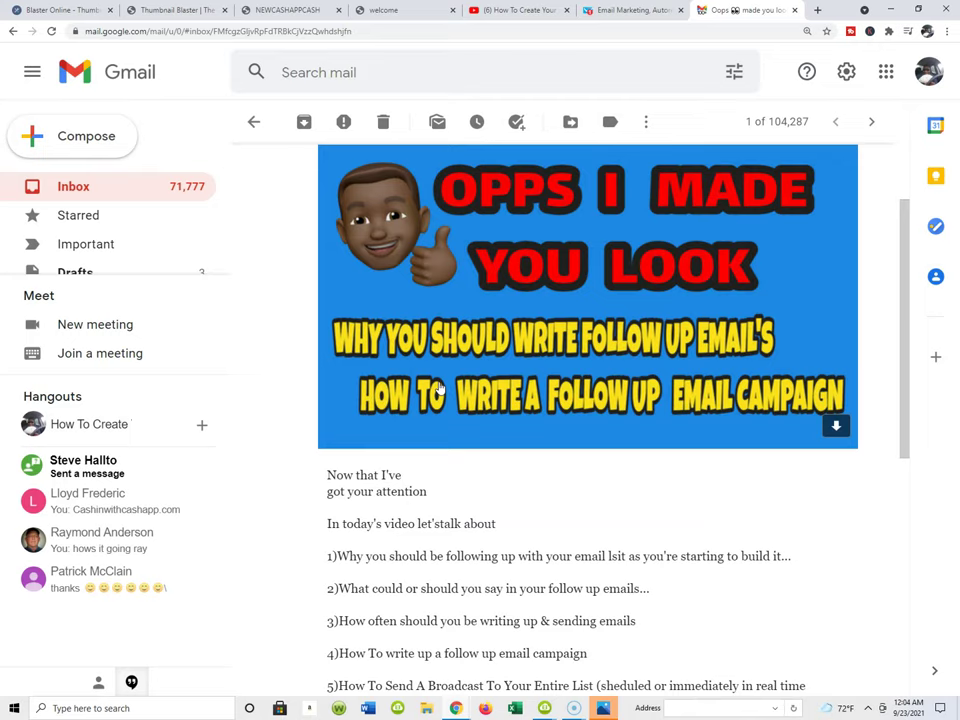
pyautogui.scroll(1, 509, 376)
pyautogui.scroll(-2, 544, 296)
pyautogui.scroll(2, 544, 296)
pyautogui.scroll(-2, 328, 300)
pyautogui.scroll(3, 482, 338)
pyautogui.scroll(1, 296, 244)
pyautogui.scroll(-5, 313, 279)
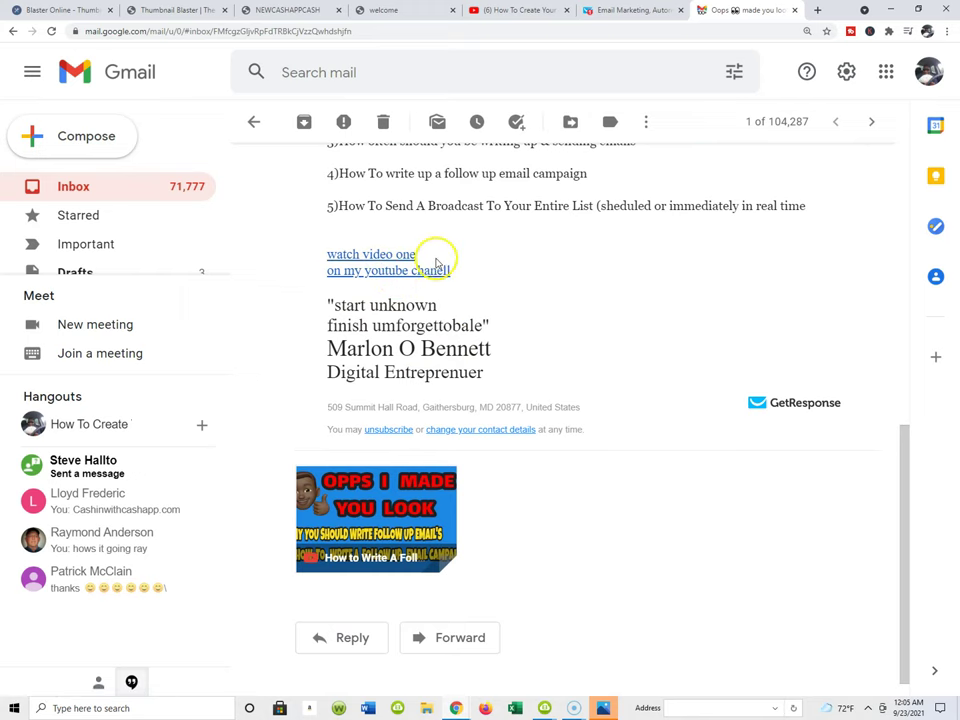
pyautogui.scroll(6, 564, 246)
pyautogui.scroll(-1, 534, 218)
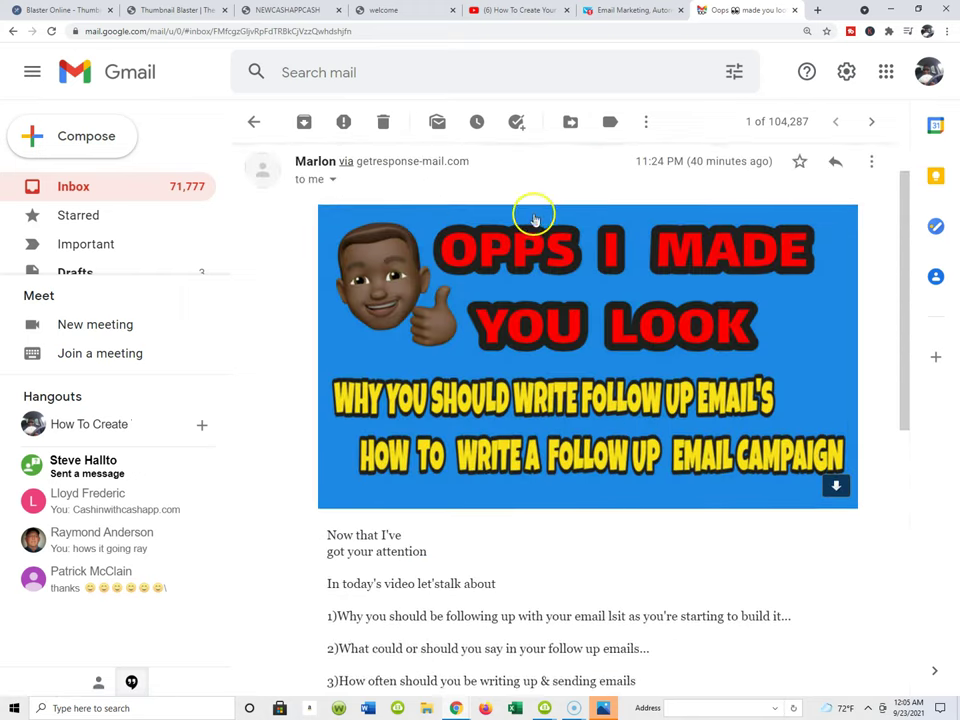
pyautogui.scroll(-6, 534, 218)
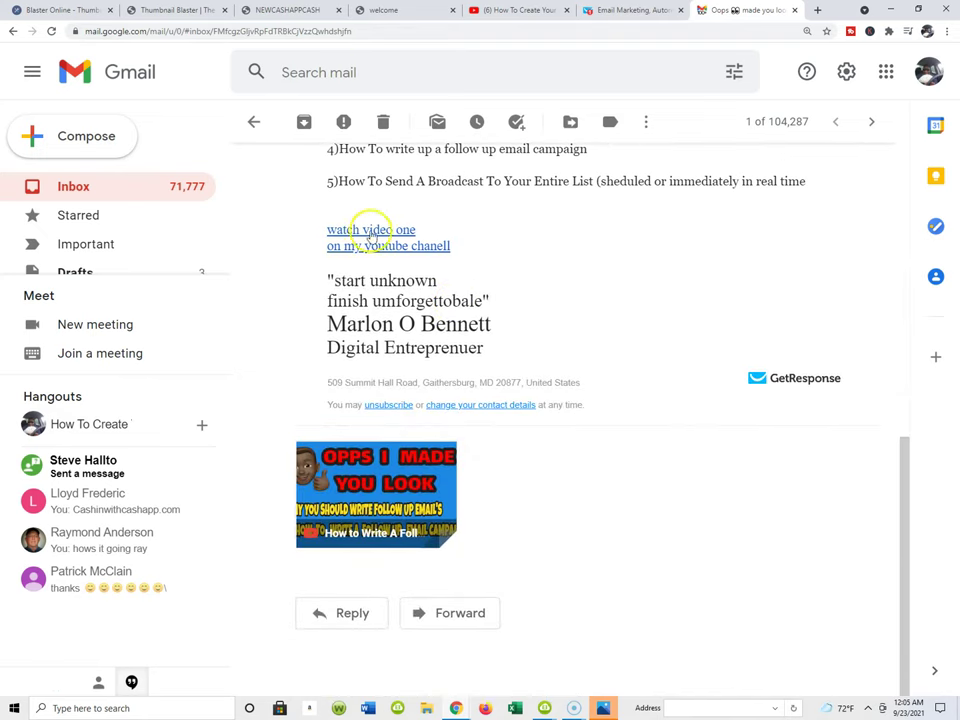
pyautogui.scroll(6, 563, 257)
pyautogui.scroll(-4, 505, 240)
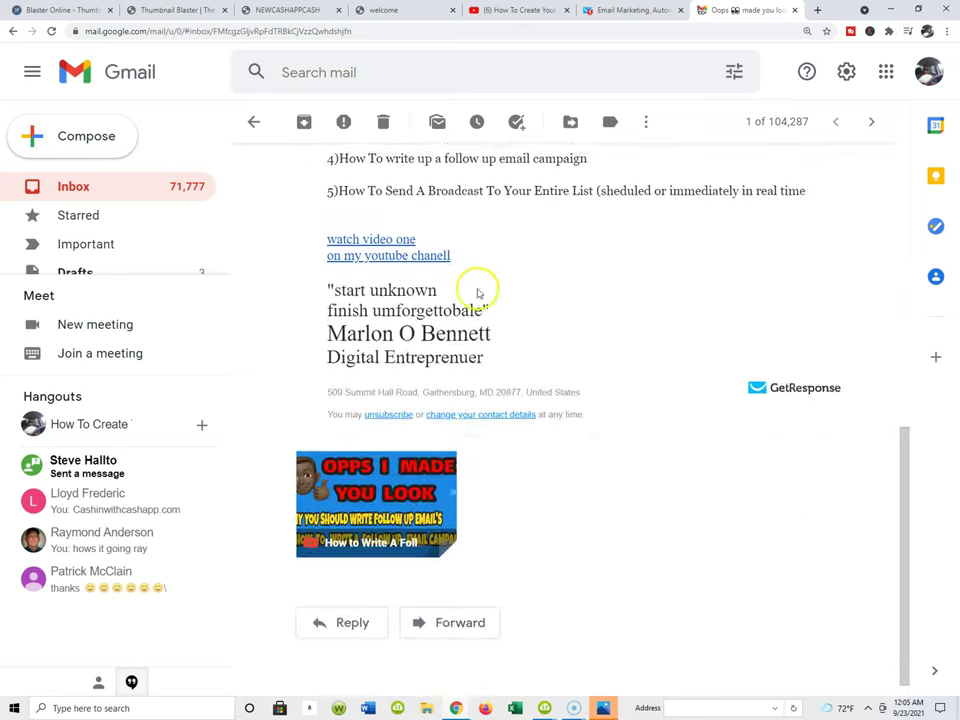
# - Open the 'How to Write A Follow Up Email Sequence' video and let the TubeBuddy panels load
pyautogui.click(385, 230)
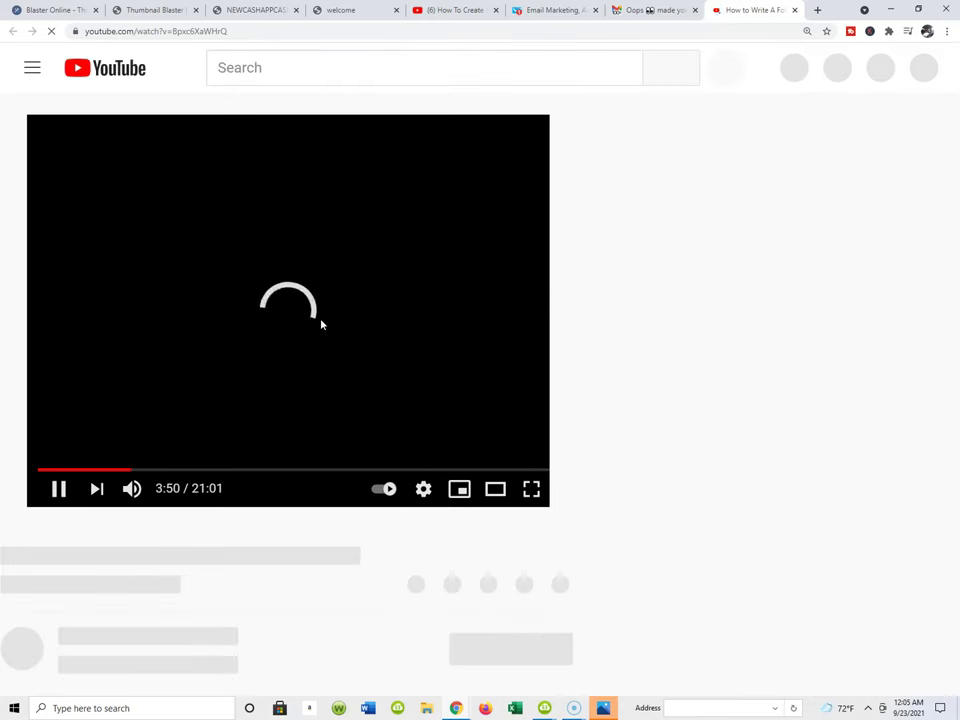
pyautogui.click(329, 258)
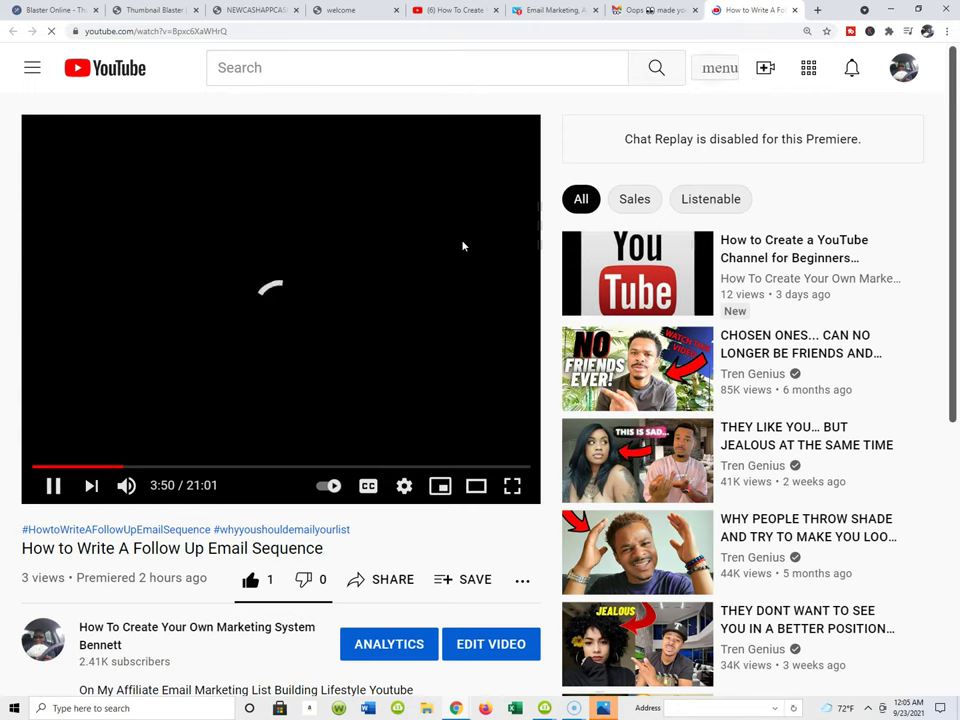
pyautogui.scroll(-1, 463, 246)
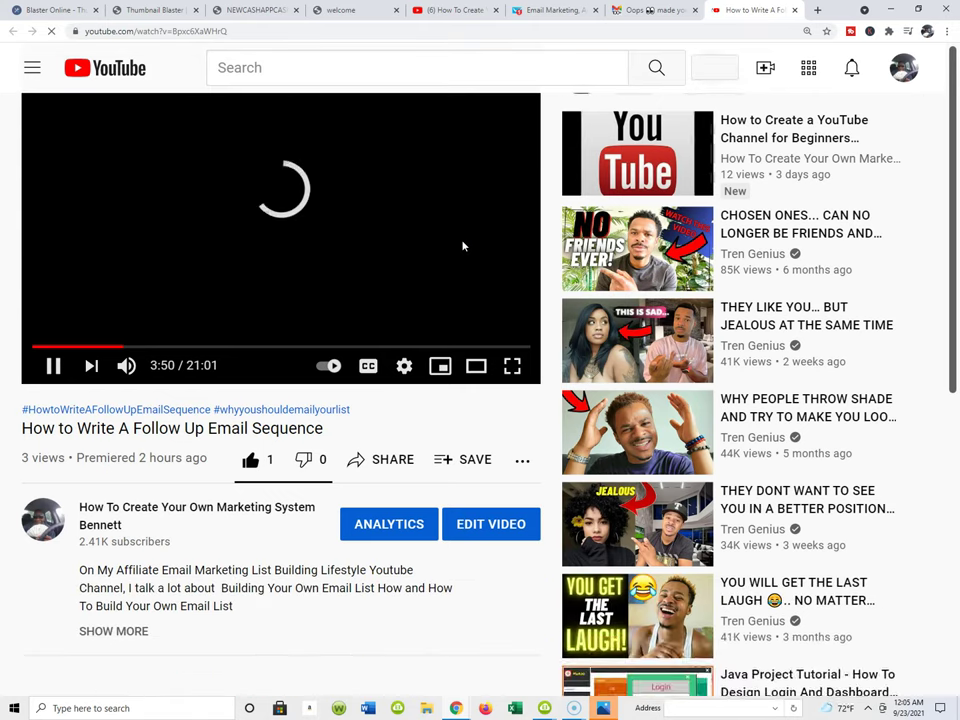
pyautogui.scroll(1, 465, 244)
pyautogui.scroll(-2, 450, 255)
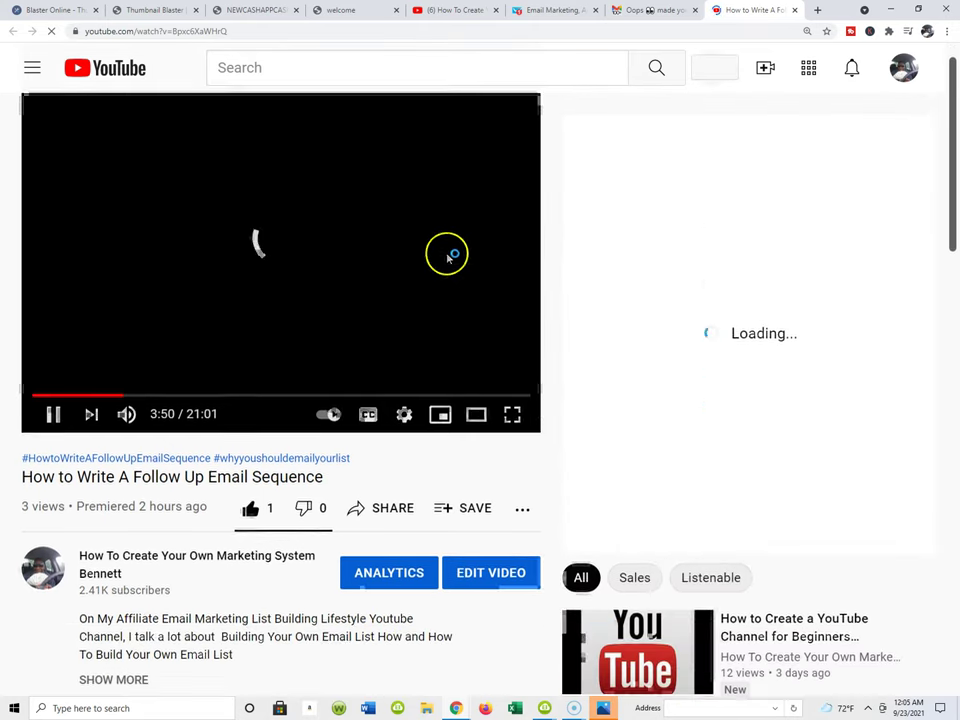
pyautogui.scroll(2, 420, 265)
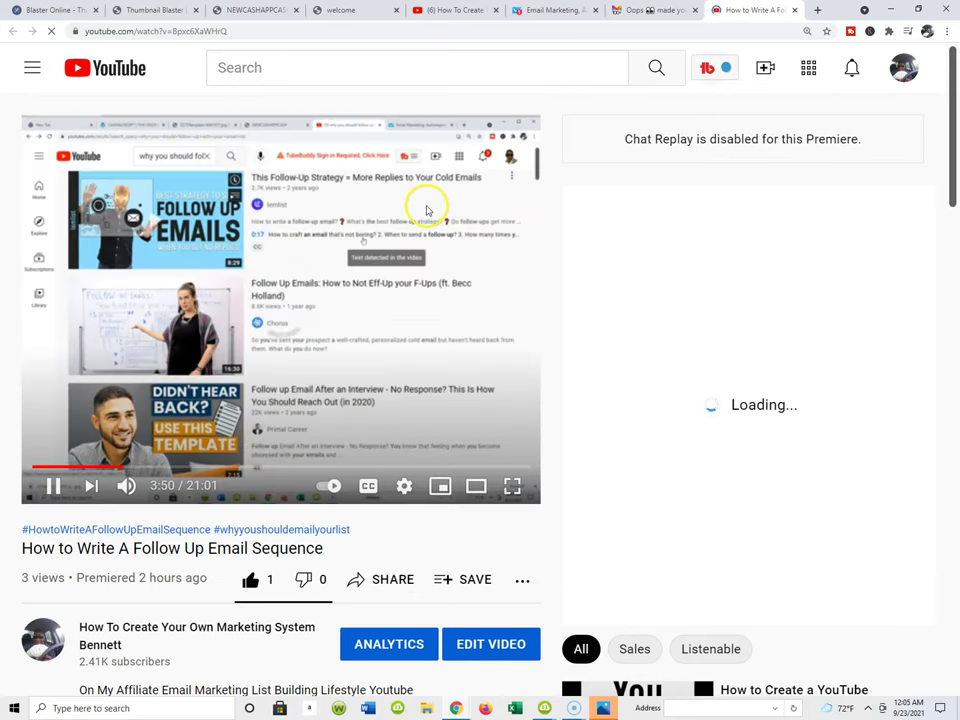
pyautogui.scroll(-2, 530, 200)
pyautogui.scroll(2, 830, 195)
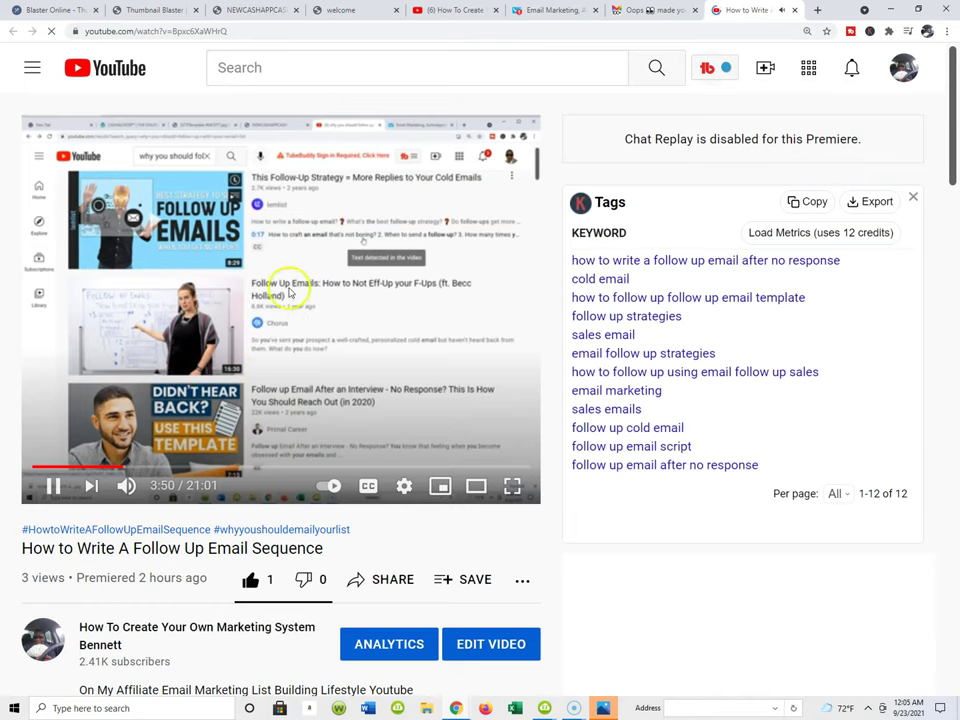
pyautogui.scroll(-3, 289, 293)
pyautogui.scroll(3, 600, 220)
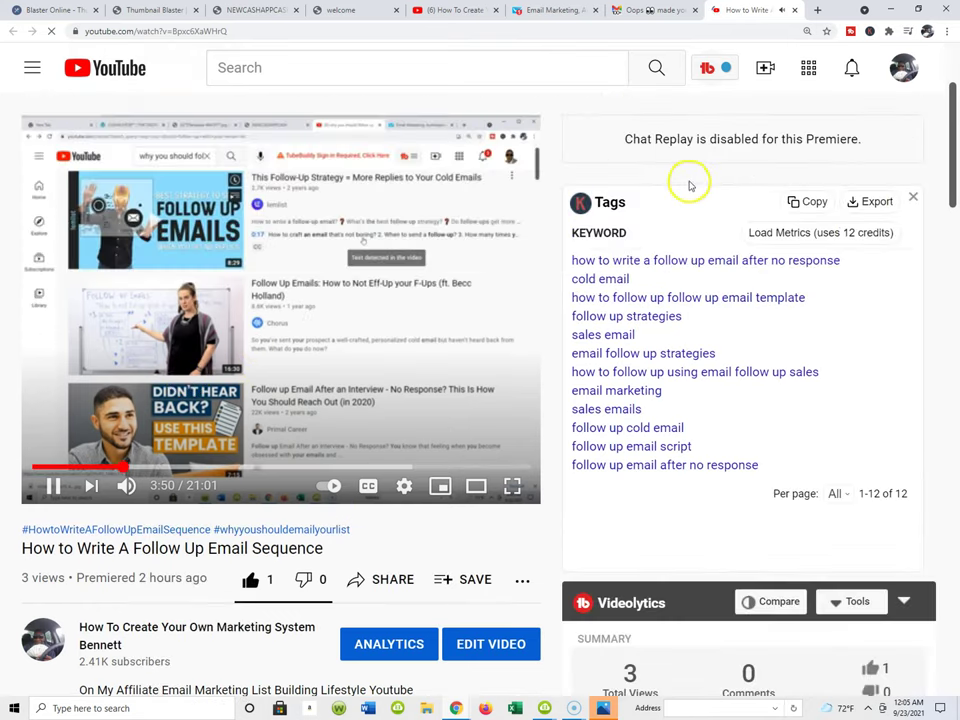
pyautogui.scroll(-5, 793, 189)
pyautogui.scroll(1, 271, 337)
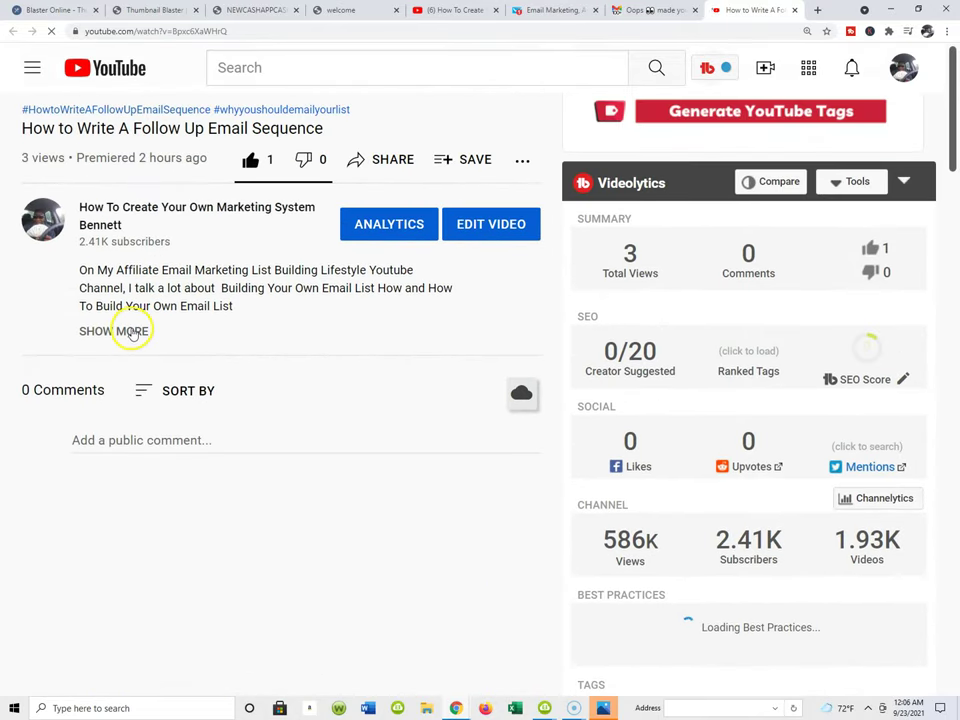
# - Expand the full video description and scroll through it and the Tags panel
pyautogui.click(132, 331)
pyautogui.scroll(-3, 132, 331)
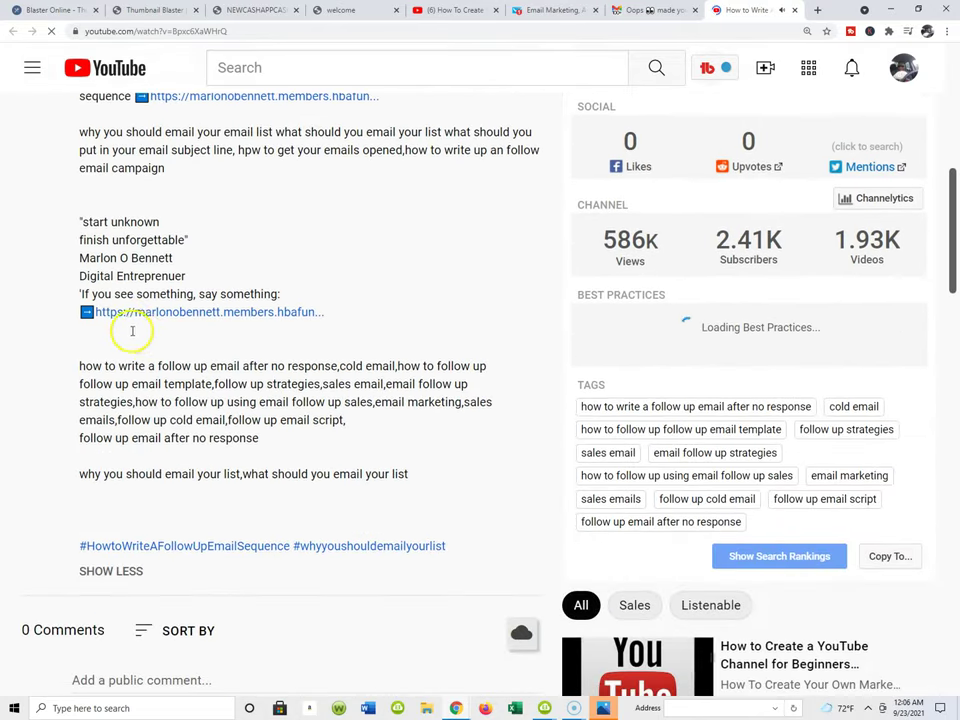
pyautogui.scroll(-3, 141, 332)
pyautogui.scroll(6, 193, 337)
pyautogui.scroll(2, 242, 229)
pyautogui.scroll(-4, 152, 272)
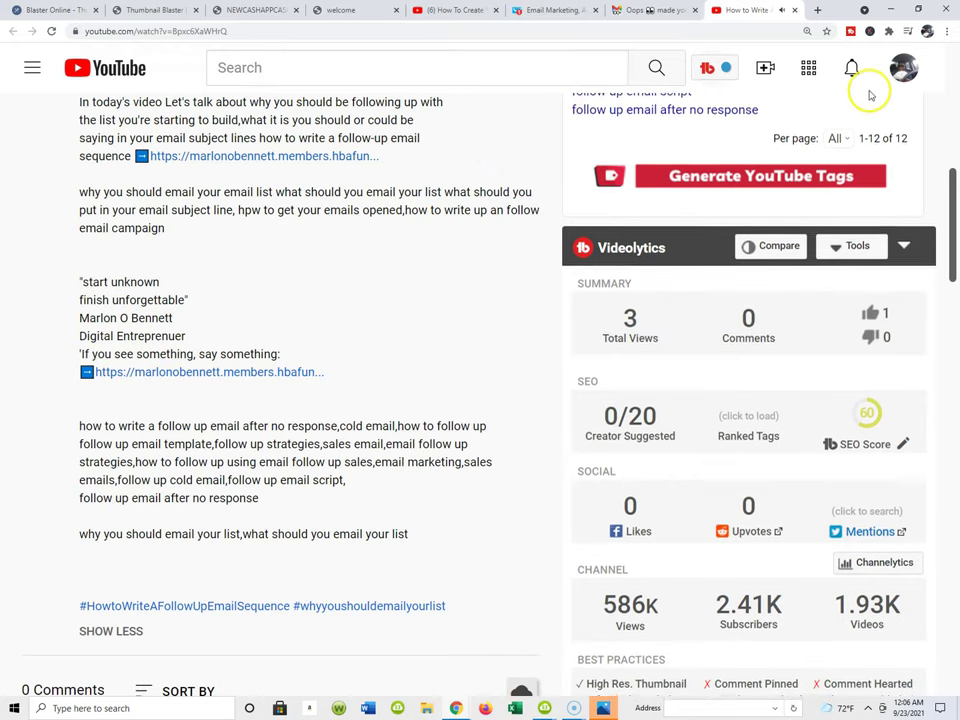
pyautogui.scroll(8, 855, 68)
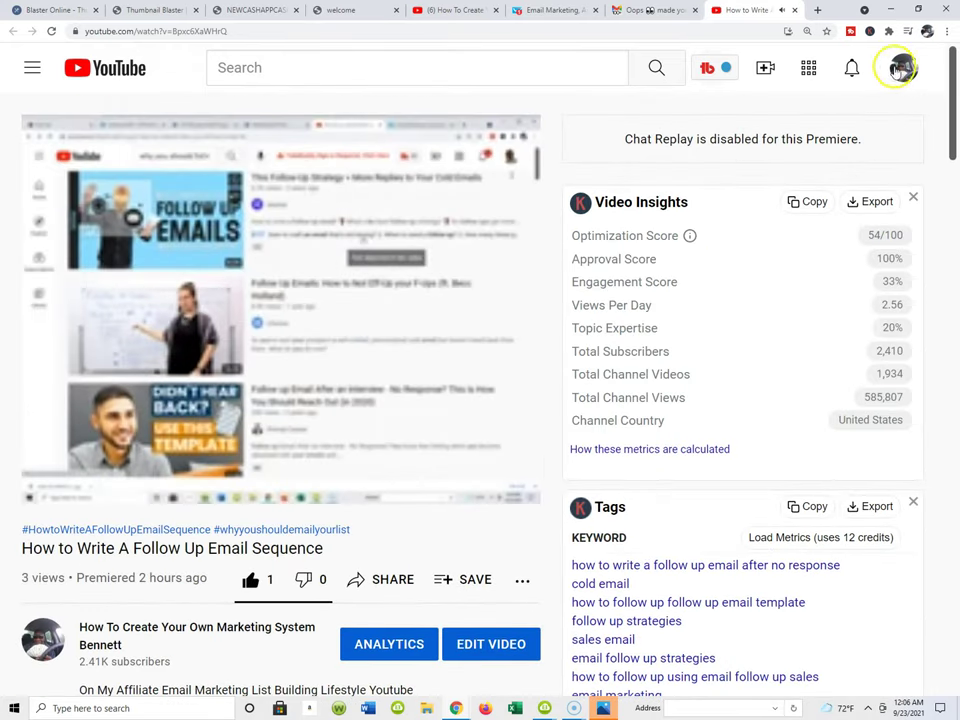
# - Go to Your channel, pause the trailer, and show the Videos grid led by the September 25 premiere
pyautogui.click(903, 68)
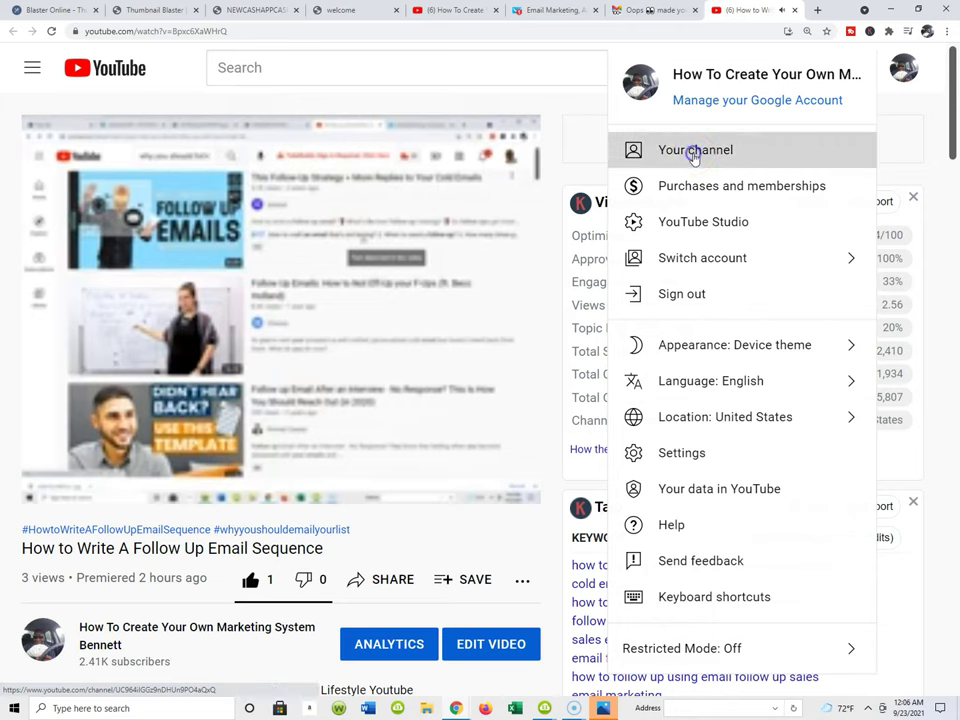
pyautogui.click(692, 155)
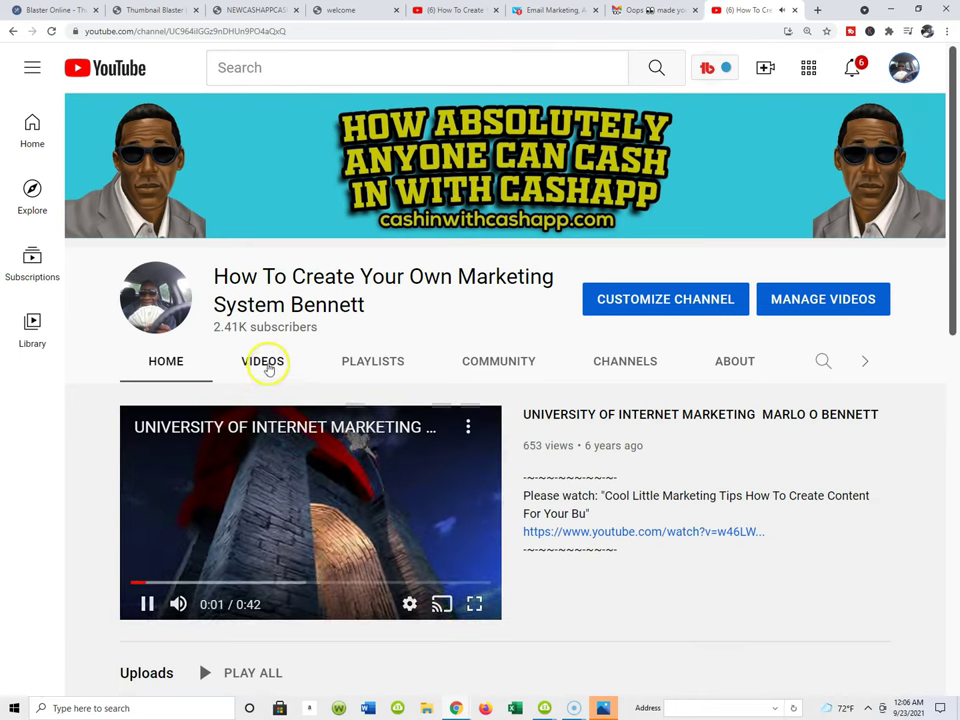
pyautogui.click(148, 604)
pyautogui.click(266, 366)
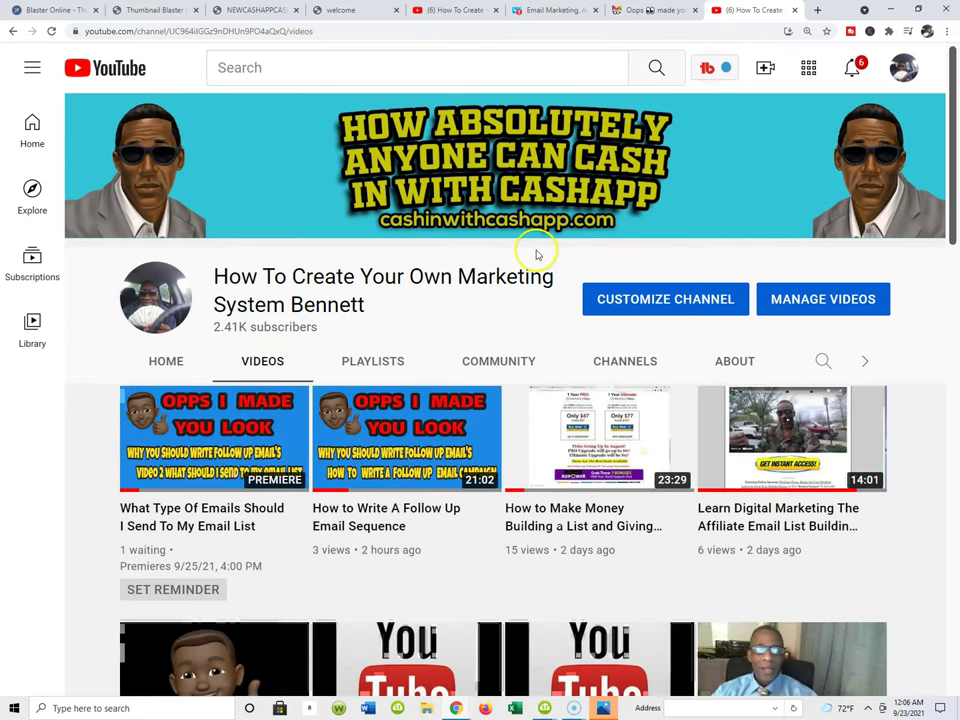
pyautogui.scroll(-3, 478, 345)
pyautogui.scroll(-1, 478, 345)
pyautogui.moveTo(536, 285)
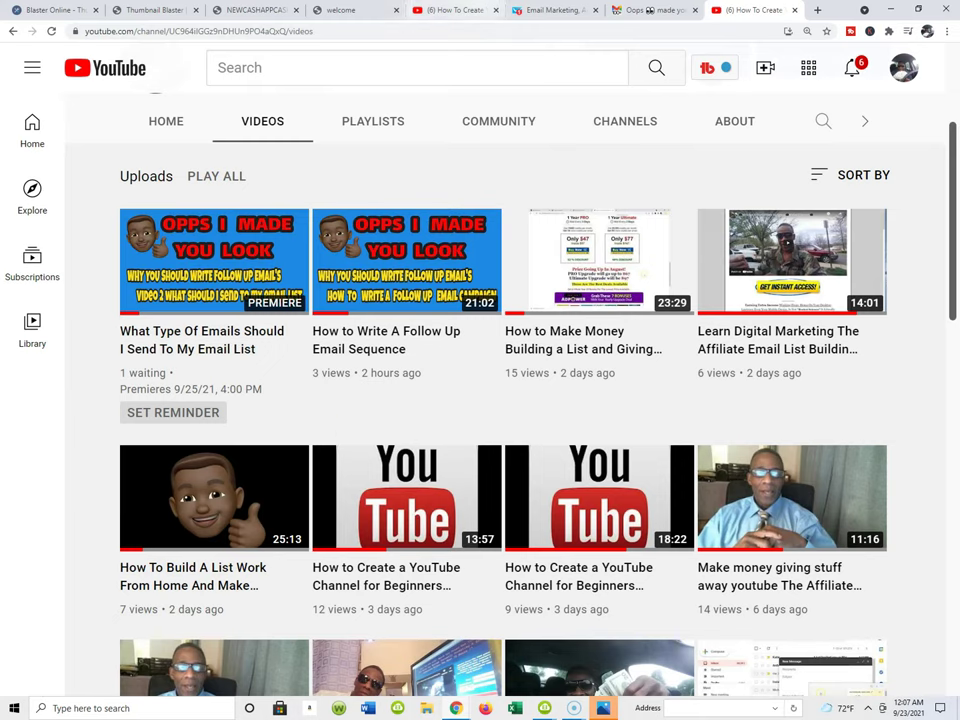
# - Return to the GetResponse newsletters list, then go to Email marketing > Autoresponders
pyautogui.click(553, 11)
pyautogui.scroll(2, 306, 214)
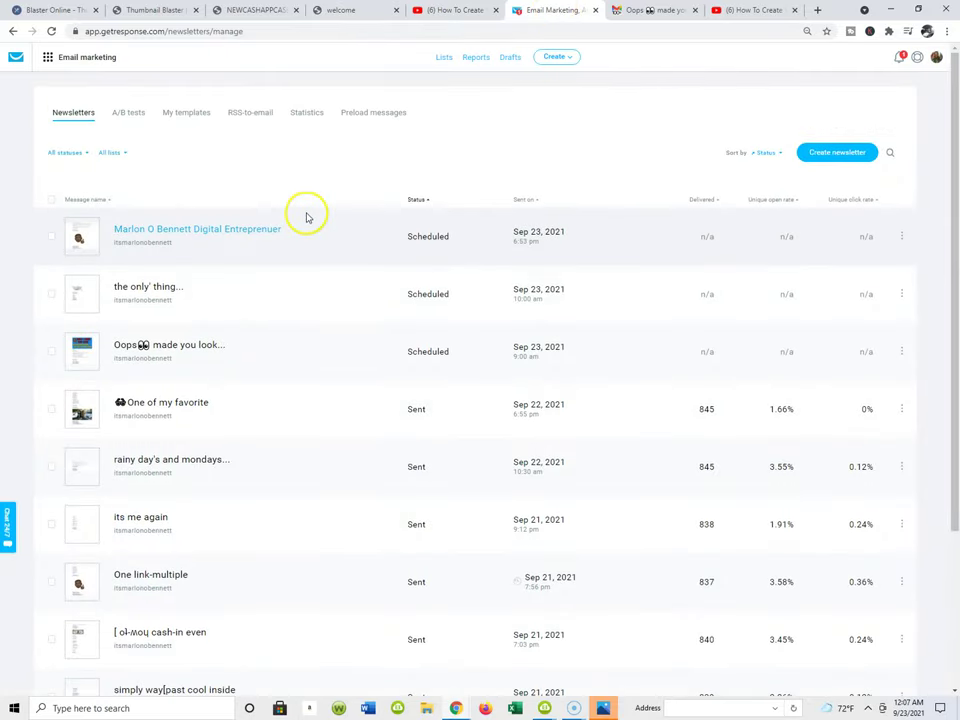
pyautogui.scroll(-2, 460, 165)
pyautogui.scroll(2, 498, 152)
pyautogui.scroll(-2, 204, 264)
pyautogui.scroll(2, 261, 246)
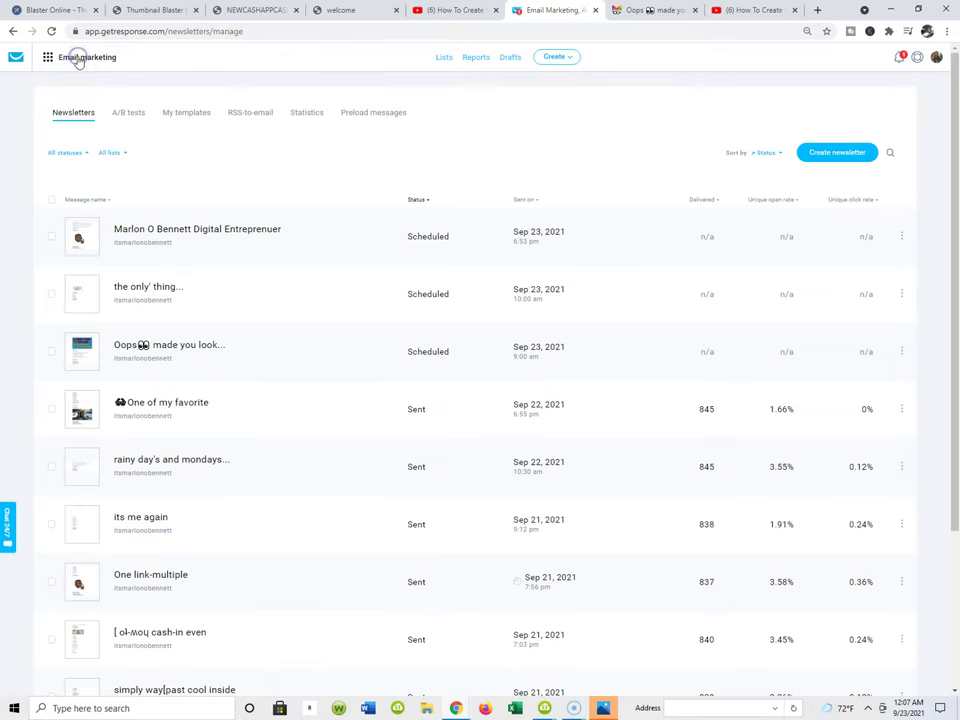
pyautogui.click(78, 60)
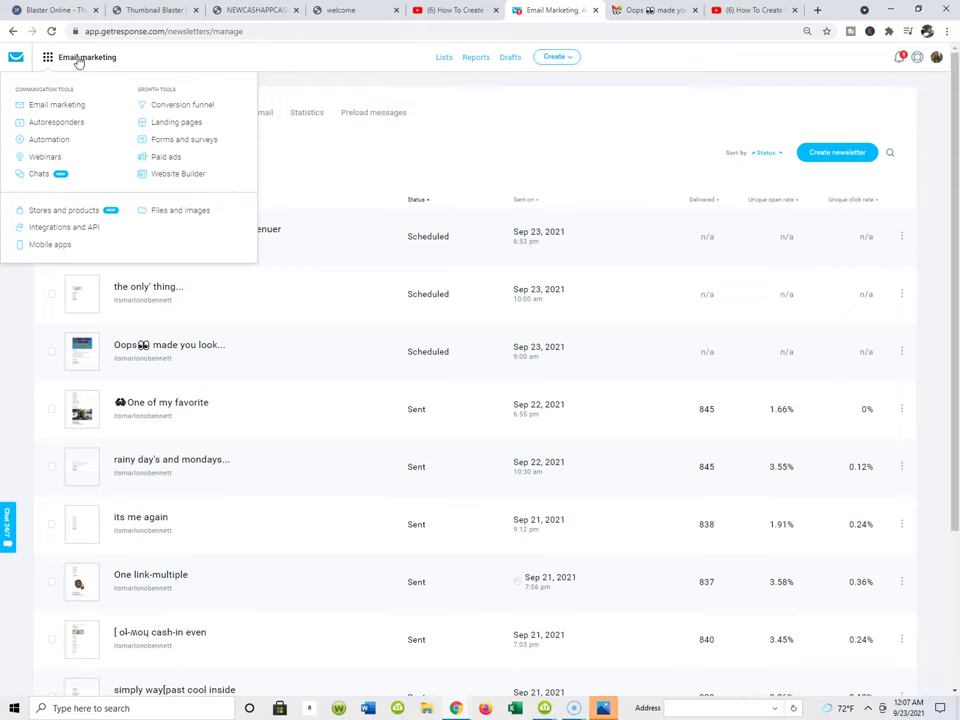
pyautogui.click(74, 122)
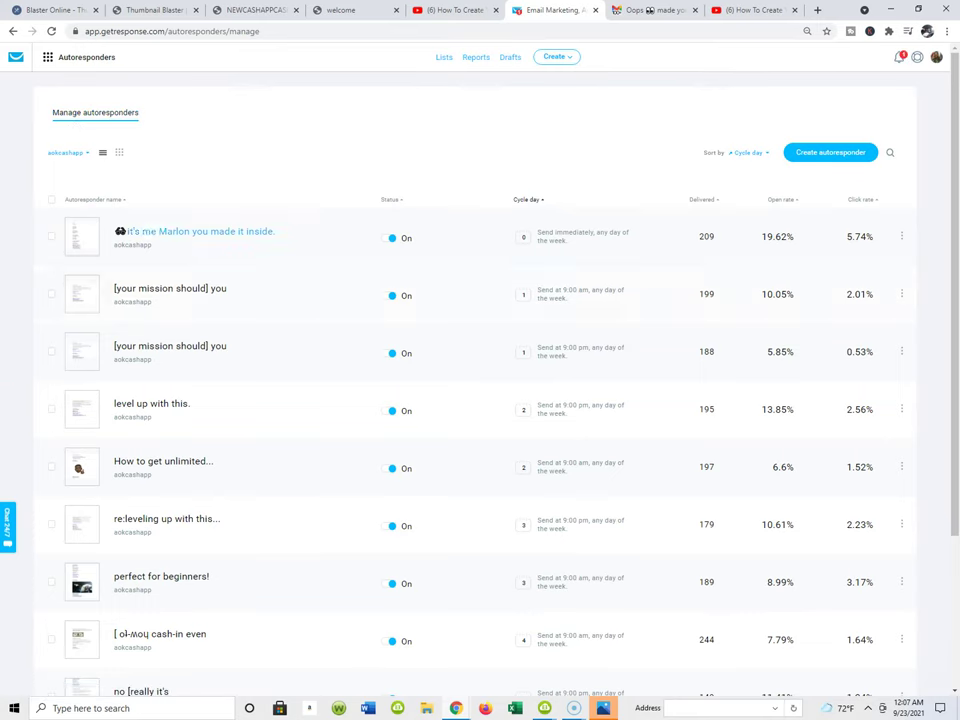
# - Glance at the opt-in page and Gmail email, then scroll the autoresponder list from day 0 onward
pyautogui.click(257, 12)
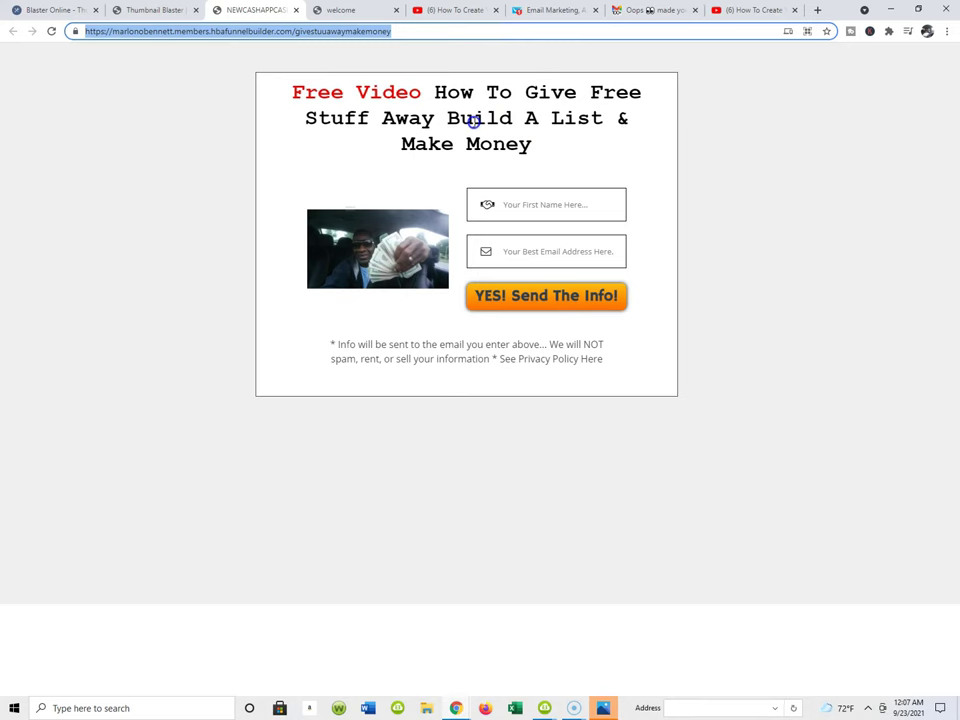
pyautogui.click(640, 9)
pyautogui.click(553, 11)
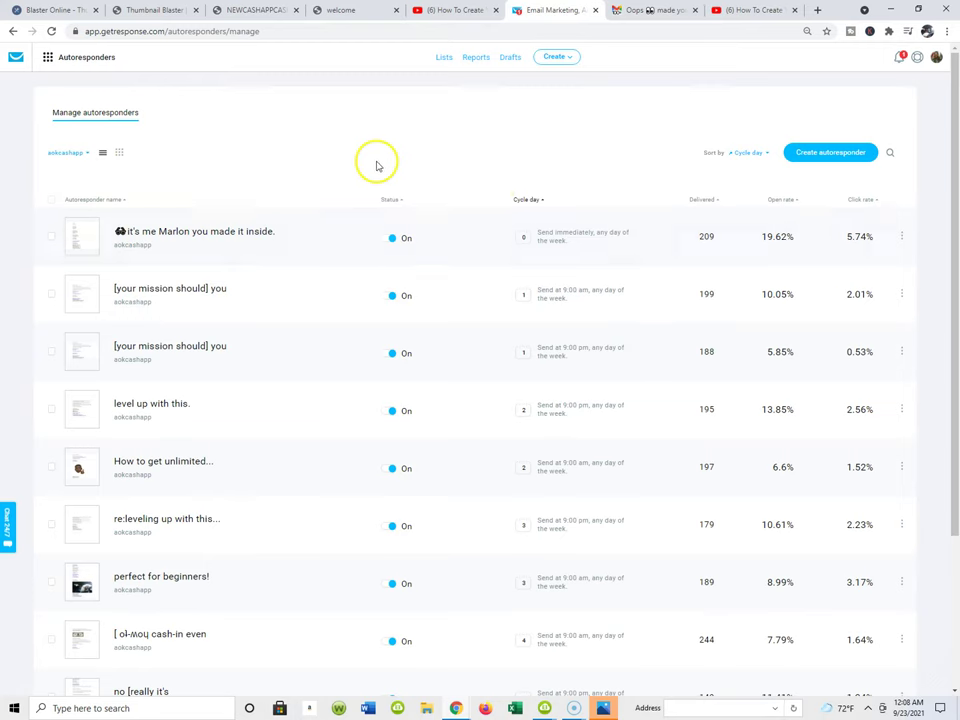
pyautogui.scroll(-2, 494, 186)
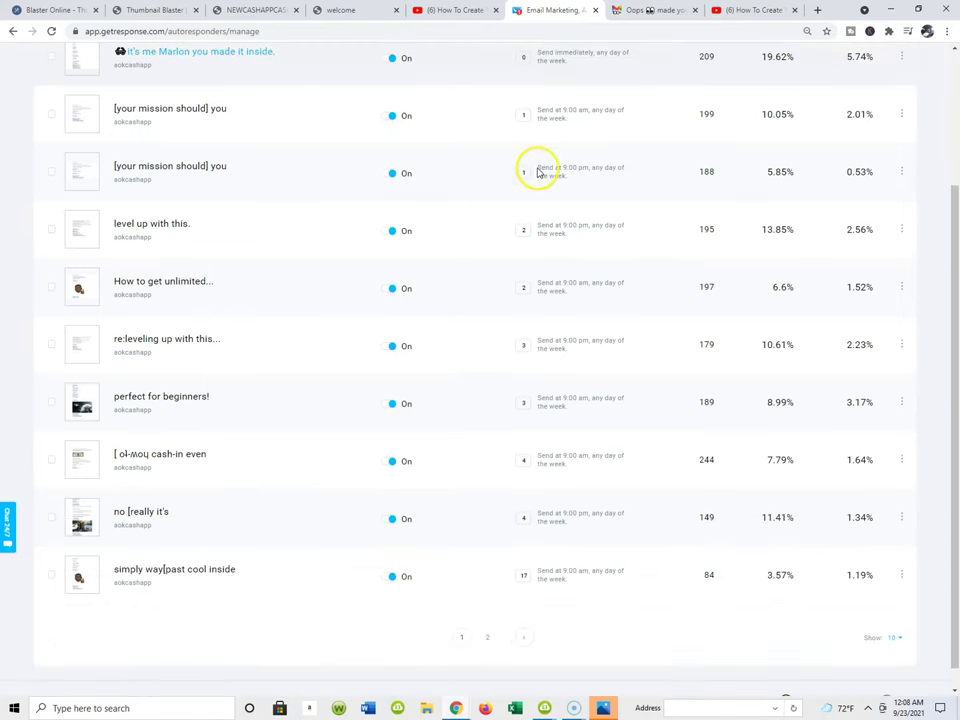
pyautogui.scroll(2, 537, 170)
pyautogui.scroll(-2, 530, 200)
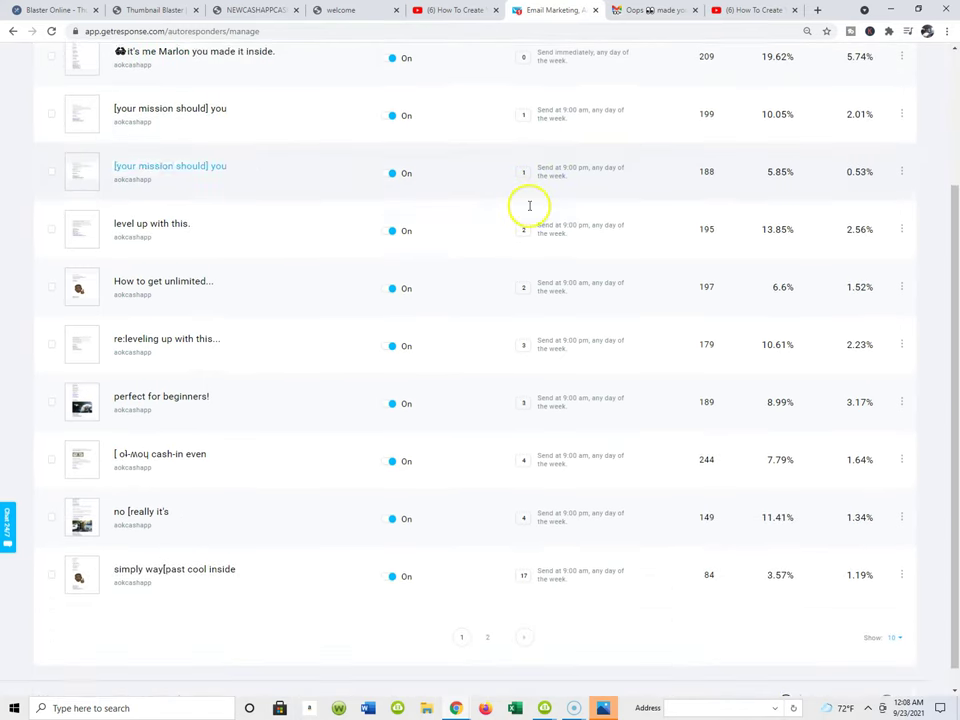
pyautogui.scroll(2, 563, 200)
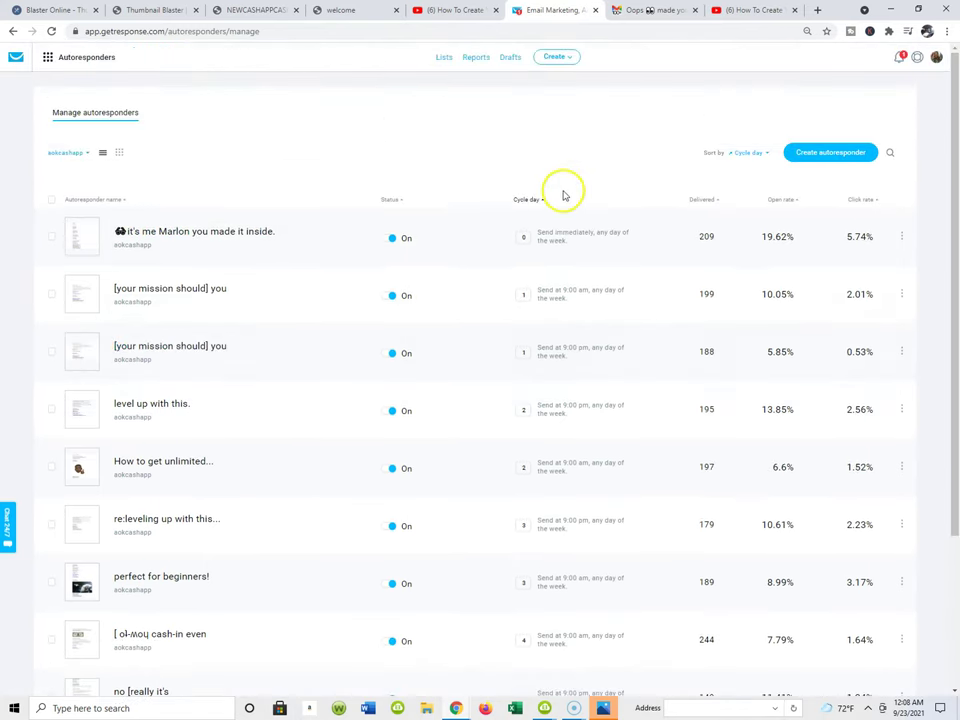
pyautogui.scroll(-1, 563, 195)
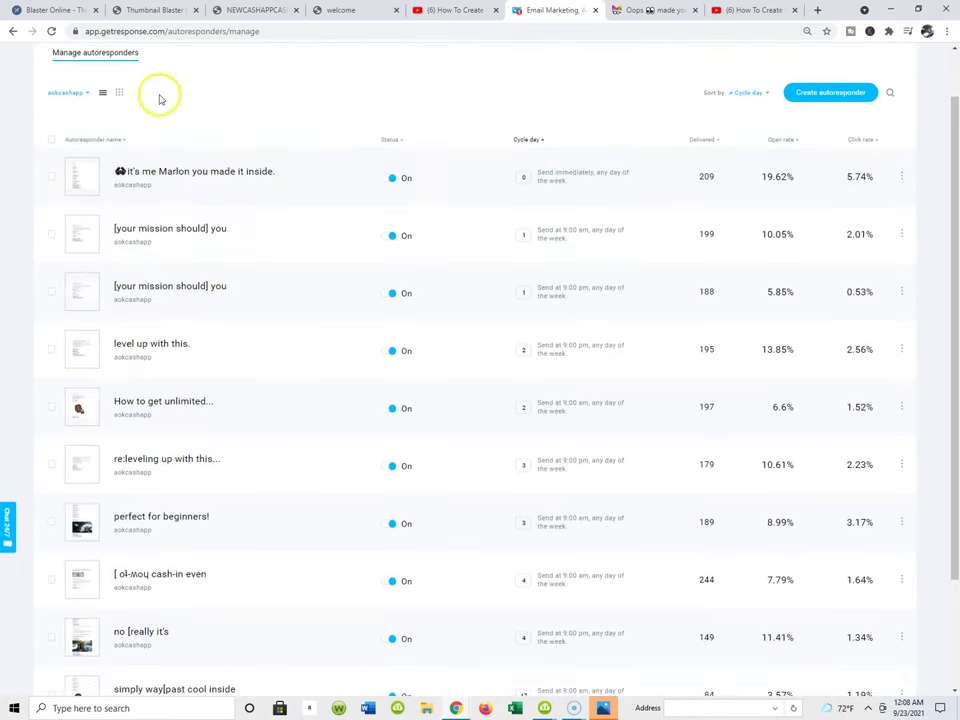
# - Review the Free Video opt-in and Thank You pages, then return to GetResponse autoresponders
pyautogui.click(257, 10)
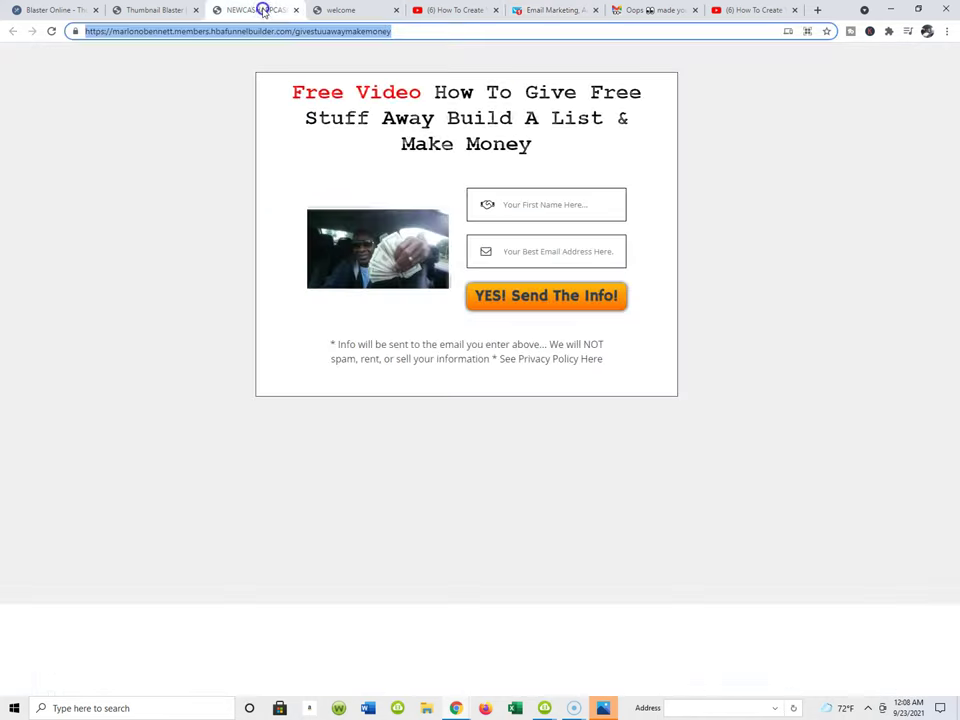
pyautogui.click(364, 10)
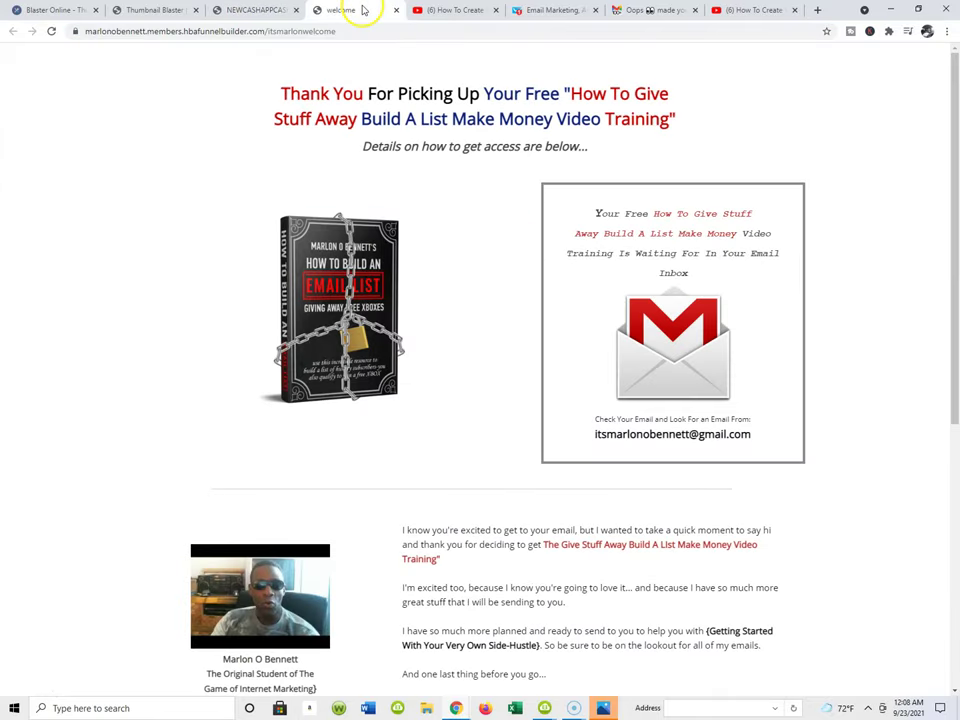
pyautogui.scroll(-5, 379, 336)
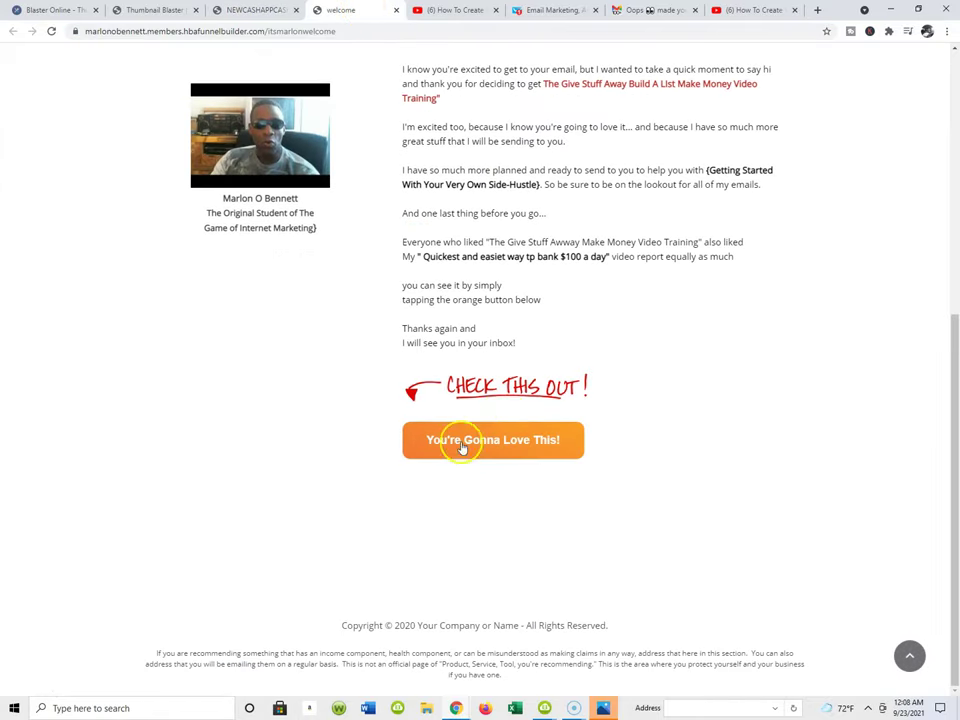
pyautogui.scroll(3, 506, 60)
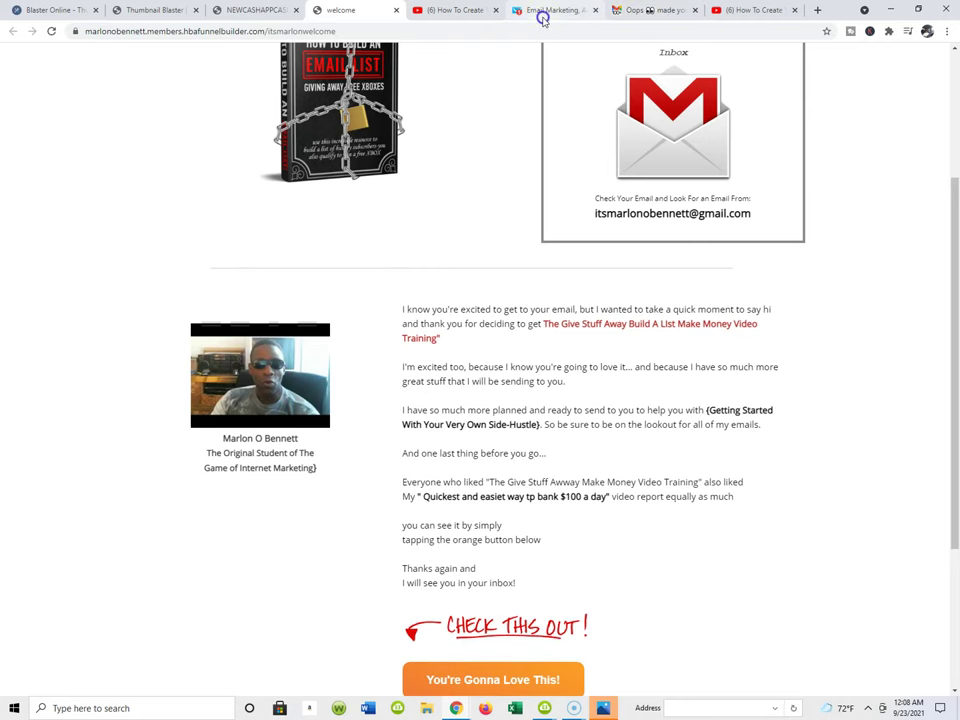
pyautogui.click(542, 12)
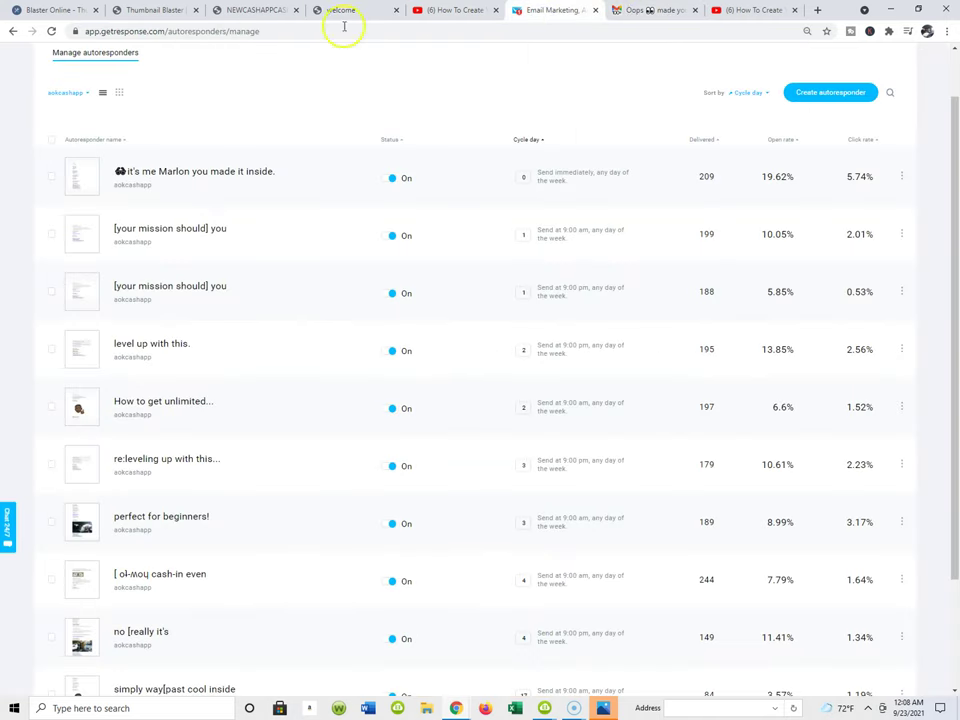
pyautogui.click(253, 11)
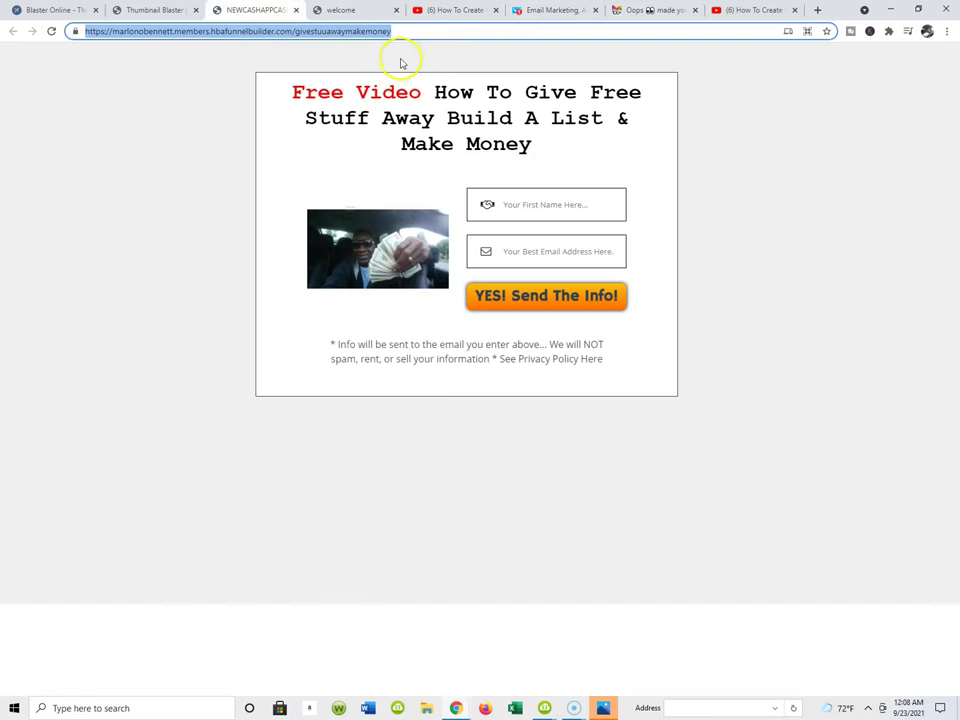
pyautogui.click(553, 12)
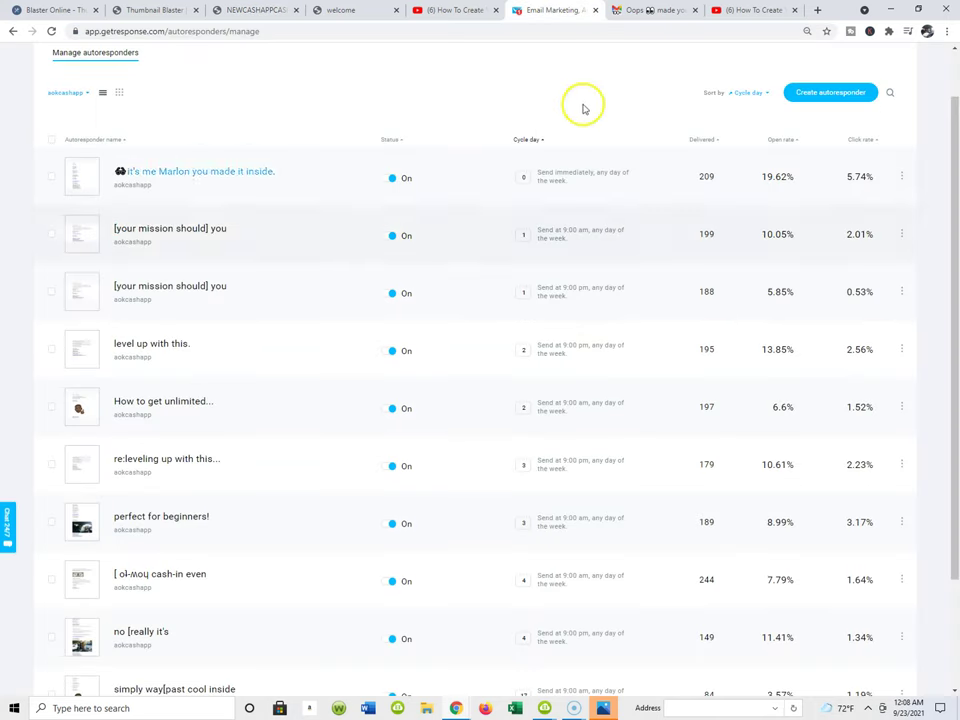
# - Scroll the autoresponders down to the day-17 message delivered 84 times
pyautogui.scroll(-2, 546, 122)
pyautogui.scroll(2, 412, 170)
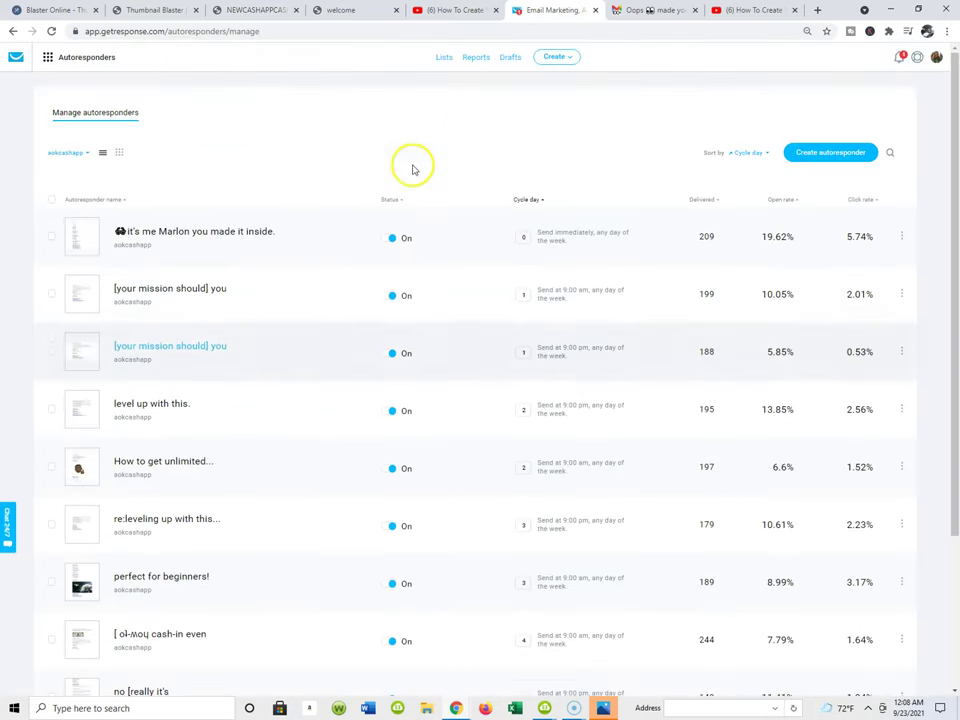
pyautogui.scroll(-1, 621, 310)
pyautogui.scroll(-1, 621, 310)
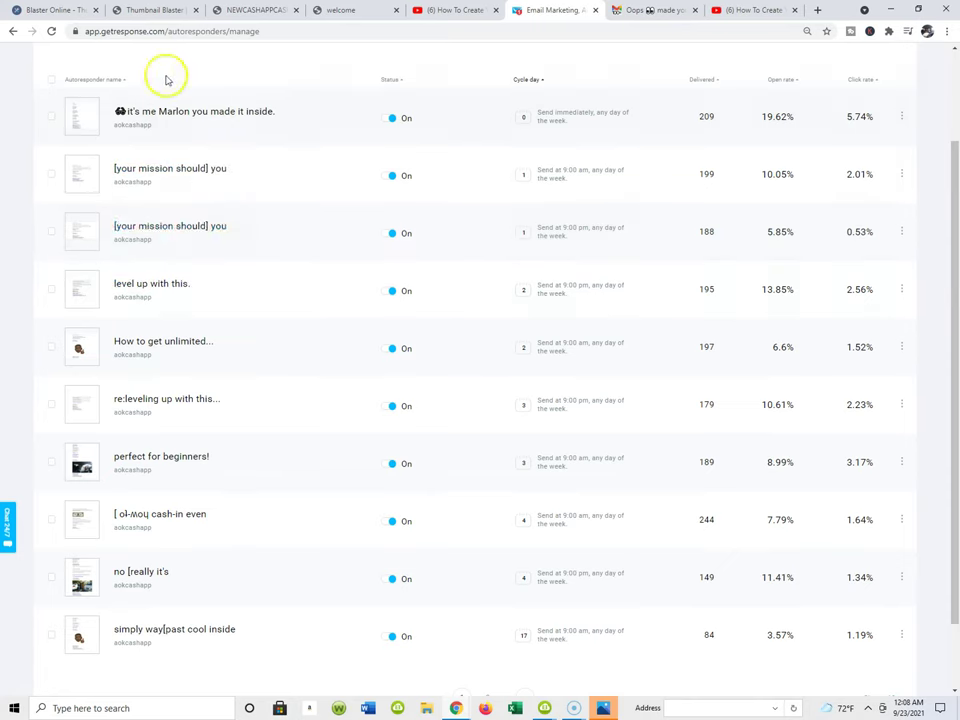
pyautogui.scroll(-1, 308, 213)
pyautogui.scroll(-1, 310, 210)
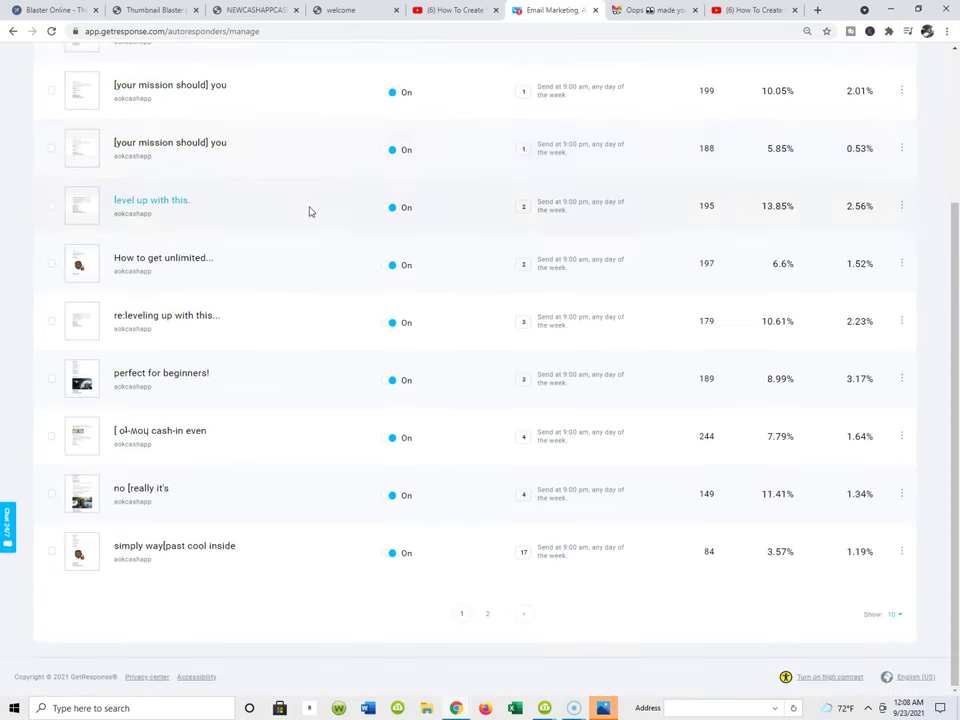
pyautogui.scroll(3, 311, 210)
pyautogui.scroll(-1, 698, 254)
pyautogui.scroll(2, 697, 254)
pyautogui.scroll(-2, 695, 256)
pyautogui.scroll(2, 697, 259)
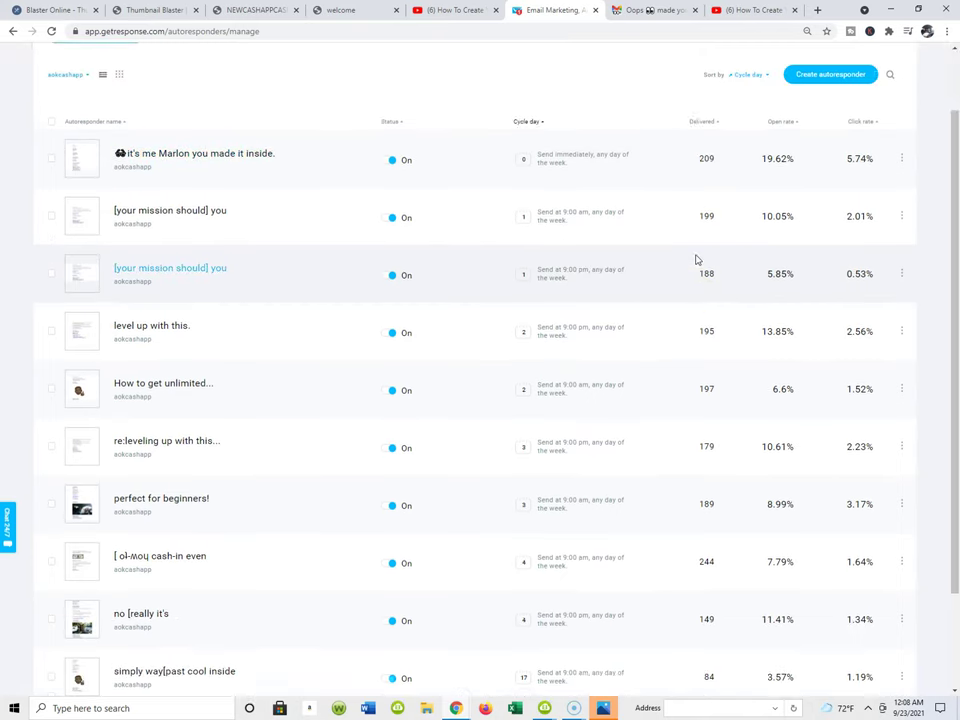
pyautogui.scroll(-3, 563, 206)
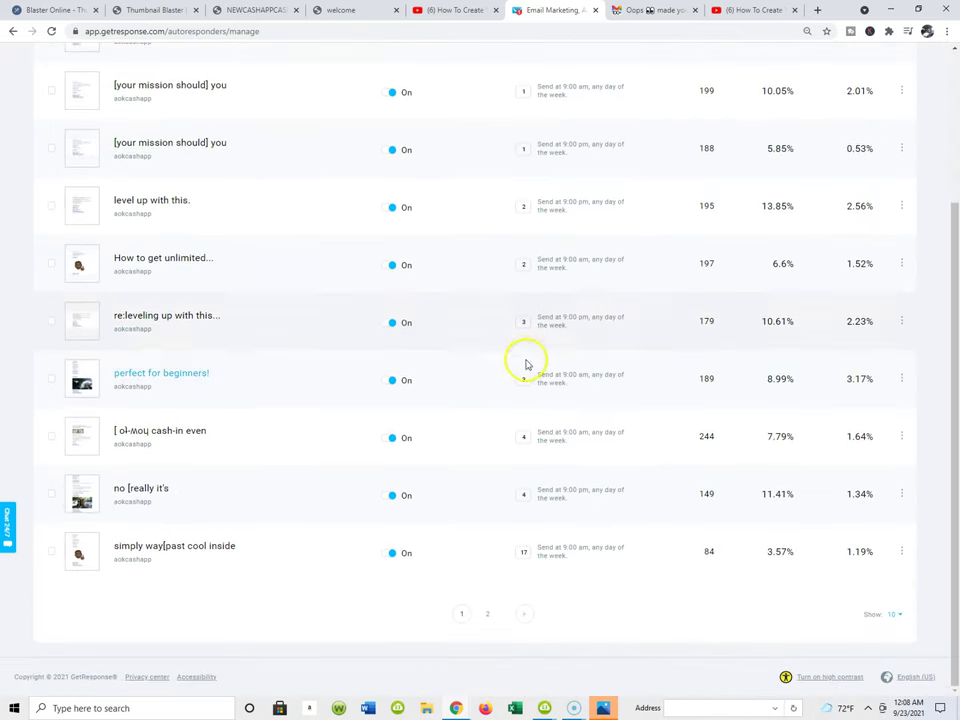
pyautogui.scroll(3, 534, 343)
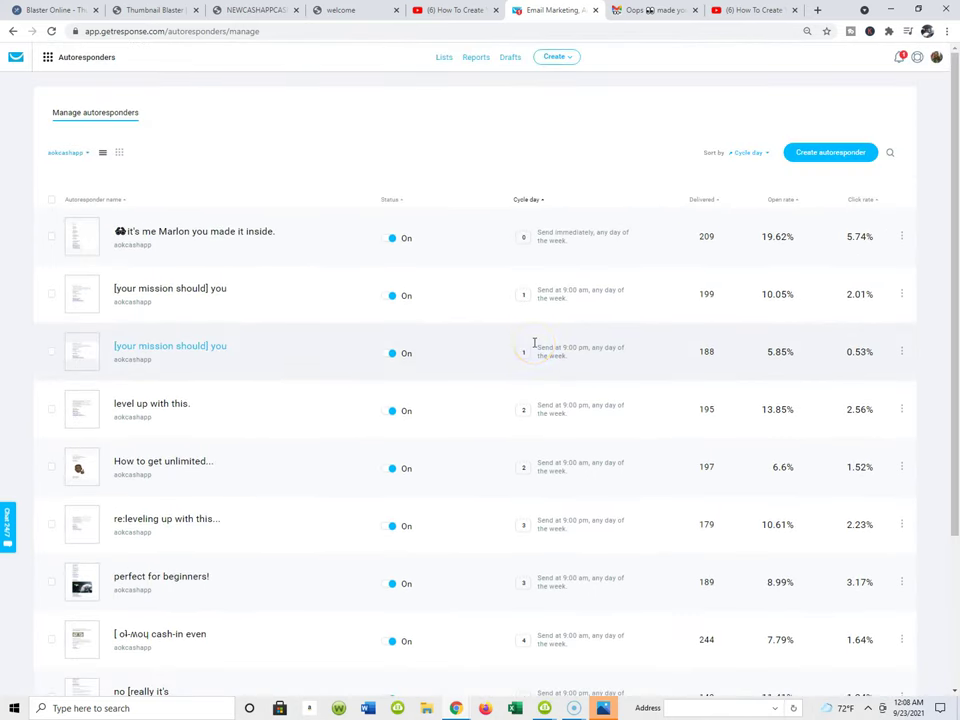
# - Go to the Email marketing newsletters, reload them, then go back to the autoresponders
pyautogui.click(52, 55)
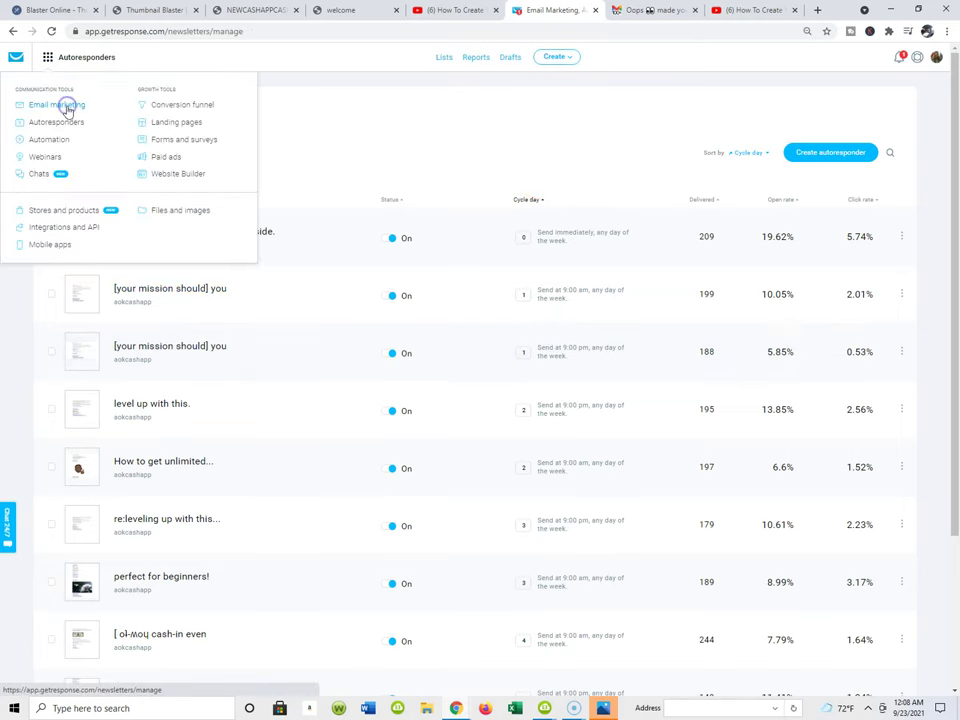
pyautogui.click(64, 103)
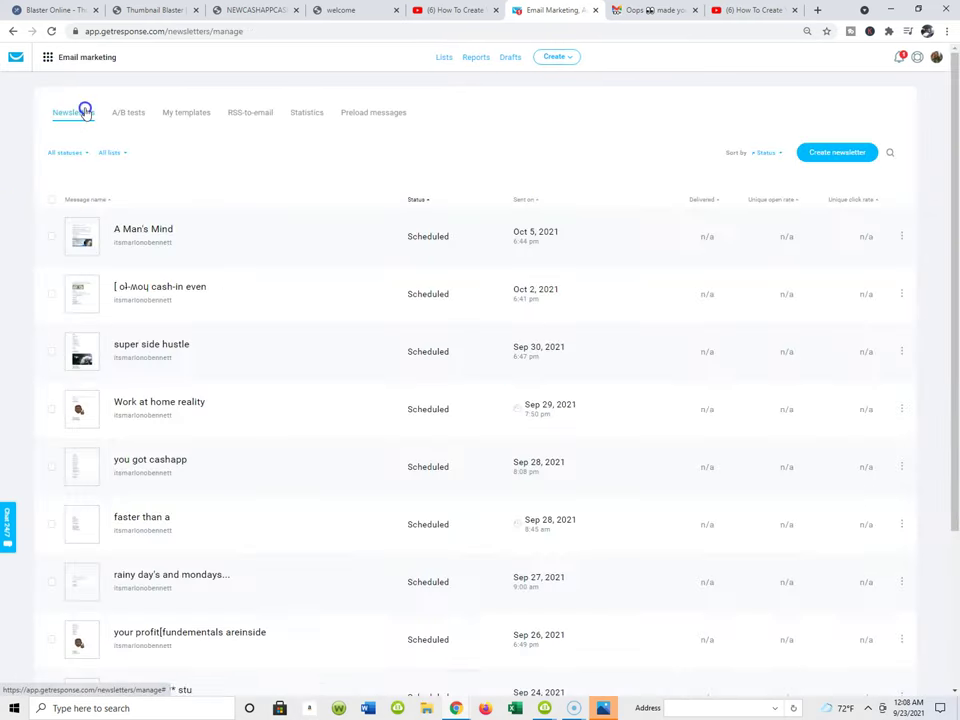
pyautogui.click(84, 110)
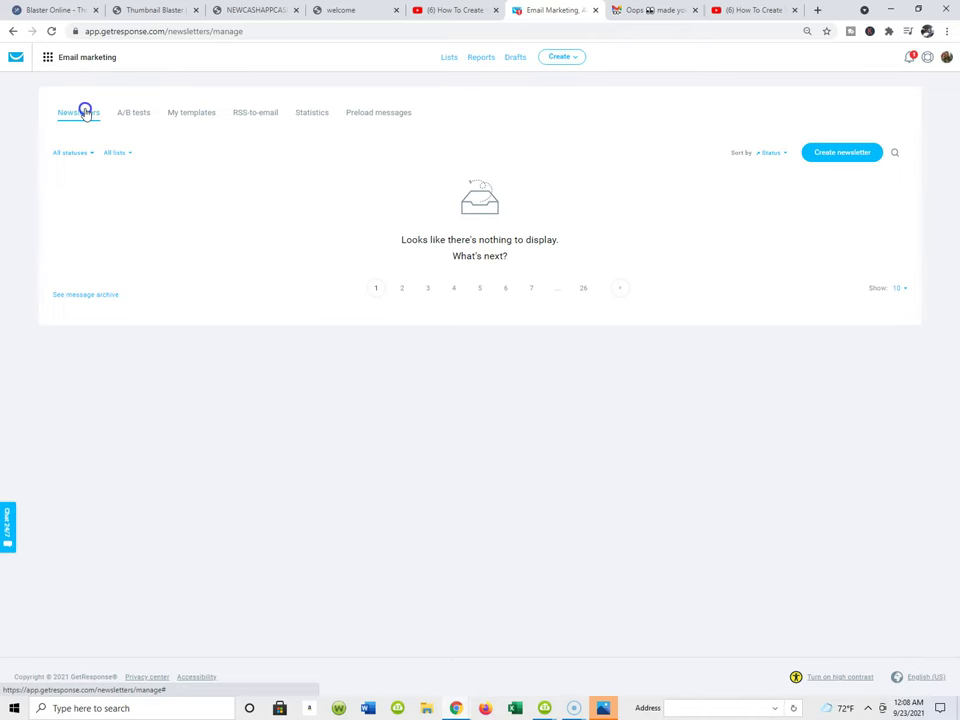
pyautogui.click(72, 62)
pyautogui.click(66, 123)
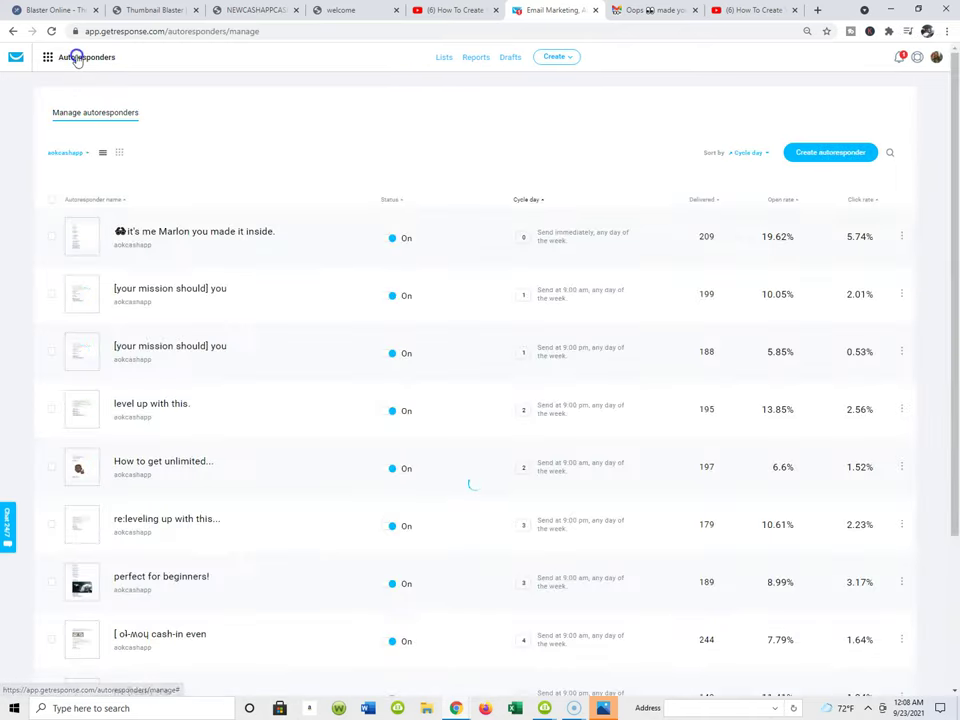
# - Return to the Newsletters list and scroll to 'A Man's Mind' scheduled for Oct 5, 2021
pyautogui.click(77, 60)
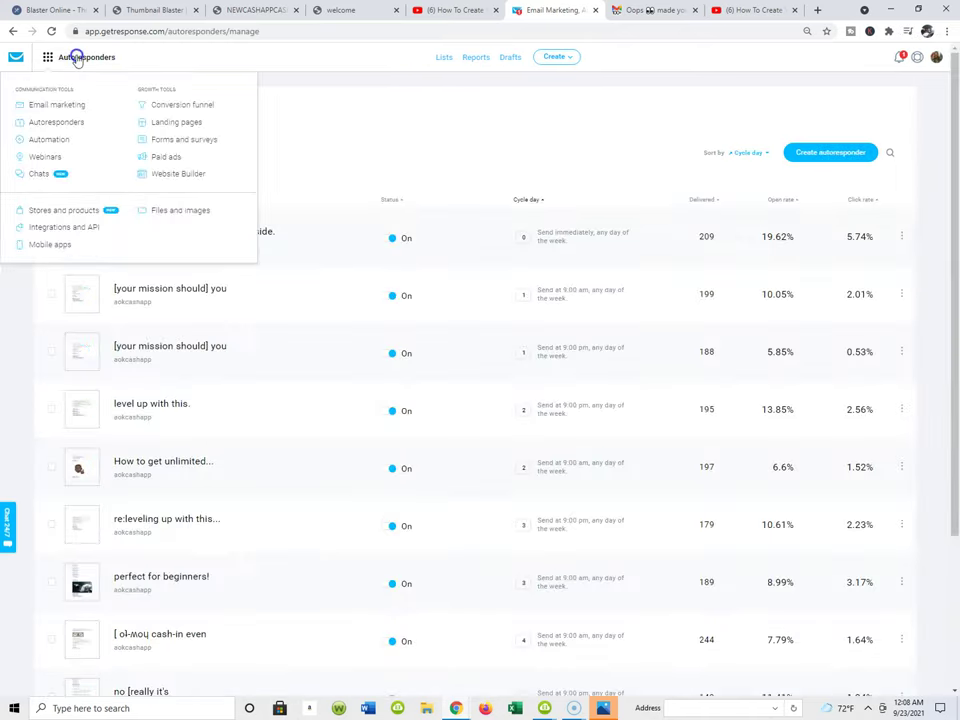
pyautogui.click(55, 104)
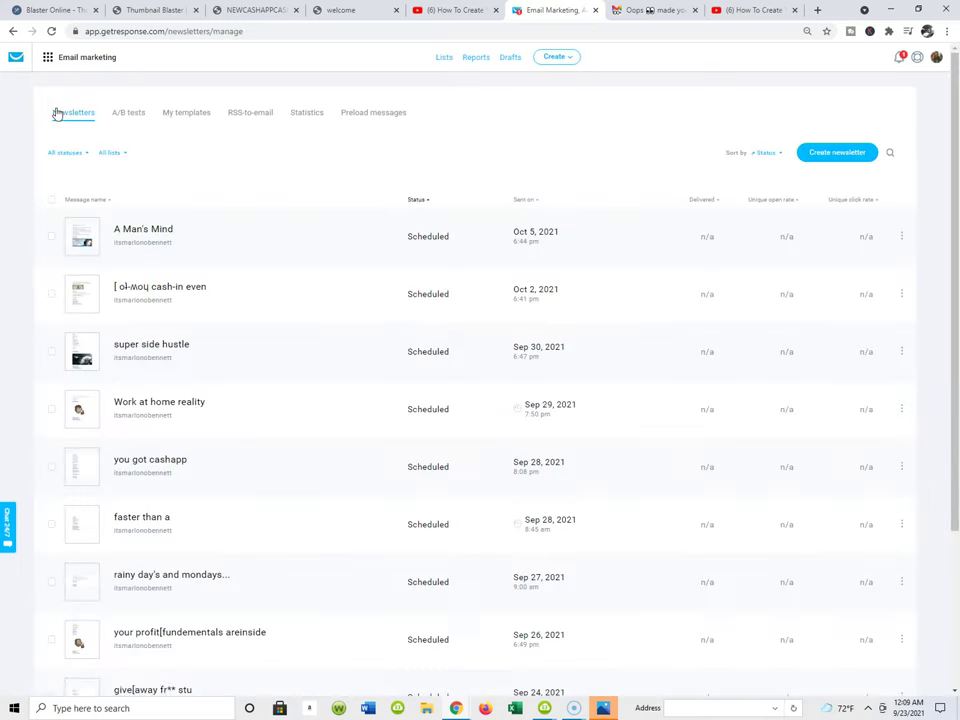
pyautogui.scroll(-2, 306, 210)
pyautogui.scroll(2, 610, 232)
pyautogui.scroll(-2, 611, 229)
pyautogui.scroll(2, 611, 230)
pyautogui.scroll(1, 613, 231)
pyautogui.scroll(-3, 613, 231)
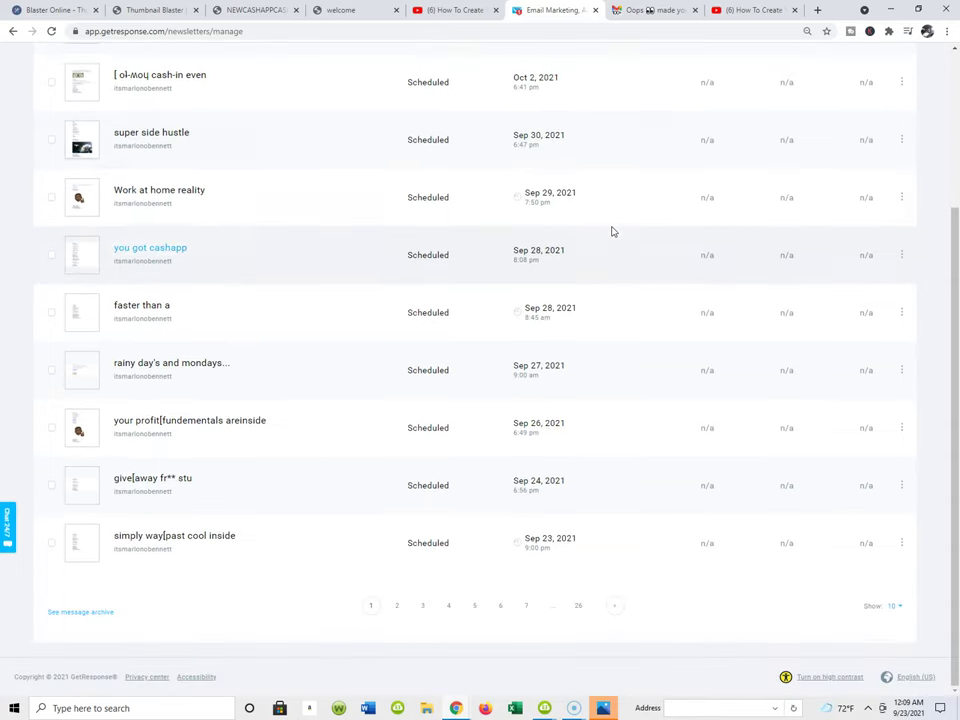
pyautogui.scroll(1, 652, 213)
pyautogui.scroll(1, 652, 213)
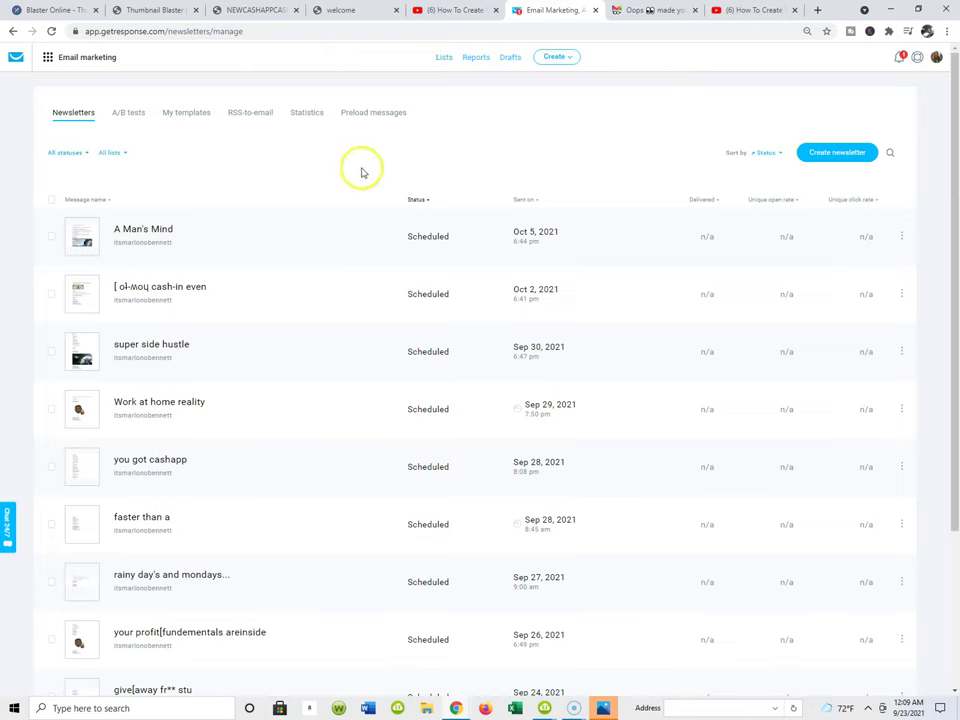
# - Read through the 'Oops made you look' follow-up email's banner and numbered topic list in Gmail
pyautogui.click(641, 11)
pyautogui.scroll(6, 639, 214)
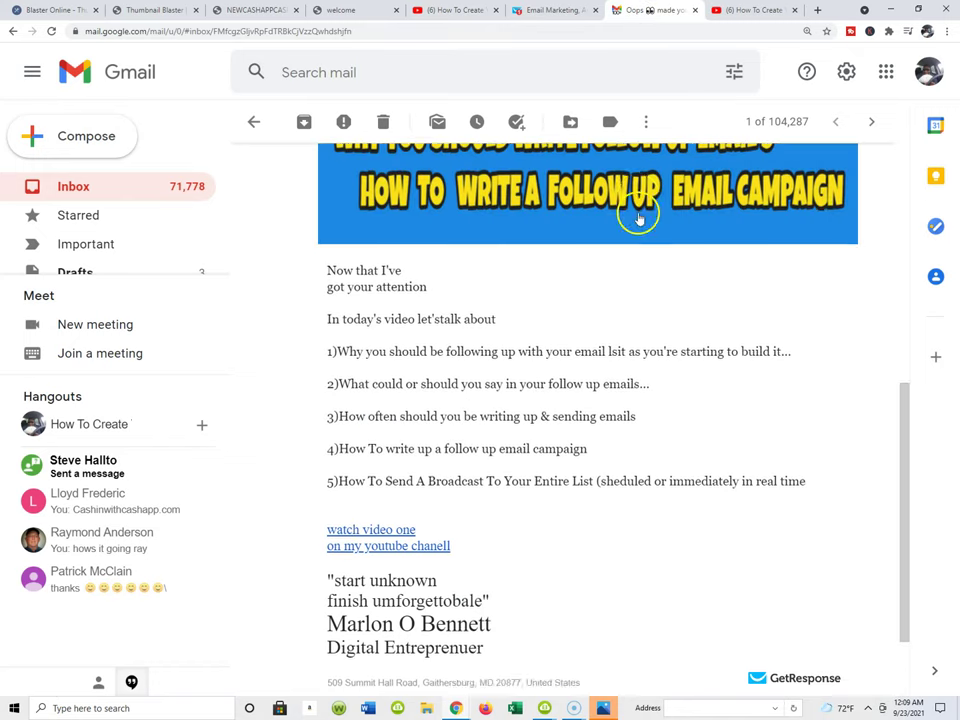
pyautogui.scroll(-1, 639, 217)
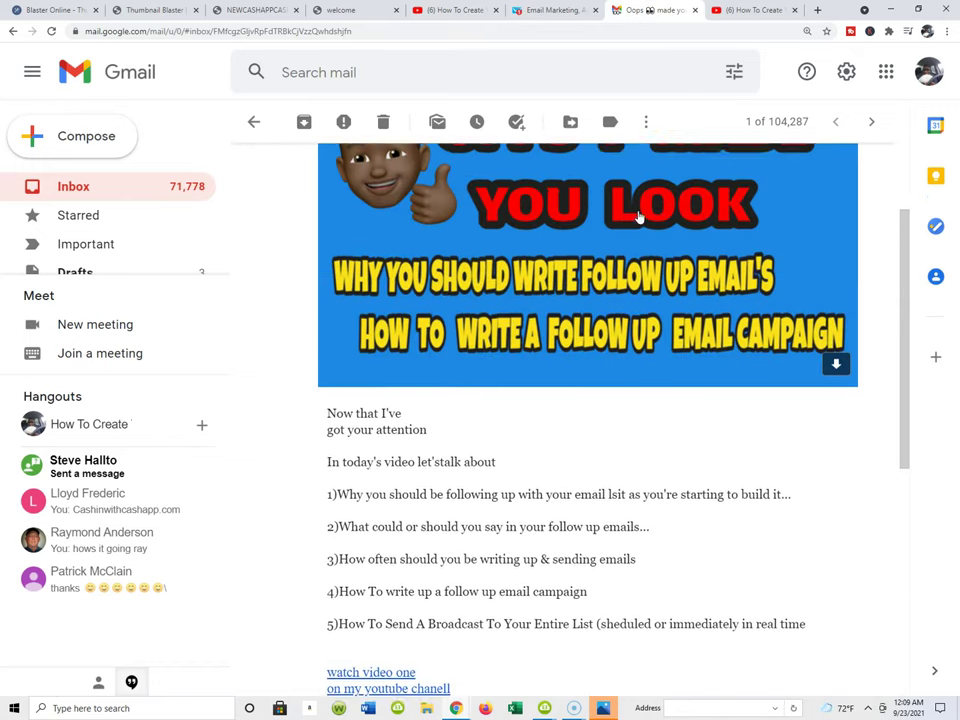
pyautogui.scroll(3, 637, 216)
pyautogui.scroll(-3, 499, 251)
pyautogui.scroll(-3, 450, 317)
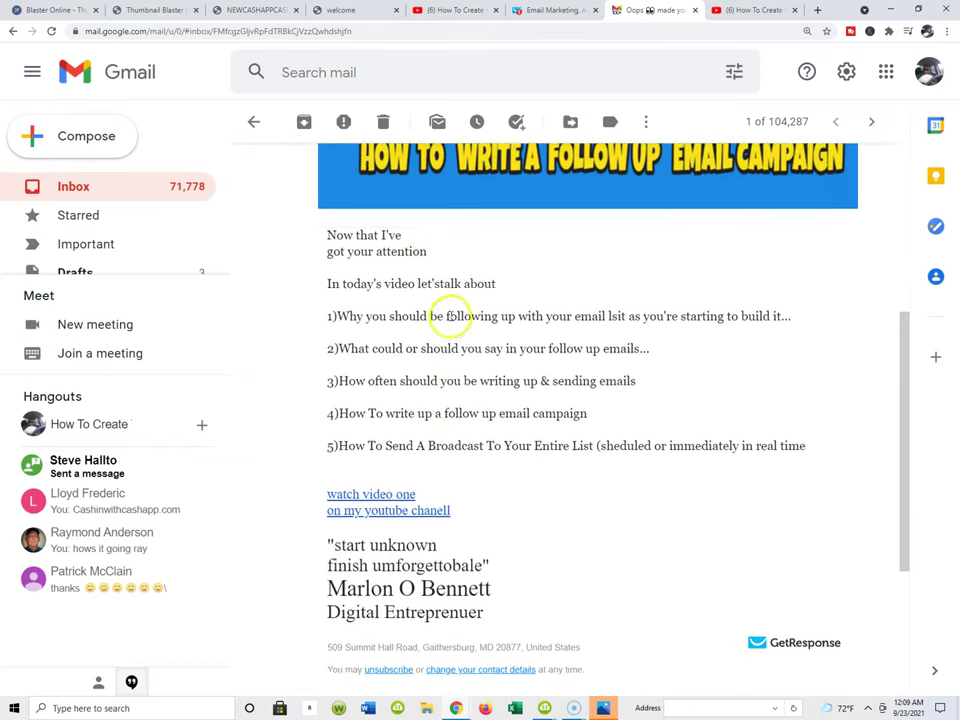
pyautogui.scroll(3, 460, 290)
pyautogui.scroll(-1, 440, 360)
pyautogui.scroll(-3, 435, 390)
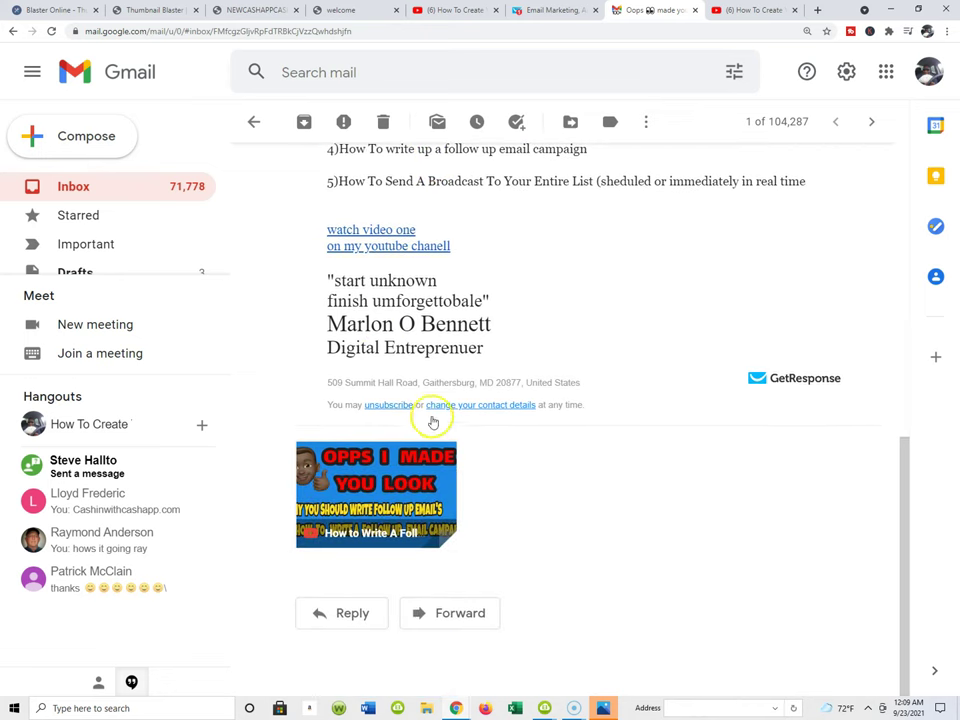
pyautogui.scroll(3, 512, 393)
pyautogui.scroll(4, 553, 246)
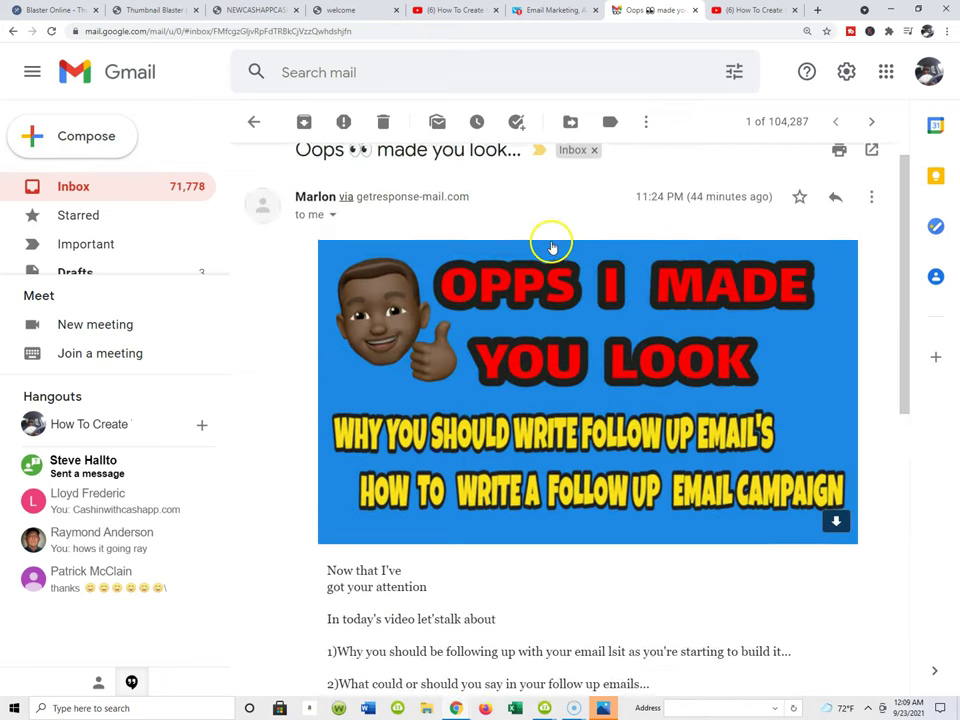
pyautogui.scroll(-3, 542, 242)
pyautogui.scroll(3, 527, 188)
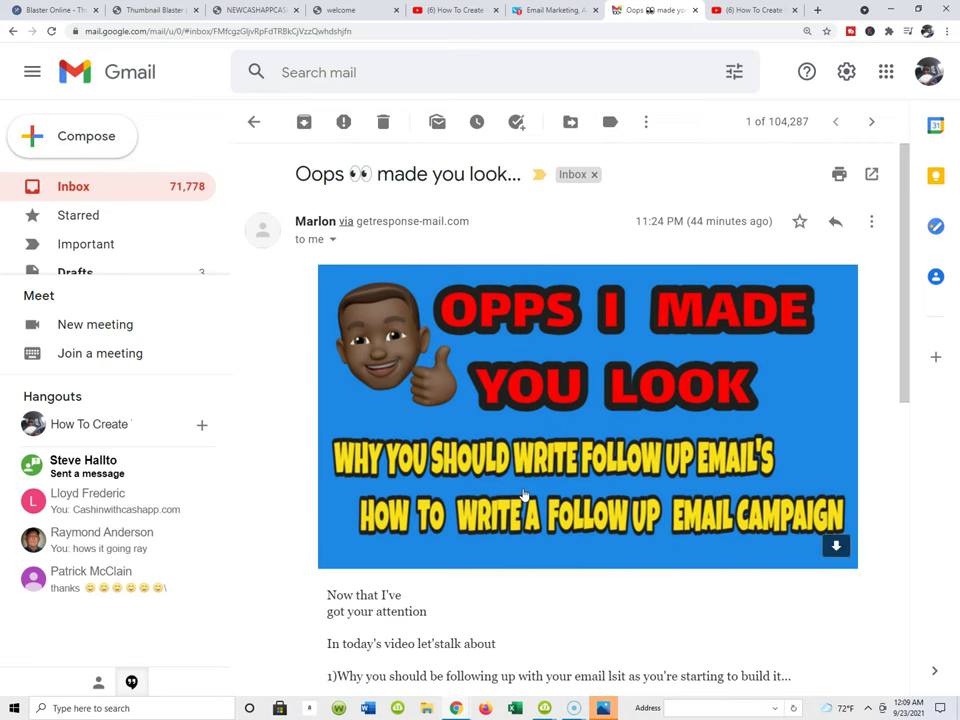
pyautogui.scroll(-2, 694, 285)
pyautogui.scroll(2, 696, 291)
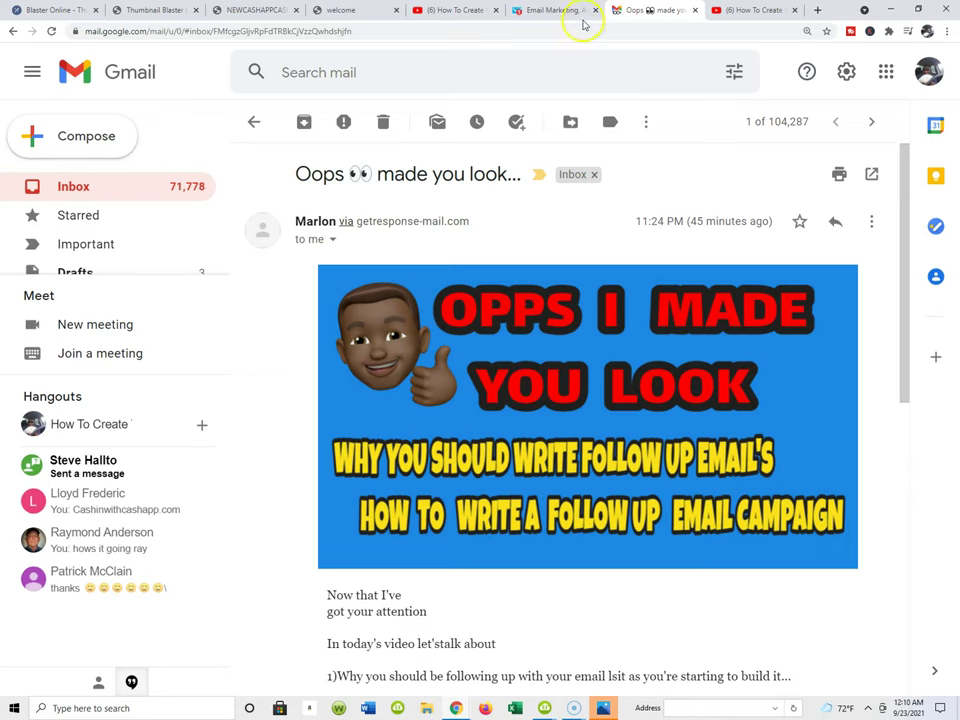
# - Open GetResponse's Manage autoresponders list and review it, from the day-0 welcome (19.62% opens) onward
pyautogui.click(538, 12)
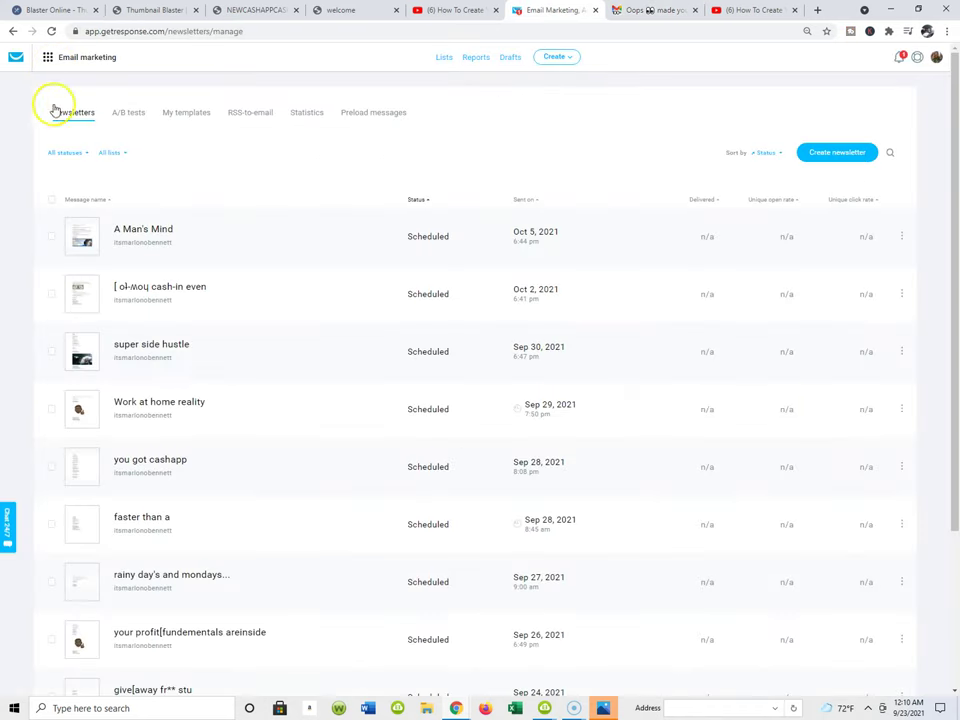
pyautogui.click(45, 58)
pyautogui.click(48, 123)
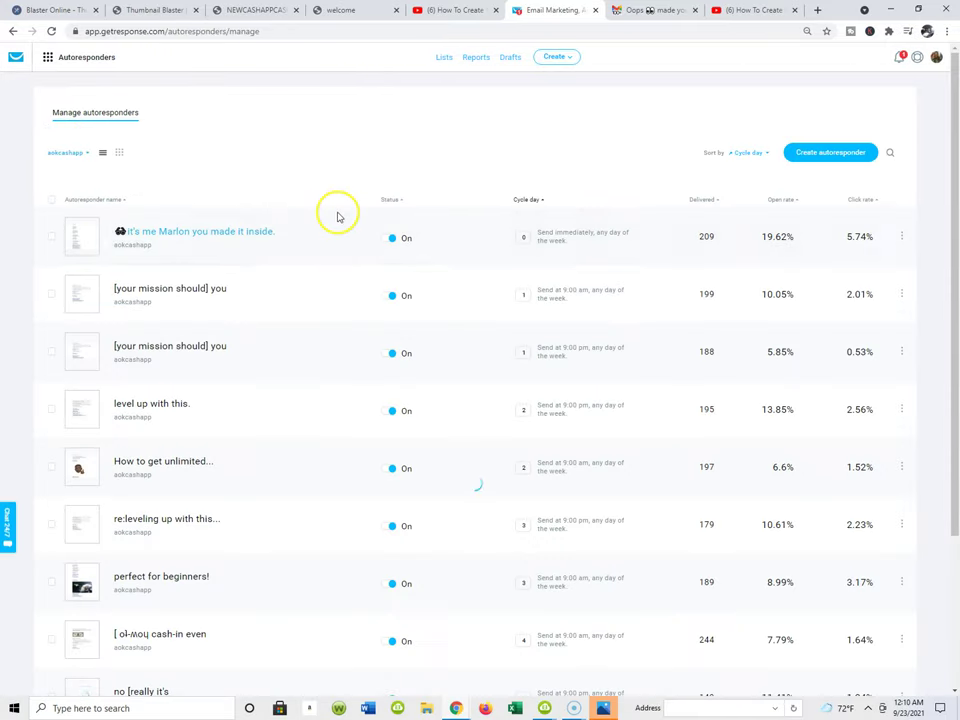
pyautogui.scroll(-1, 476, 250)
pyautogui.scroll(-1, 472, 250)
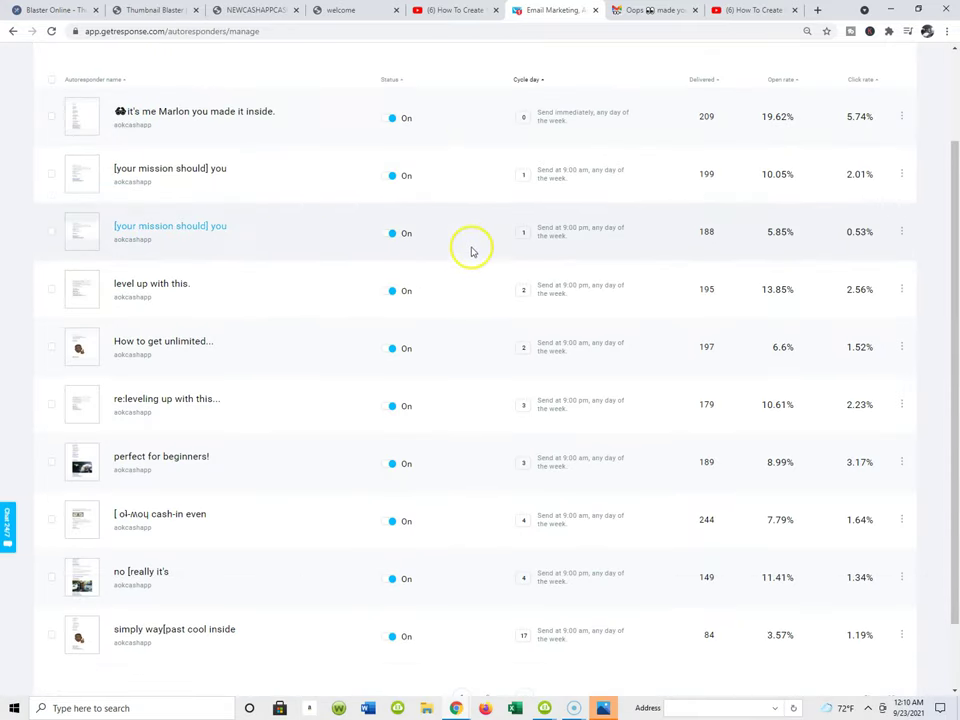
pyautogui.scroll(2, 472, 250)
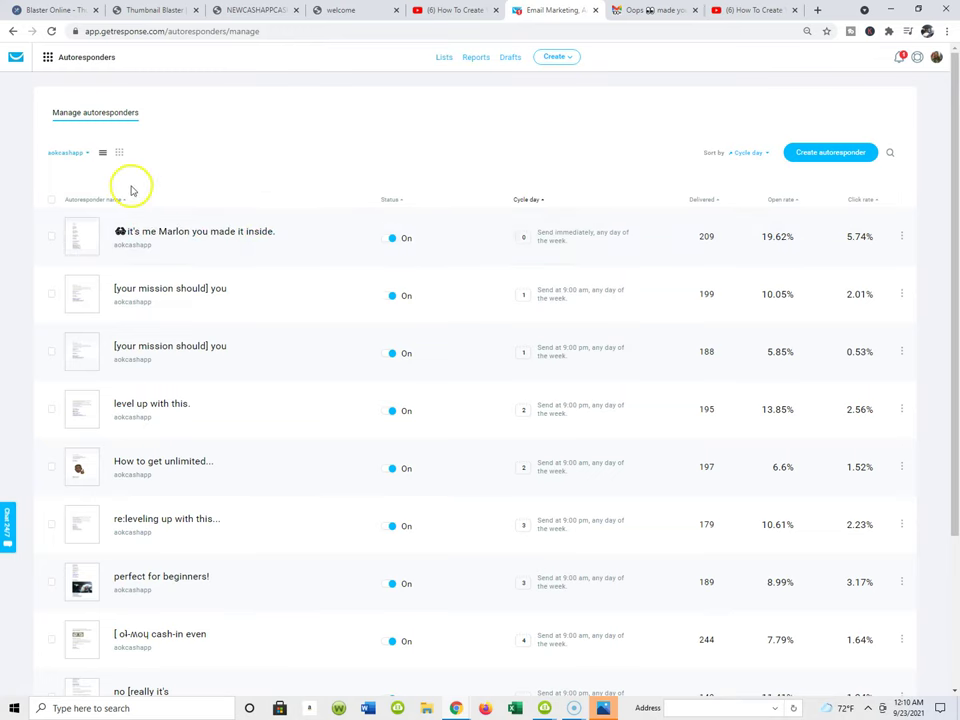
pyautogui.scroll(-1, 257, 208)
pyautogui.scroll(1, 161, 124)
pyautogui.scroll(-1, 263, 104)
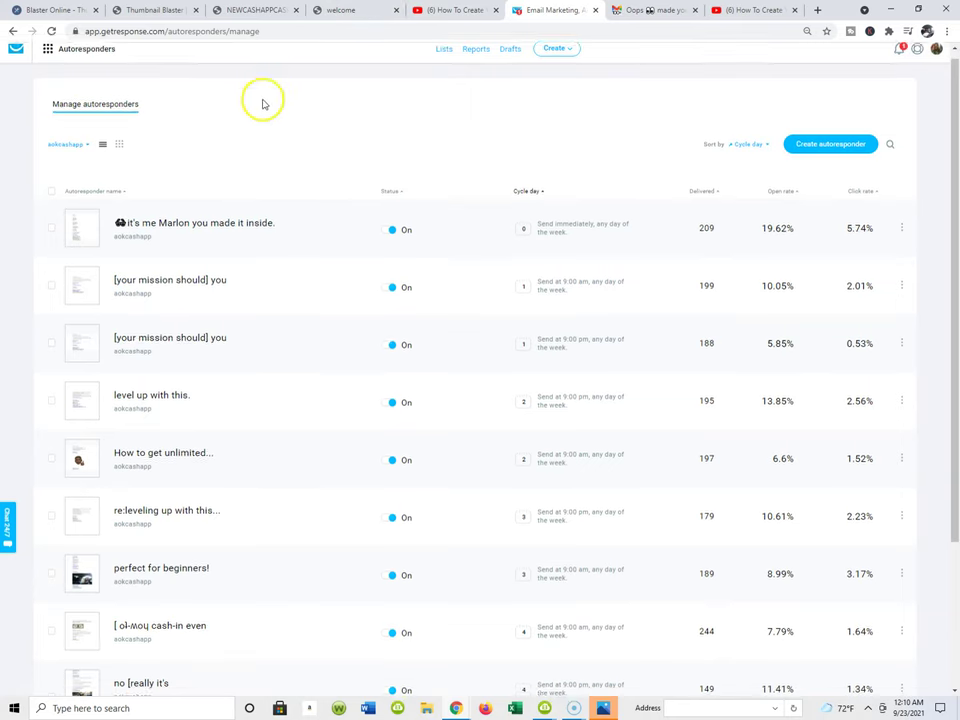
pyautogui.scroll(-1, 263, 104)
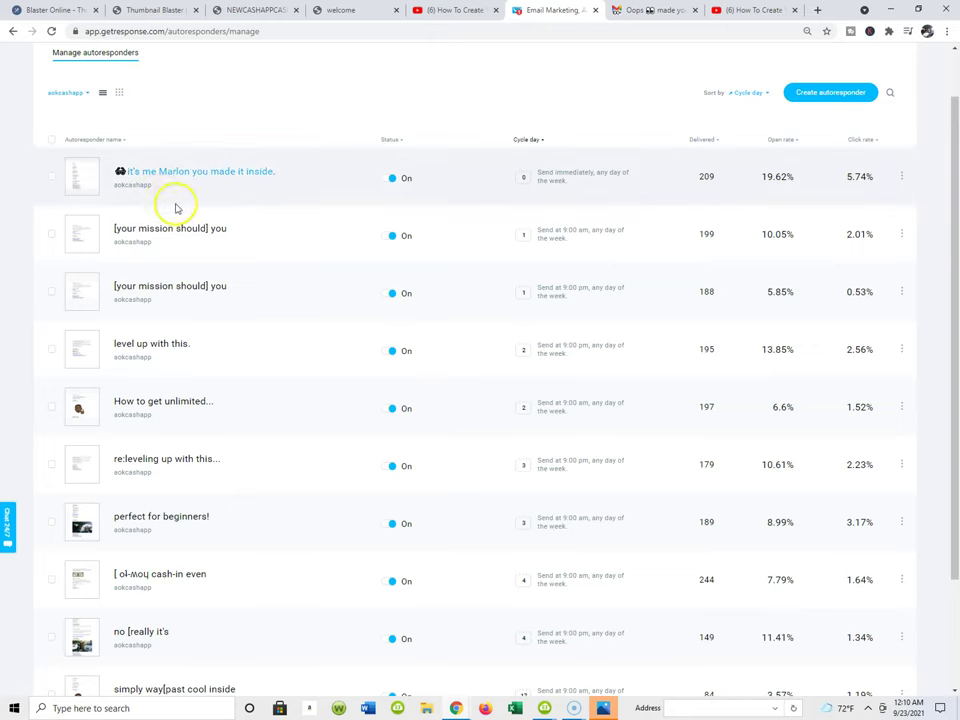
pyautogui.click(223, 170)
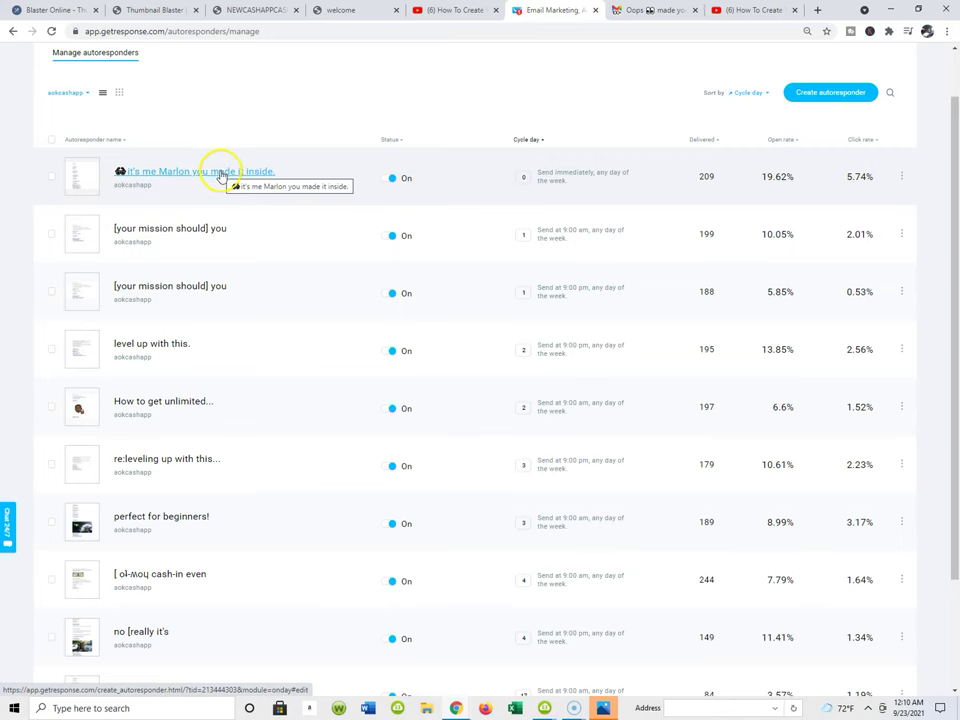
pyautogui.scroll(1, 257, 258)
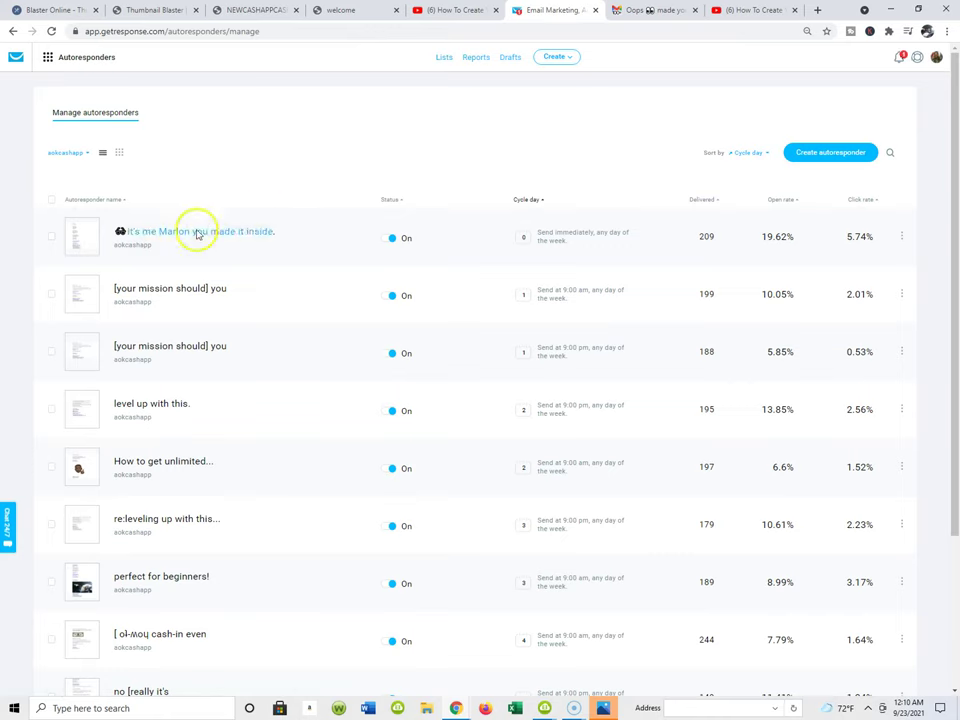
# - Look over the funnel's opt-in page in HBA Funnel Builder
pyautogui.click(344, 14)
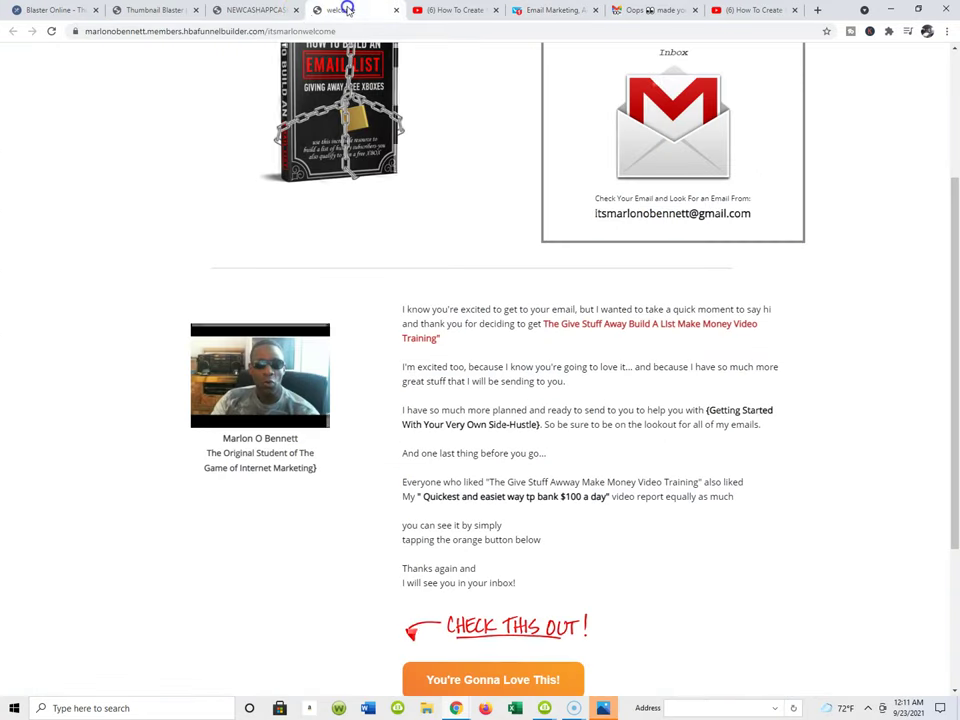
pyautogui.click(266, 12)
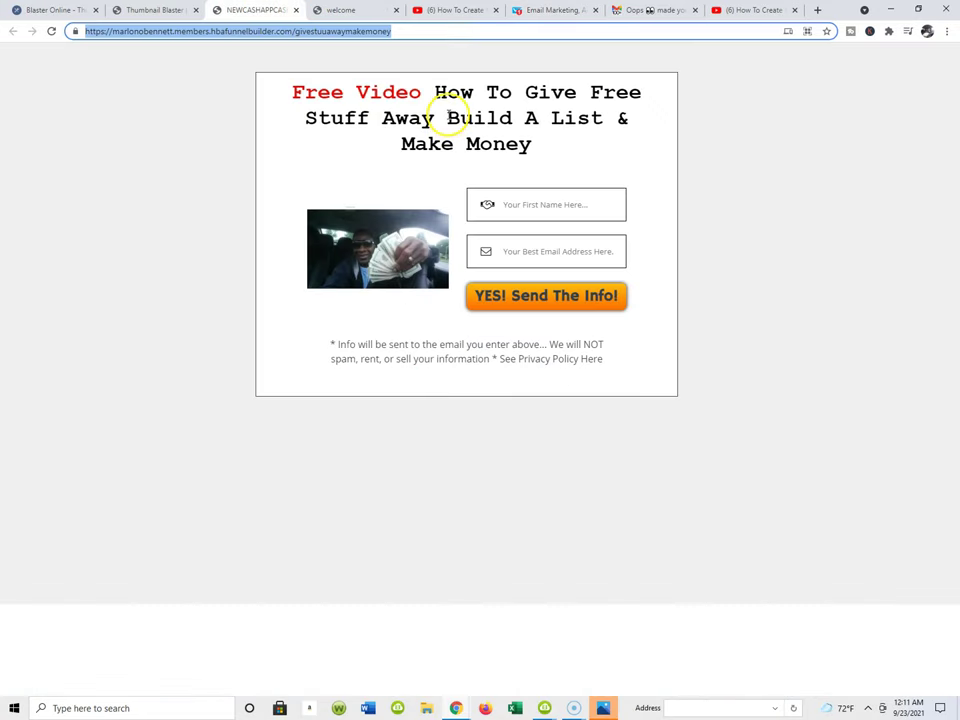
pyautogui.click(814, 111)
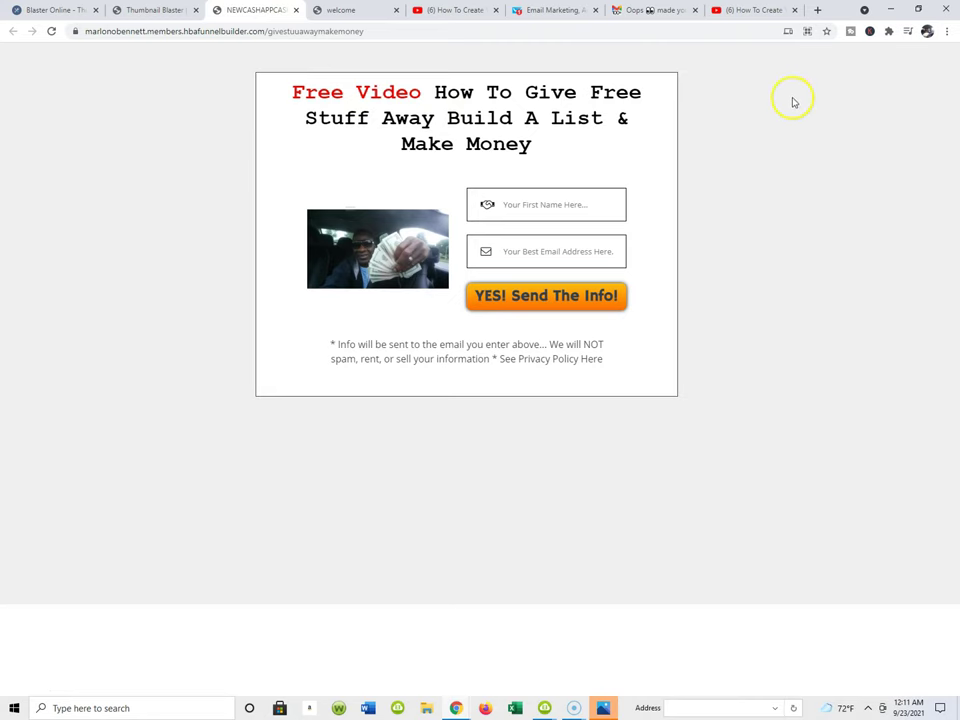
# - Scroll through the funnel's thank-you page, then bring up the YouTube channel page
pyautogui.click(354, 14)
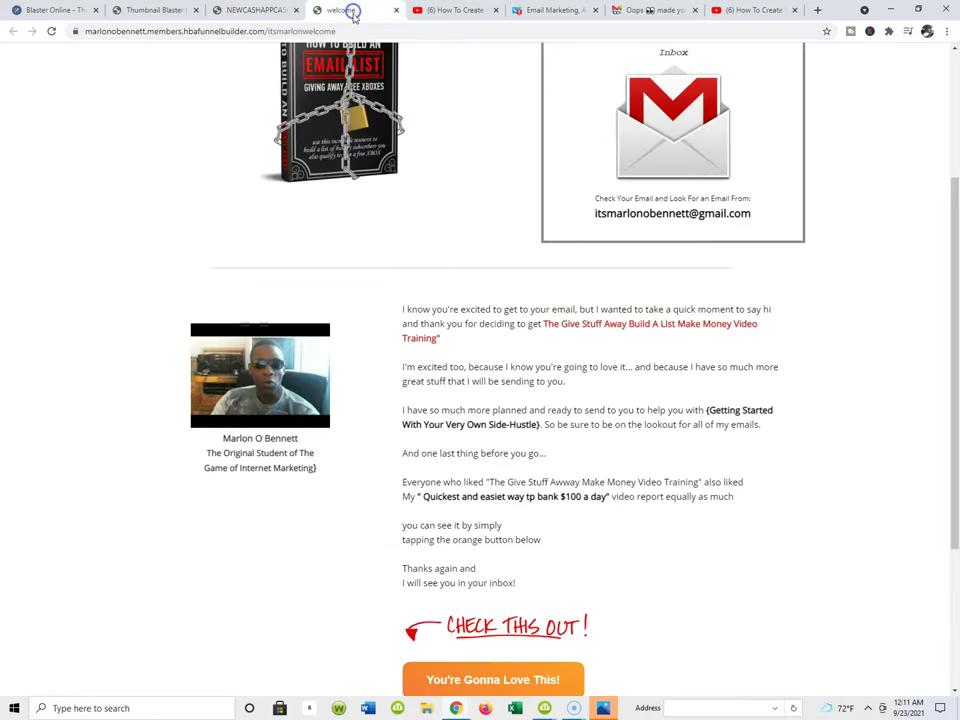
pyautogui.scroll(3, 500, 125)
pyautogui.scroll(-4, 621, 506)
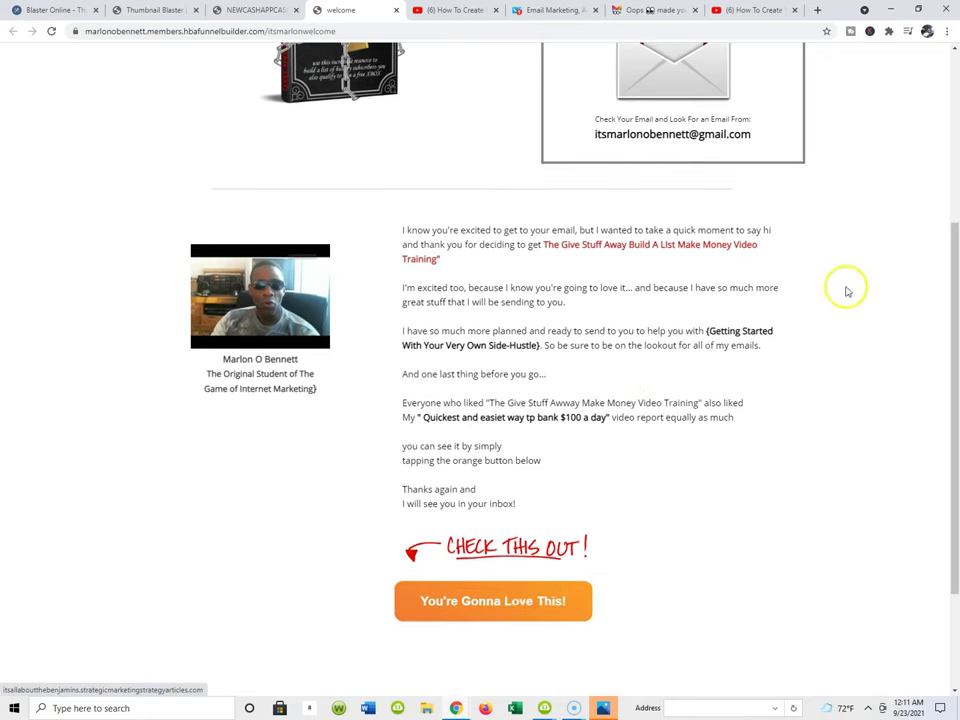
pyautogui.scroll(5, 435, 147)
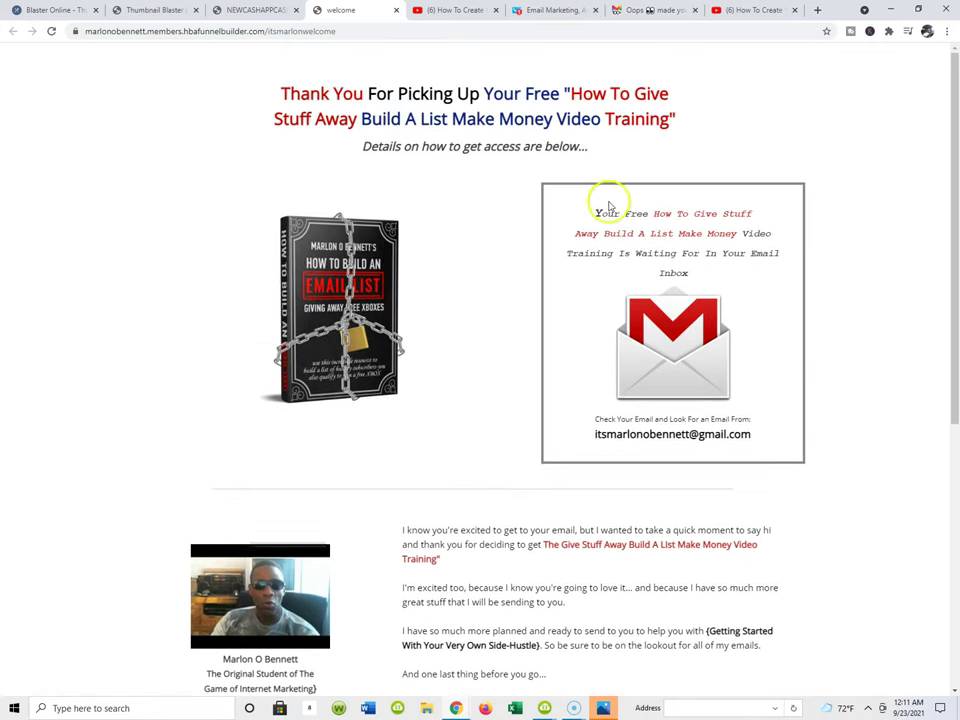
pyautogui.scroll(-1, 537, 440)
pyautogui.scroll(-4, 537, 440)
pyautogui.scroll(3, 456, 105)
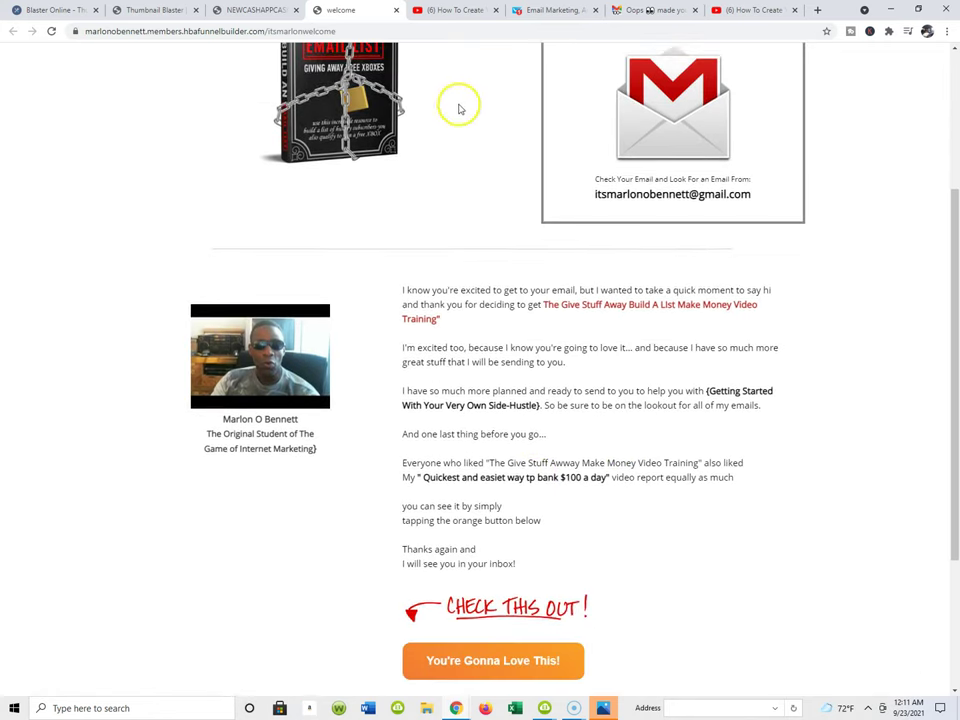
pyautogui.scroll(4, 482, 77)
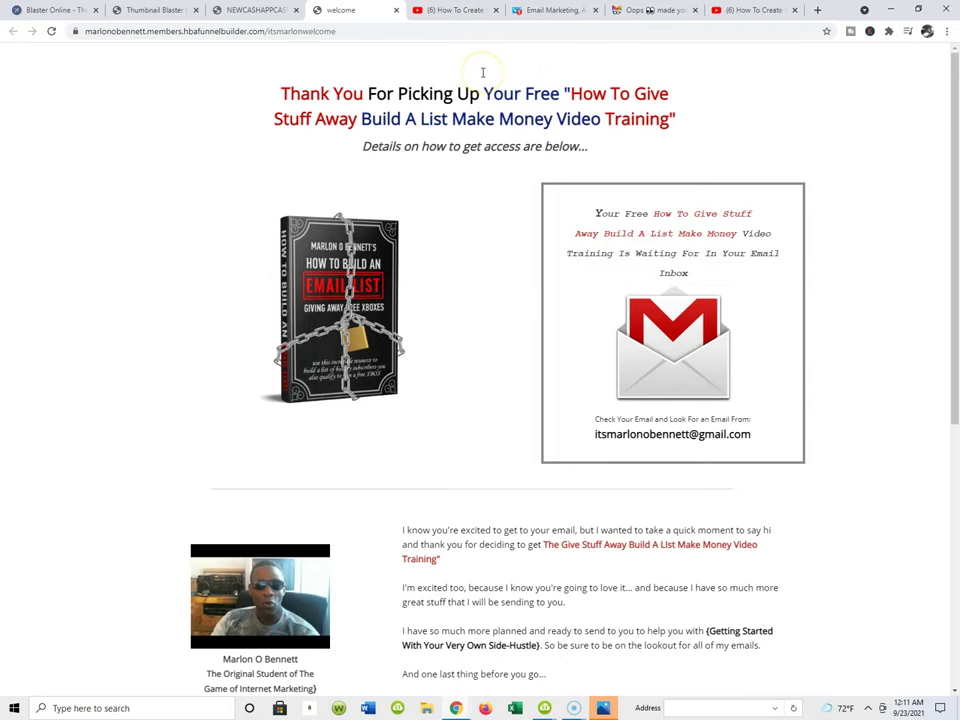
pyautogui.scroll(-1, 482, 72)
pyautogui.scroll(1, 484, 79)
pyautogui.click(447, 12)
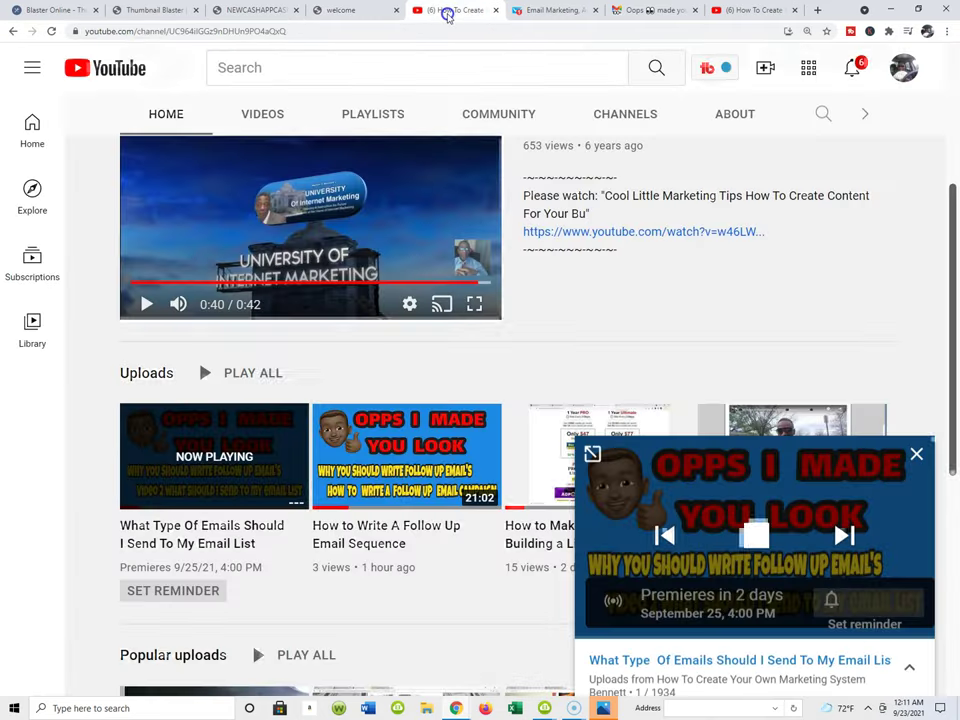
# - Browse the YouTube channel's Uploads and Popular uploads, then return to the GetResponse autoresponder list
pyautogui.scroll(-5, 426, 292)
pyautogui.scroll(3, 634, 336)
pyautogui.scroll(-3, 692, 400)
pyautogui.scroll(-2, 358, 458)
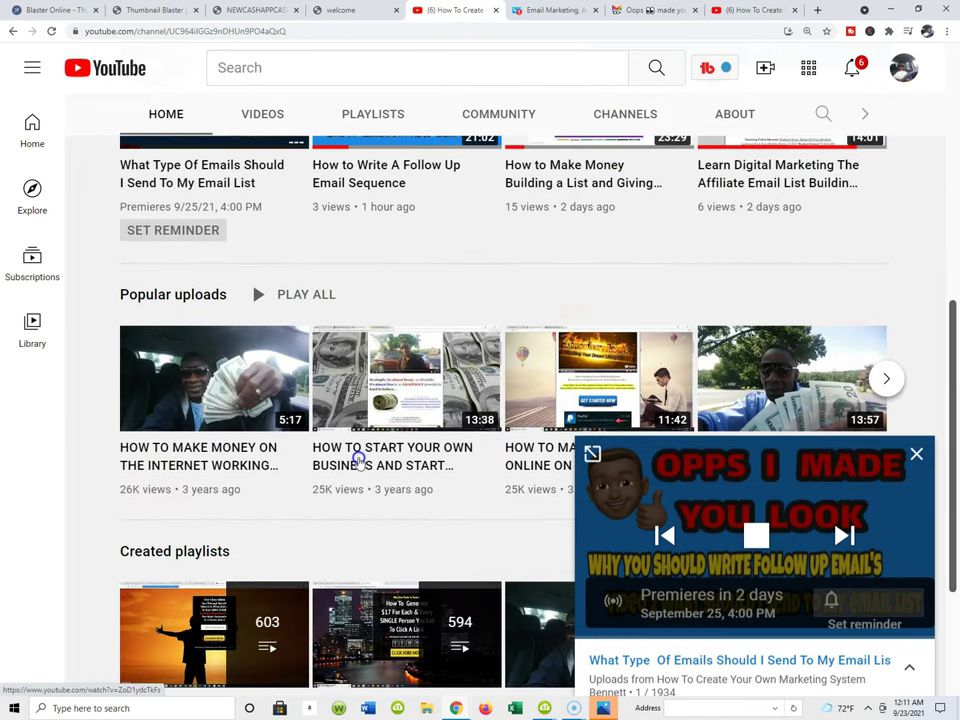
pyautogui.scroll(-2, 358, 458)
pyautogui.scroll(8, 617, 242)
pyautogui.scroll(-4, 545, 275)
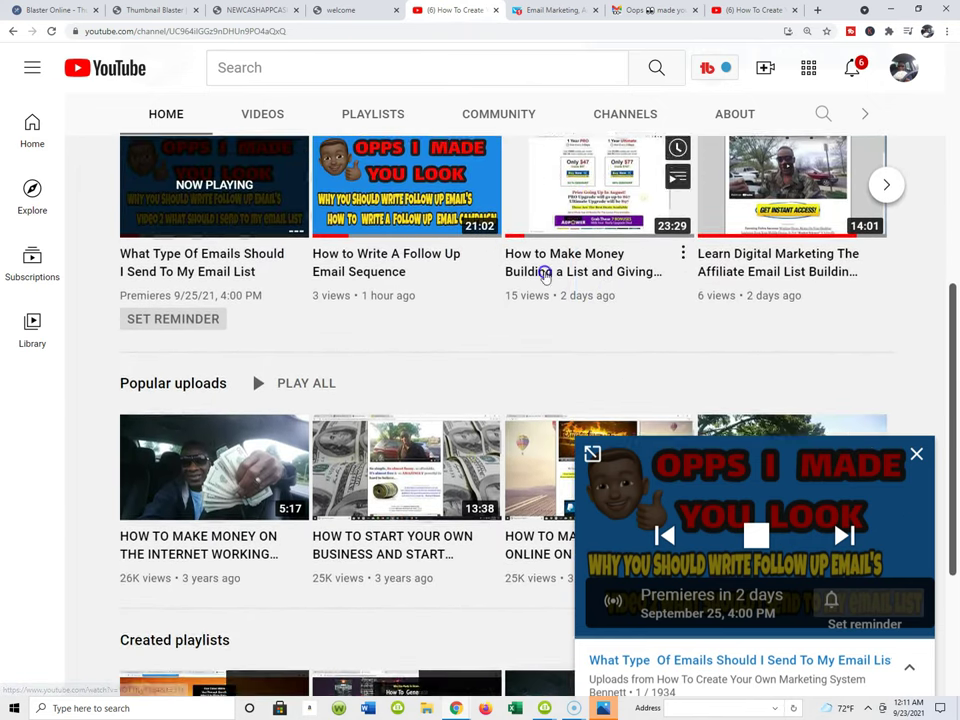
pyautogui.scroll(-4, 686, 579)
pyautogui.scroll(3, 376, 230)
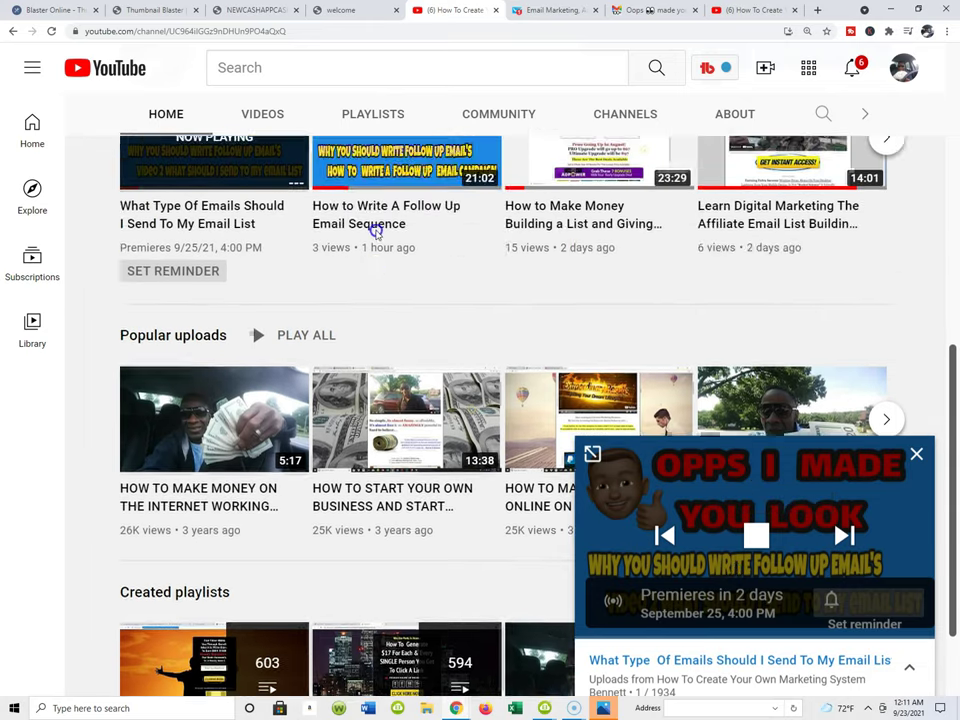
pyautogui.scroll(5, 376, 232)
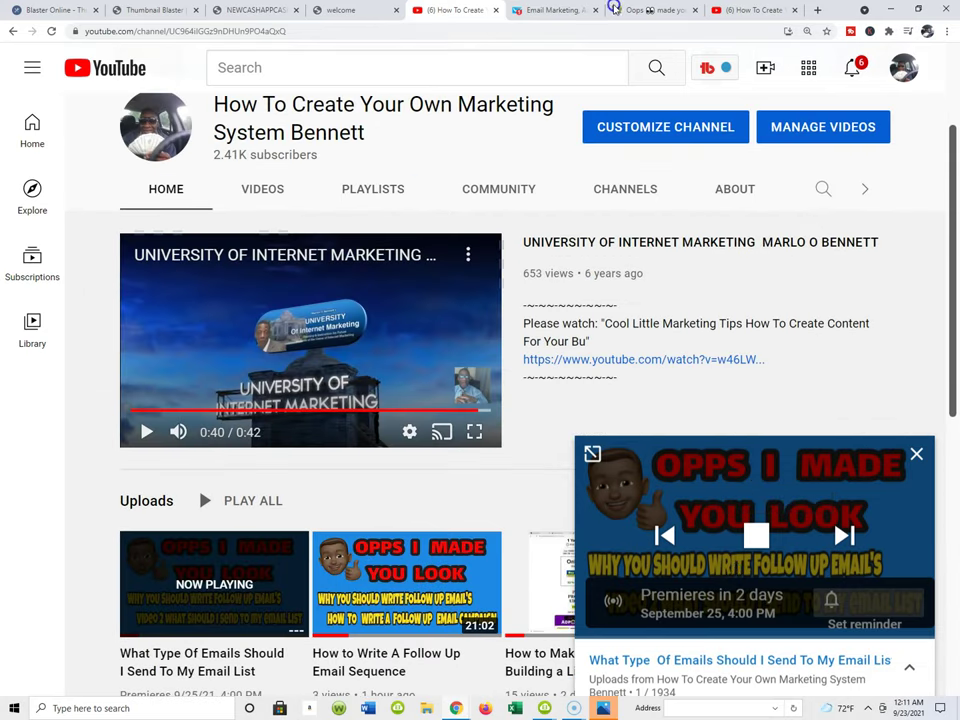
pyautogui.click(571, 11)
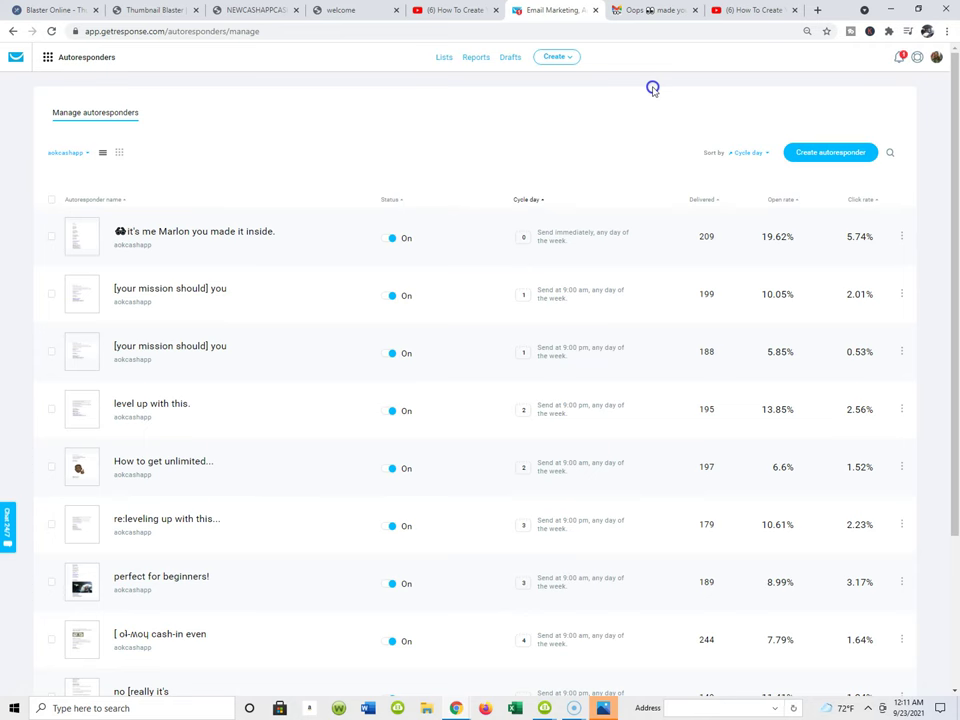
# - Scroll through the 'Oops made you look' email's five numbered topics and YouTube video link
pyautogui.click(668, 10)
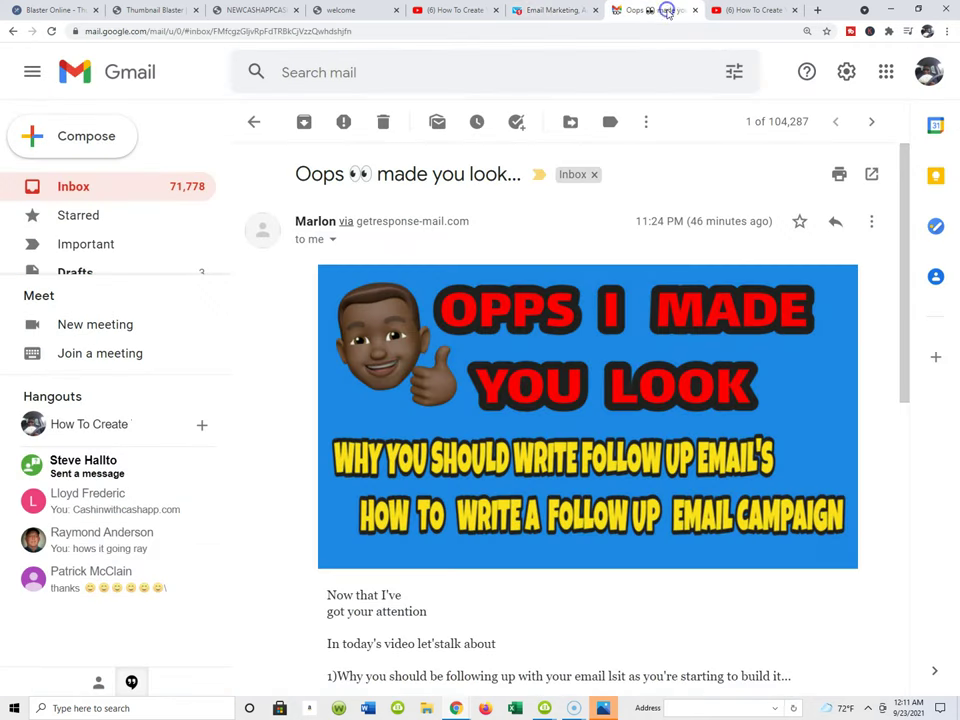
pyautogui.scroll(-1, 358, 360)
pyautogui.scroll(-4, 356, 441)
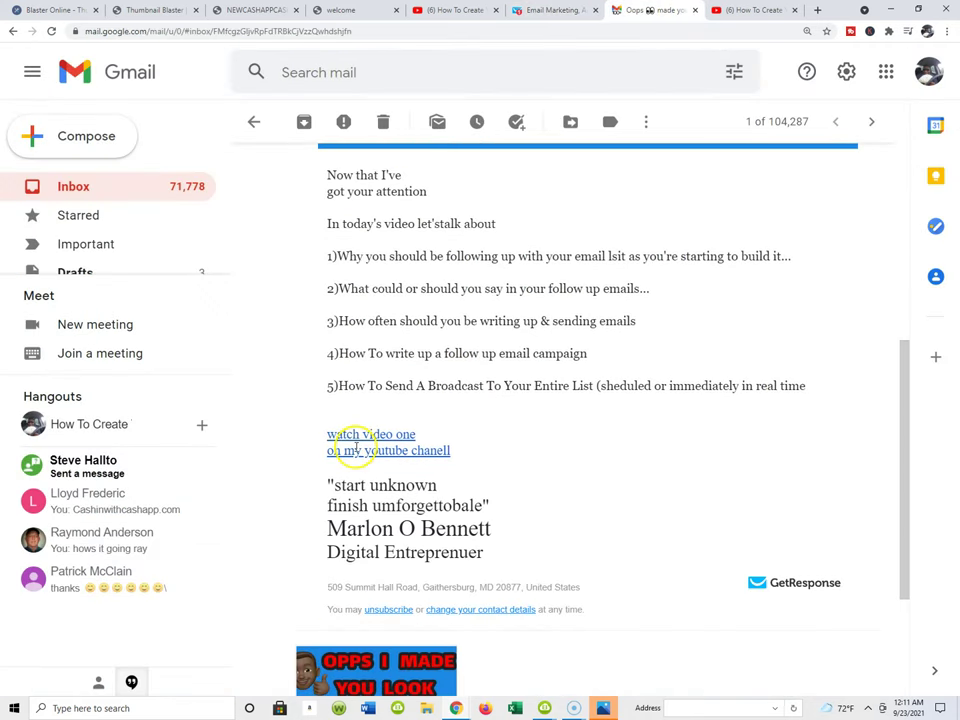
pyautogui.scroll(5, 561, 317)
pyautogui.scroll(-6, 345, 358)
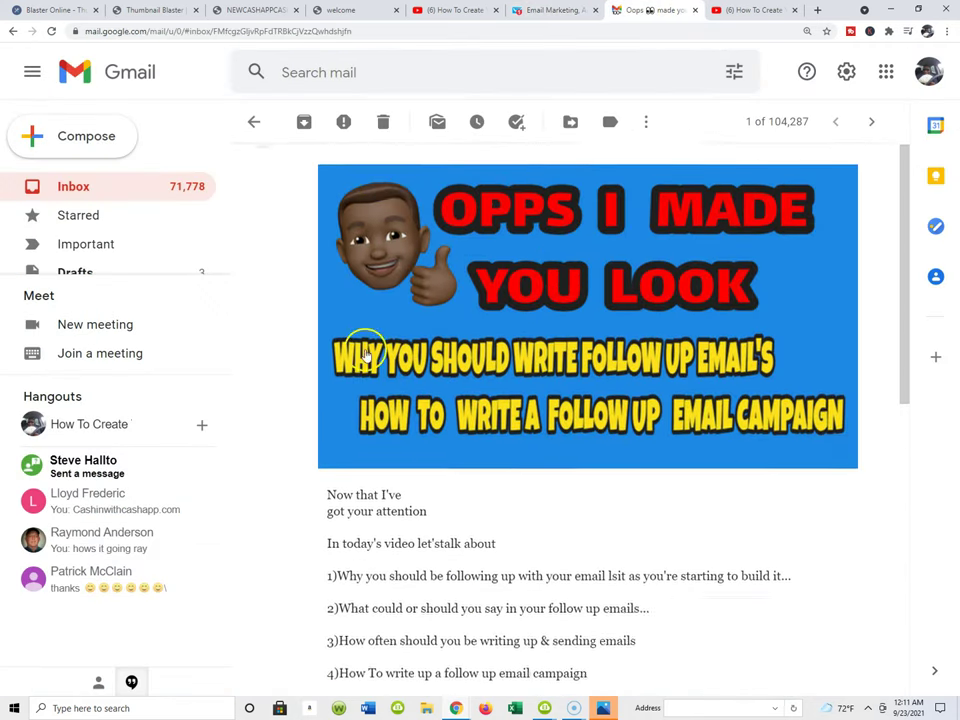
pyautogui.scroll(2, 470, 368)
pyautogui.scroll(4, 470, 368)
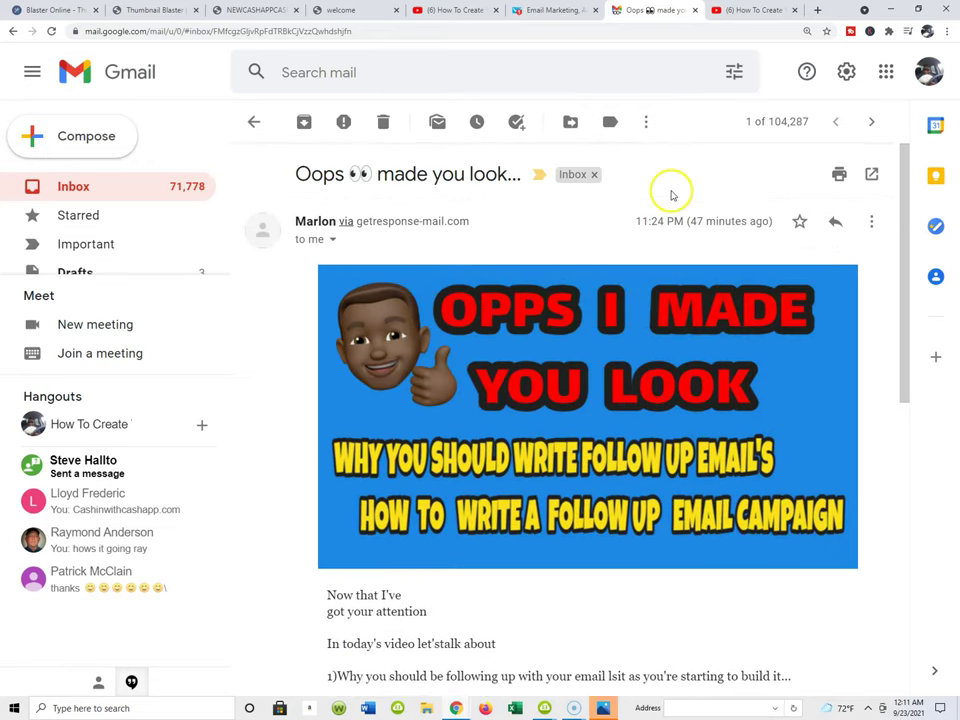
pyautogui.scroll(-5, 328, 461)
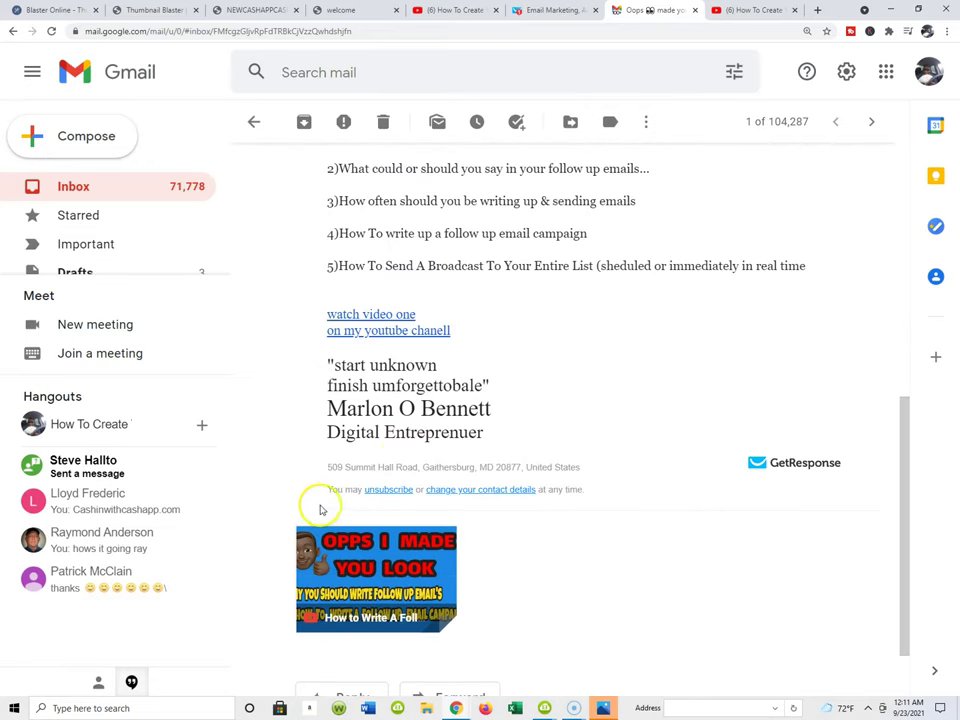
pyautogui.scroll(3, 289, 259)
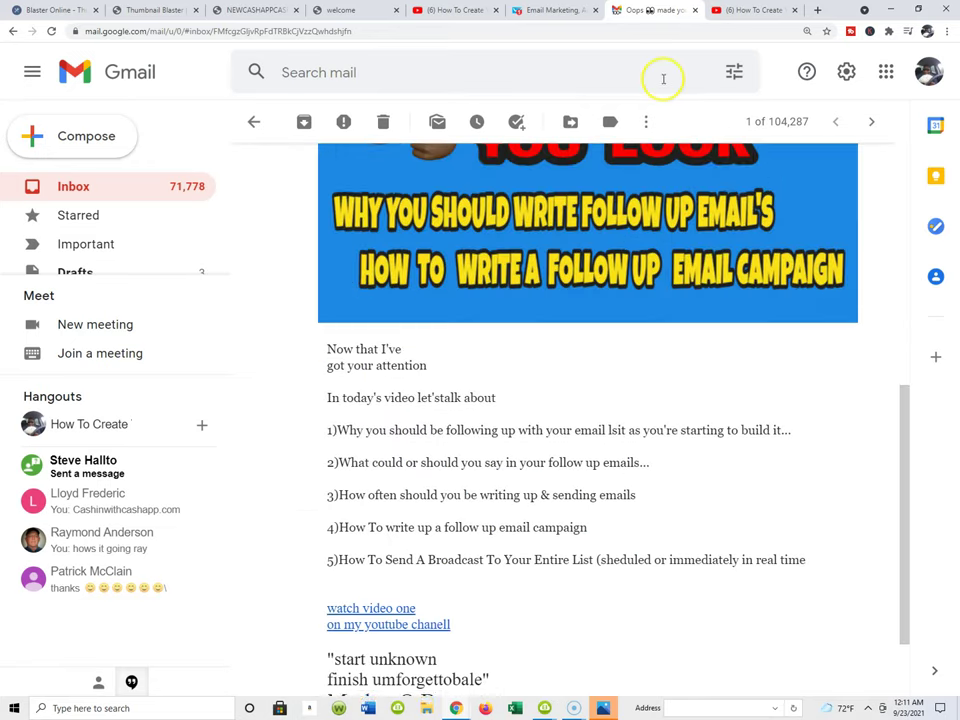
# - Look over the YouTube channel's Videos list and banner, then return to GetResponse's autoresponders page
pyautogui.click(742, 12)
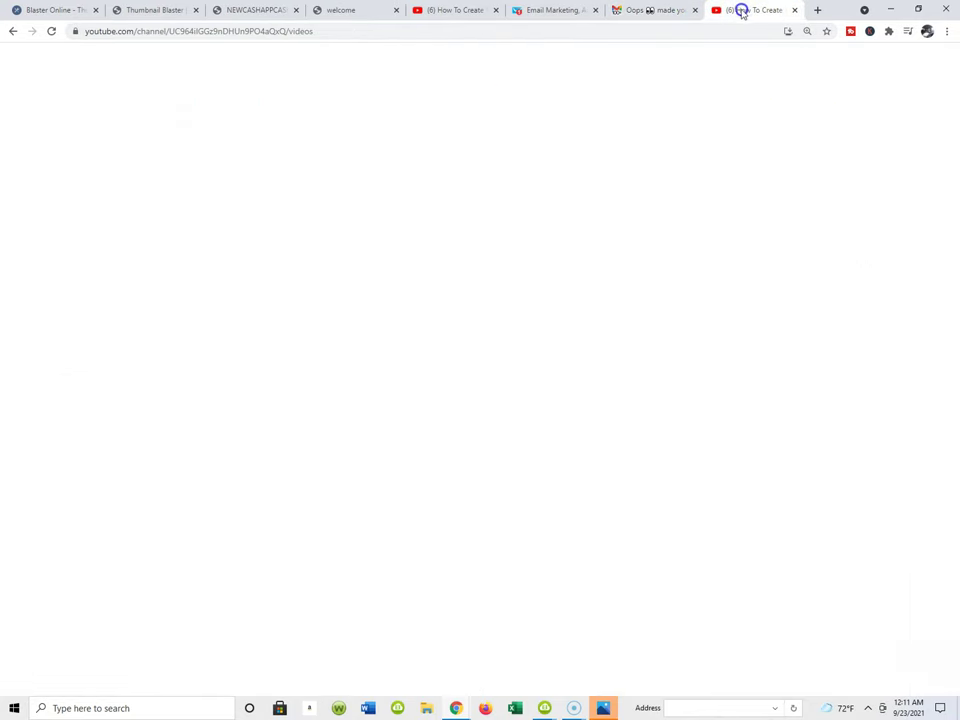
pyautogui.scroll(-2, 560, 252)
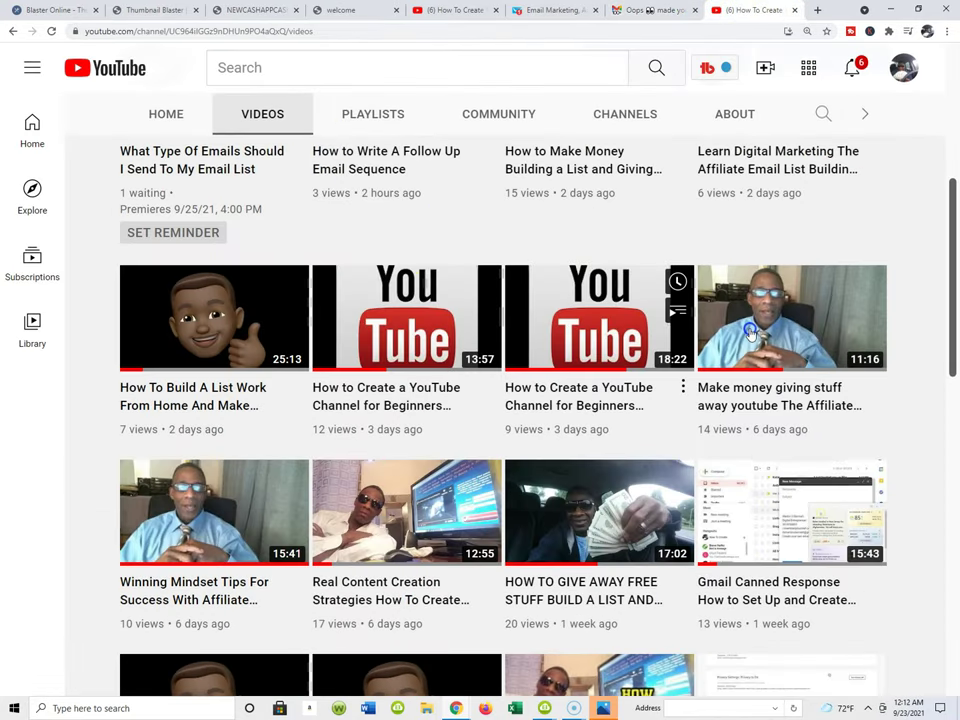
pyautogui.scroll(3, 700, 300)
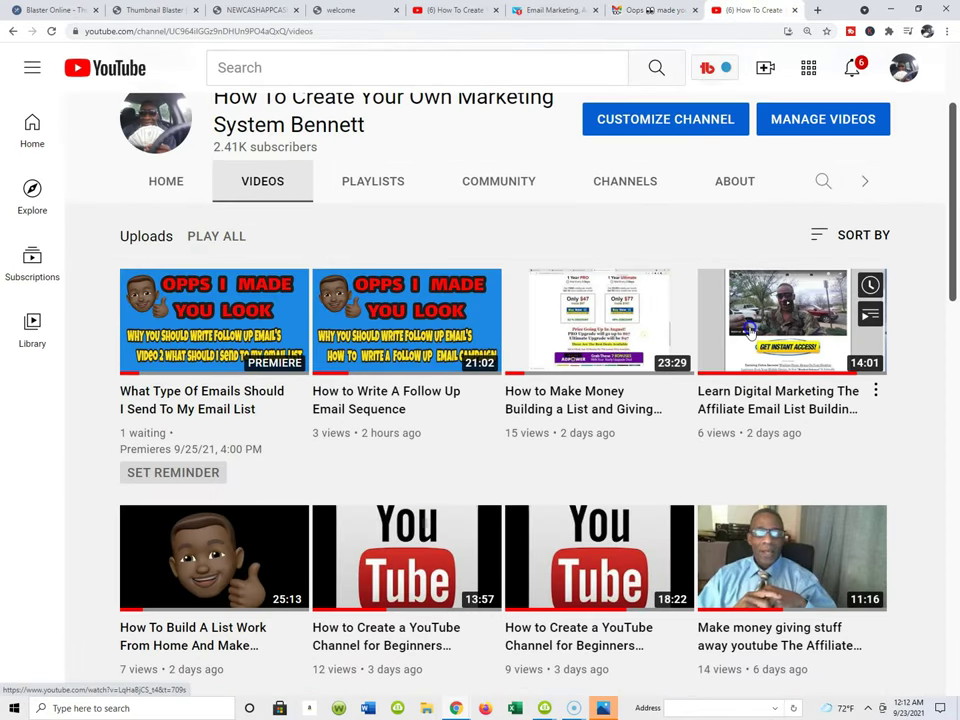
pyautogui.scroll(1, 750, 330)
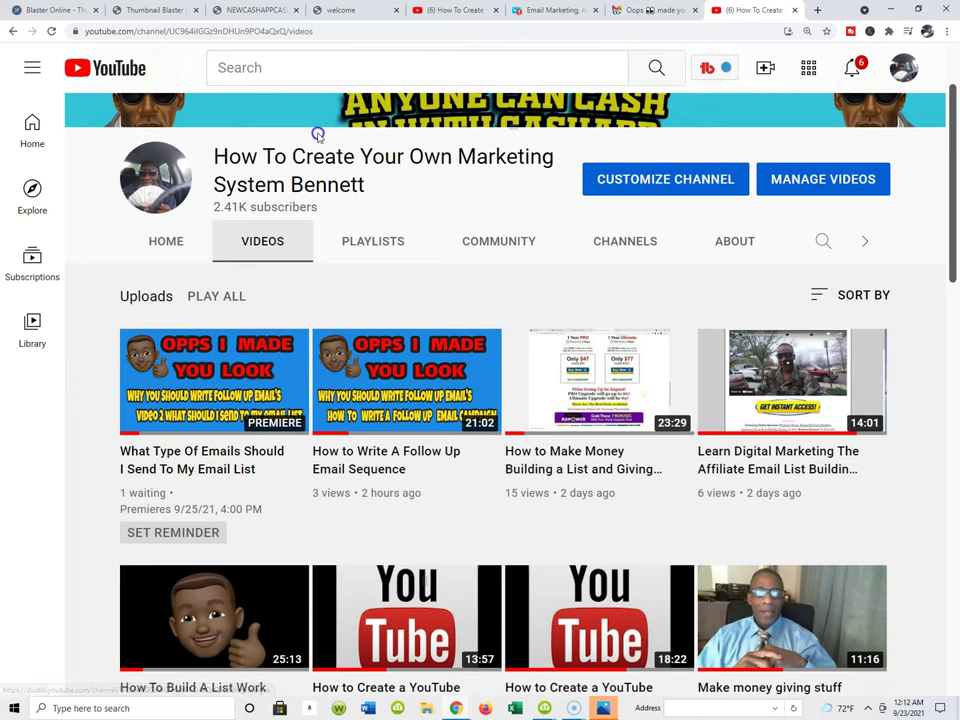
pyautogui.scroll(2, 536, 296)
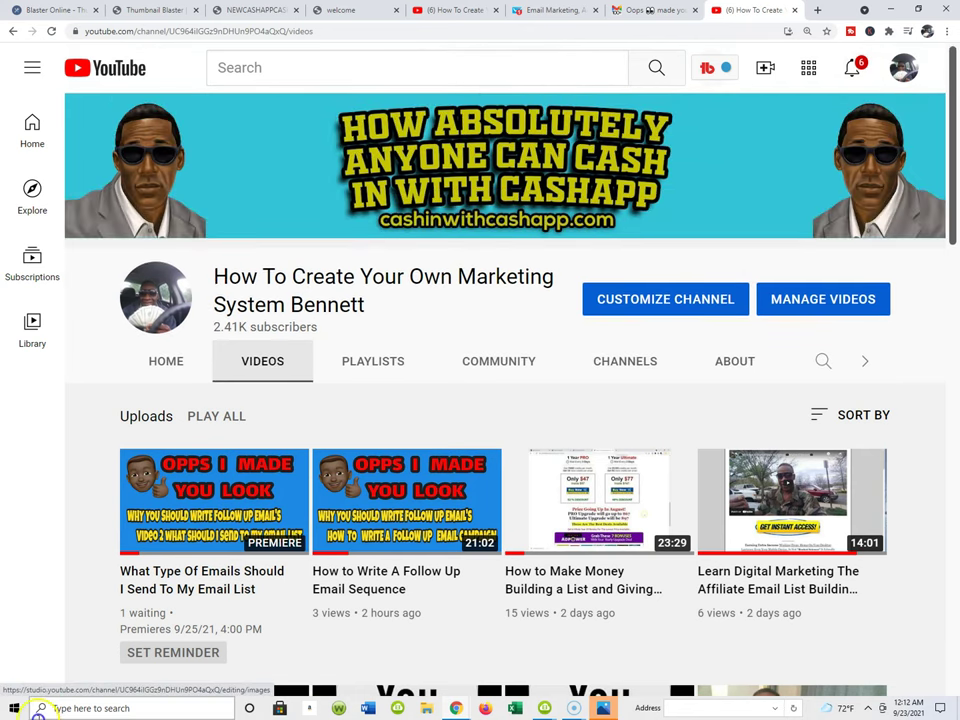
pyautogui.click(563, 10)
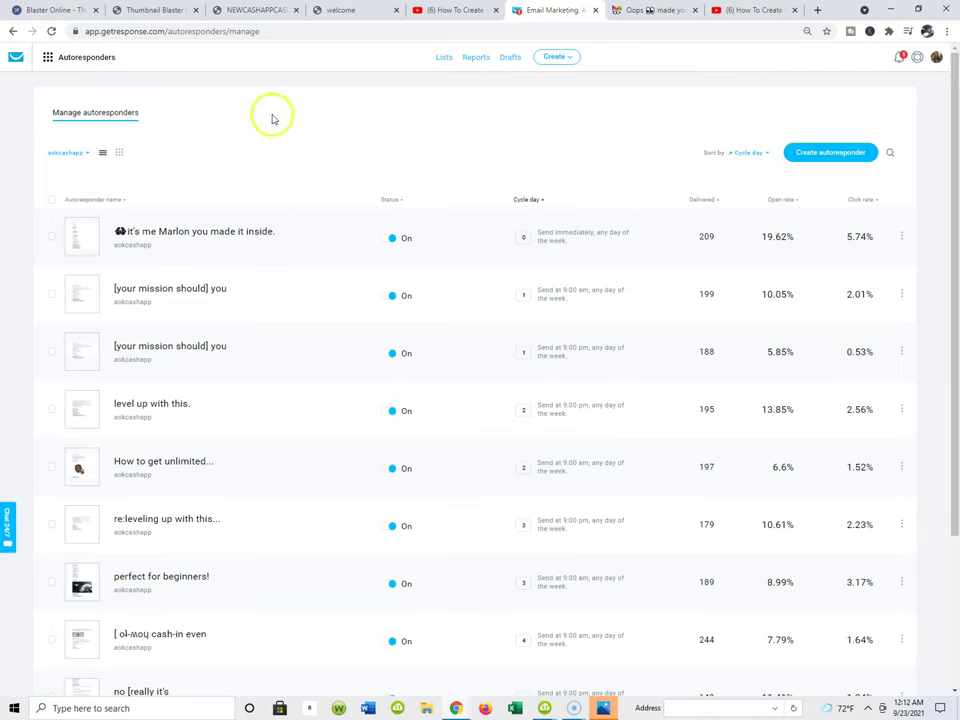
# - Go to GetResponse Email marketing and review the scheduled newsletters list
pyautogui.click(48, 59)
pyautogui.click(68, 107)
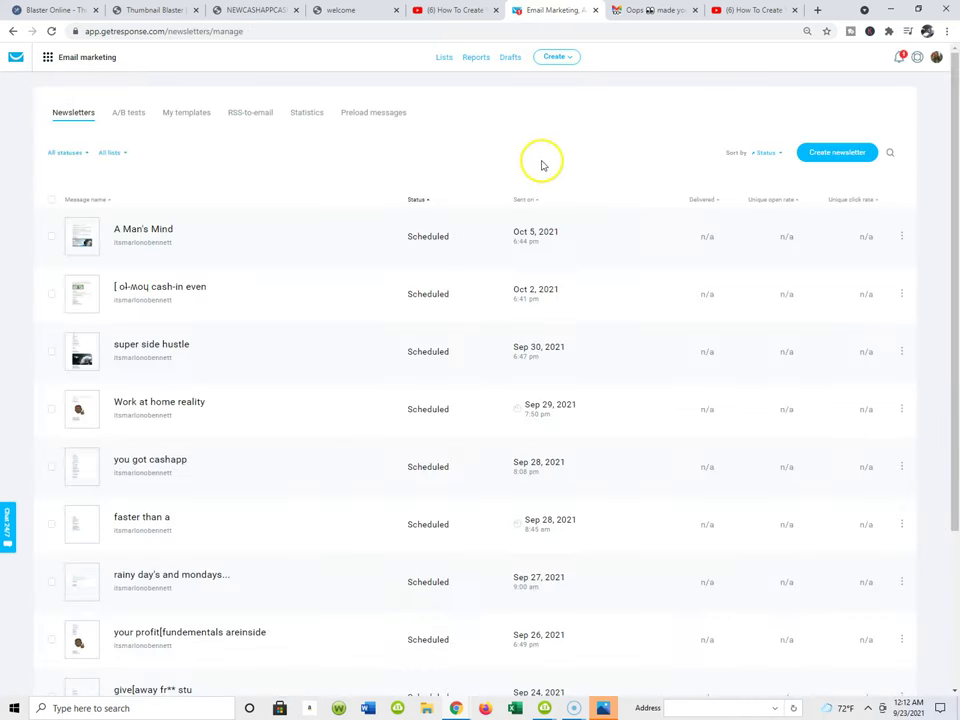
pyautogui.scroll(-3, 525, 190)
pyautogui.scroll(2, 520, 212)
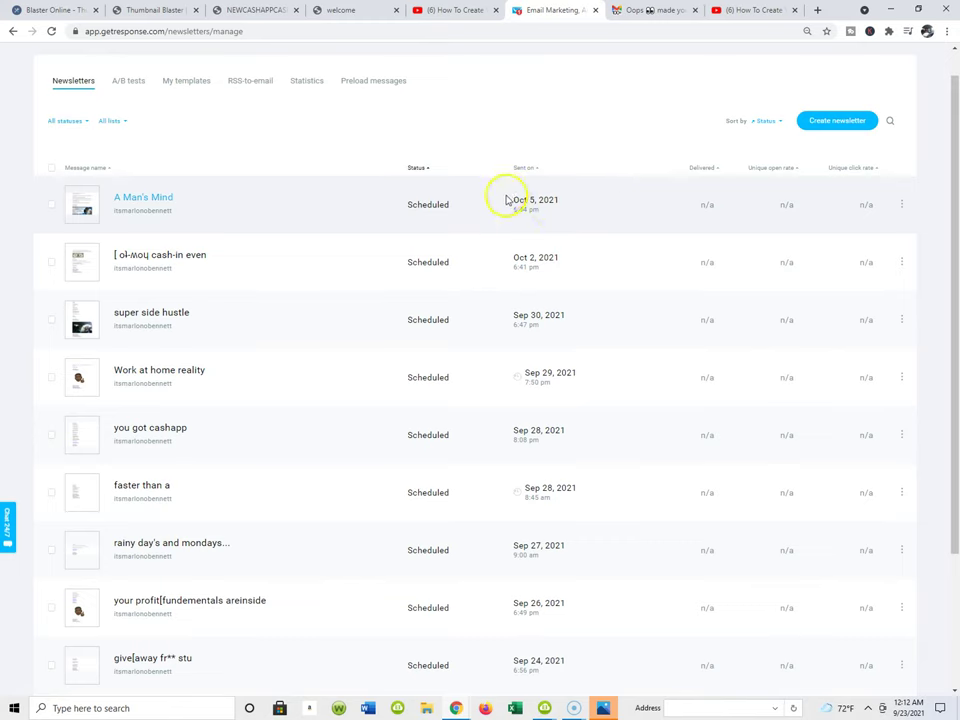
pyautogui.scroll(-4, 456, 203)
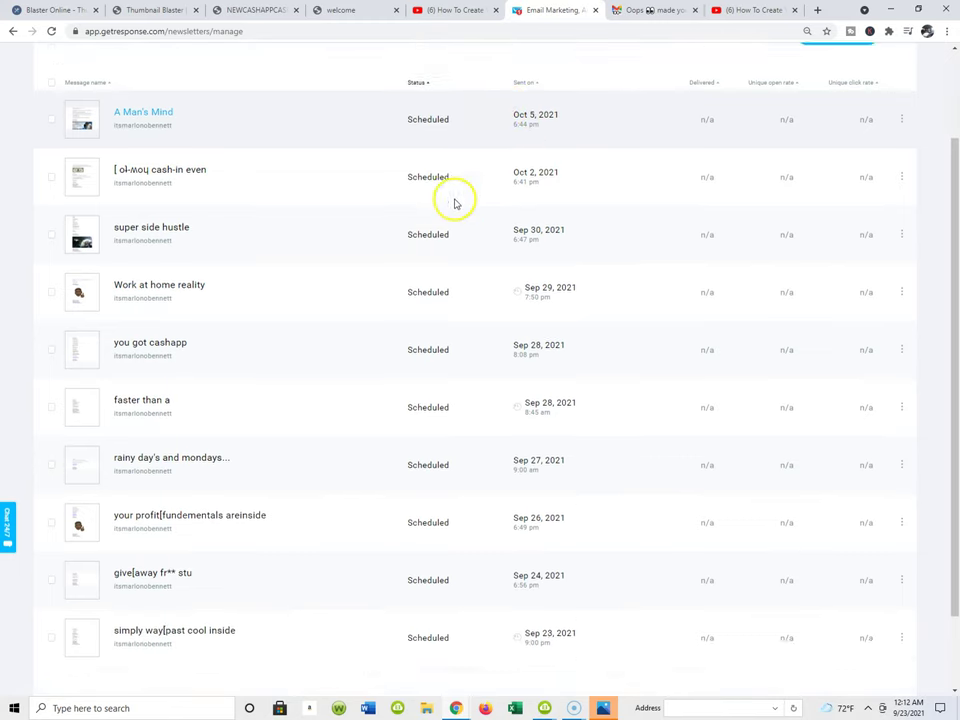
pyautogui.scroll(5, 525, 310)
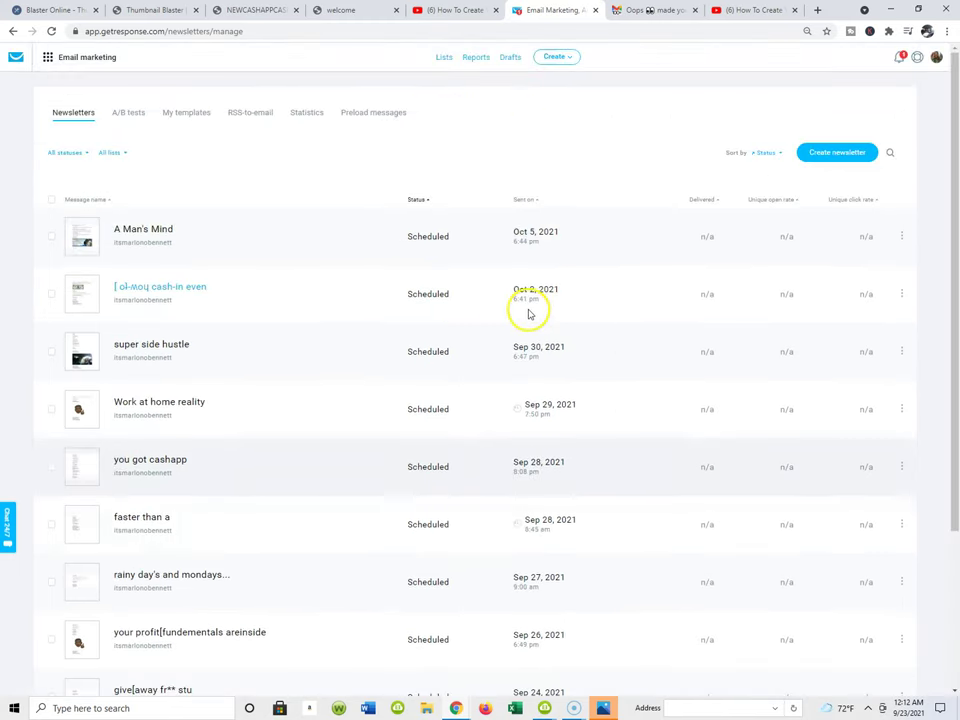
pyautogui.scroll(-3, 617, 233)
pyautogui.scroll(2, 617, 233)
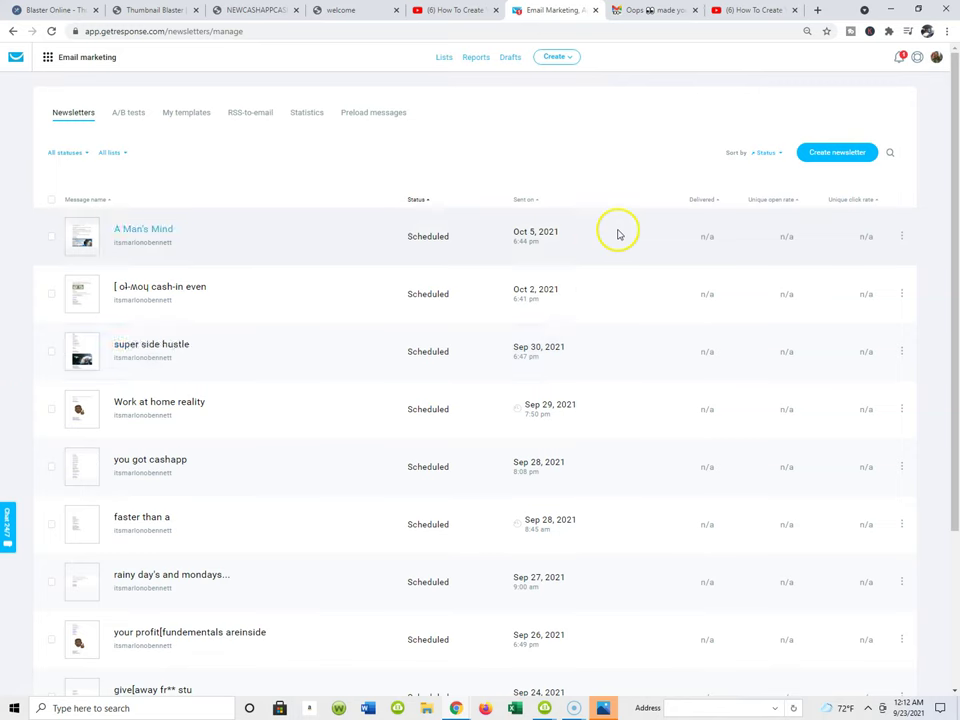
pyautogui.scroll(-2, 591, 246)
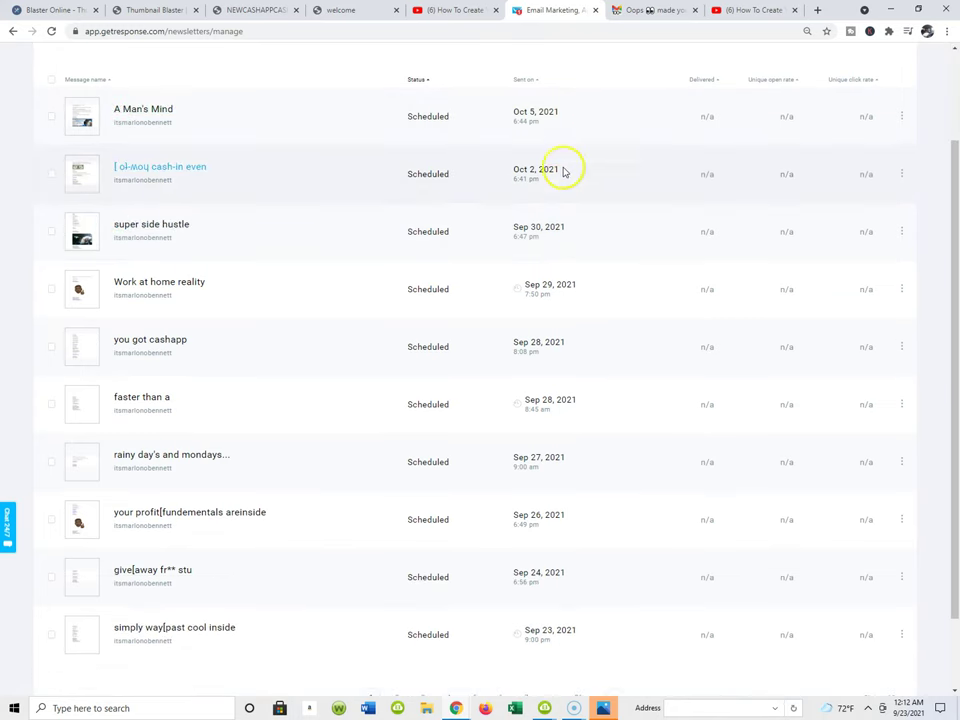
pyautogui.scroll(-2, 568, 154)
pyautogui.scroll(4, 553, 197)
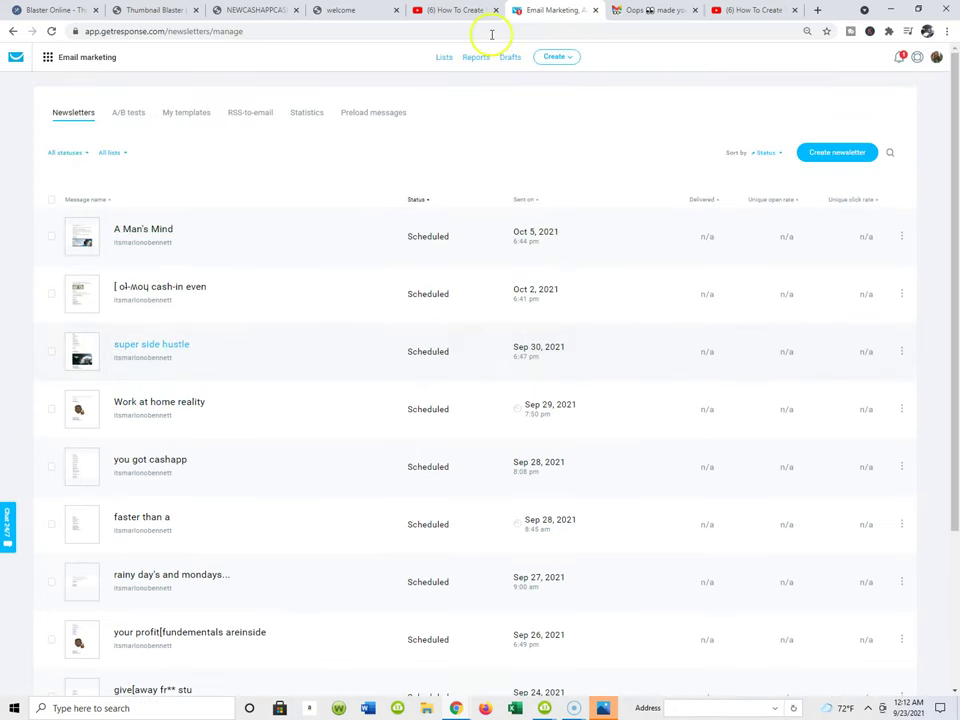
pyautogui.scroll(-3, 491, 463)
pyautogui.scroll(2, 545, 252)
pyautogui.scroll(-2, 545, 253)
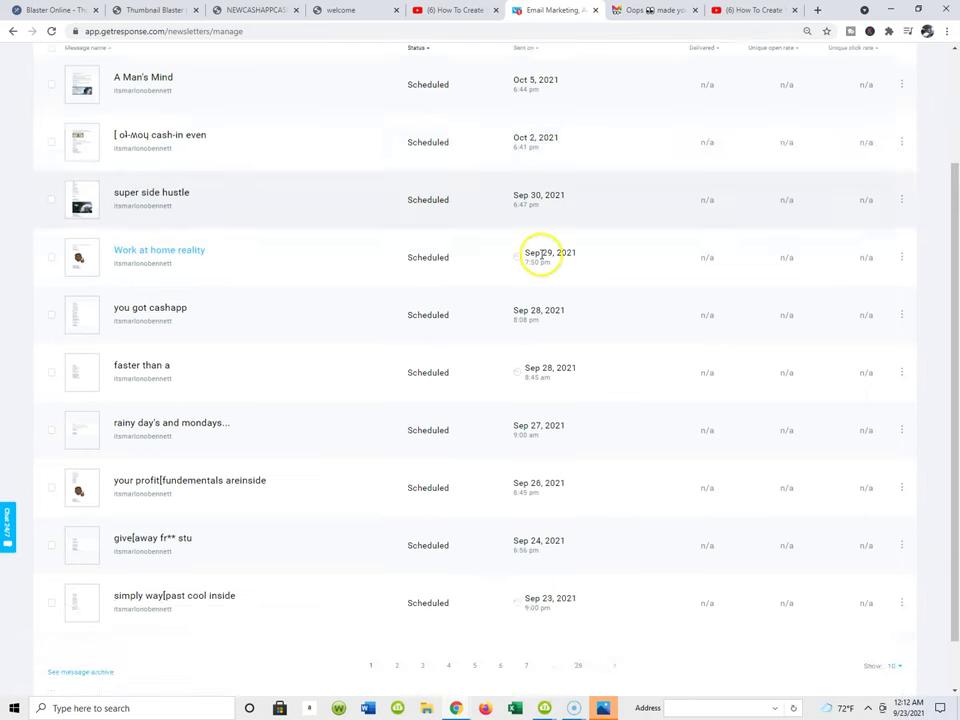
pyautogui.scroll(3, 544, 240)
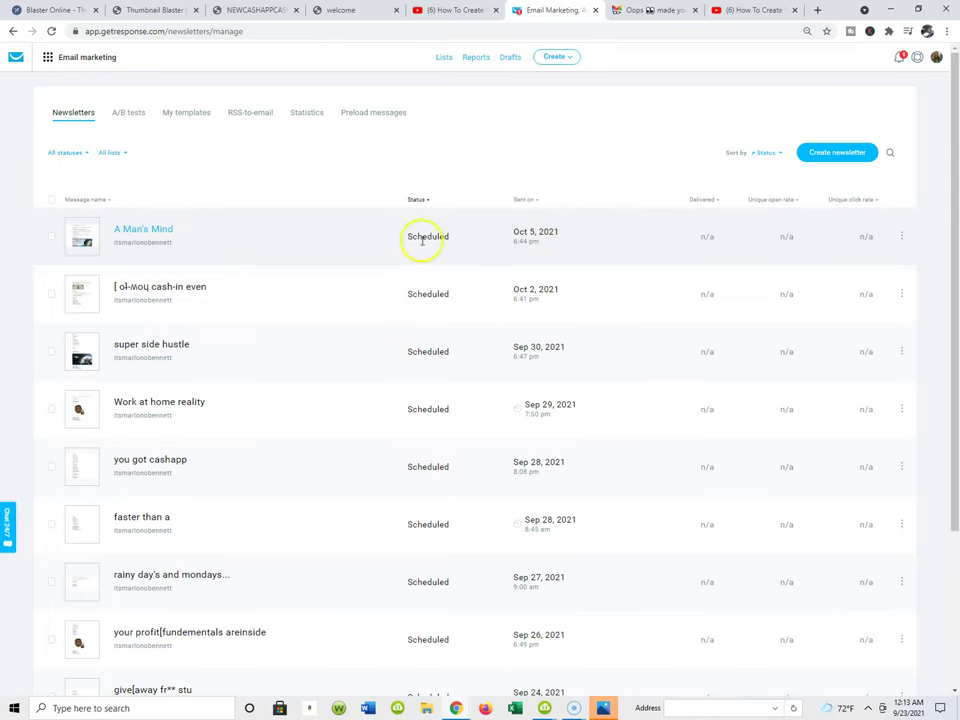
pyautogui.scroll(-1, 550, 250)
pyautogui.scroll(1, 589, 210)
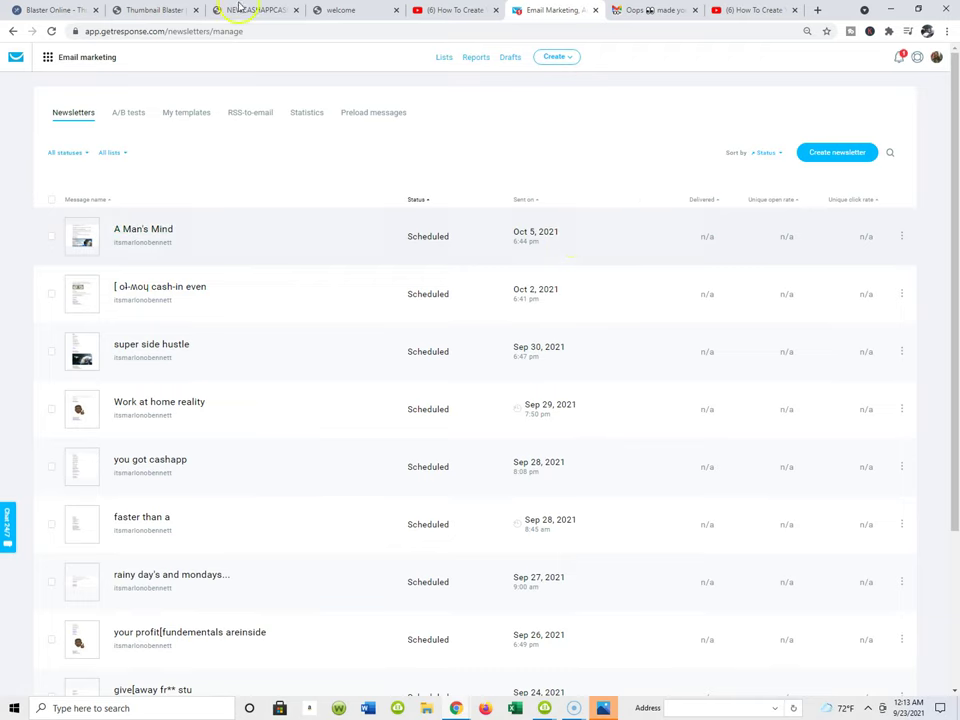
# - Review the Autoresponders series again, then bring up the YouTube channel home page
pyautogui.click(80, 58)
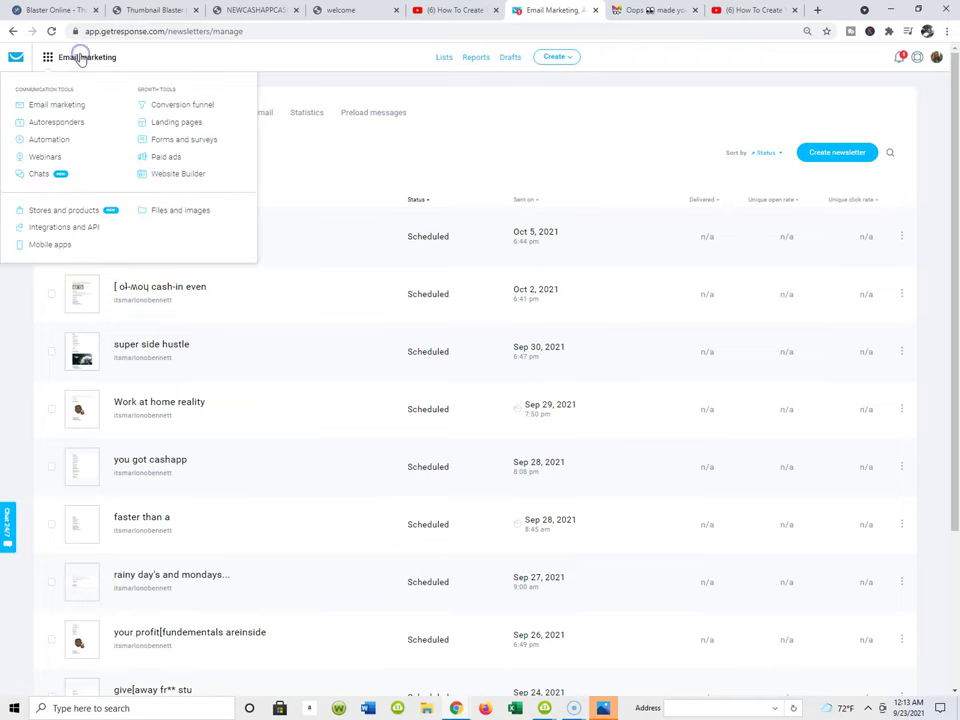
pyautogui.click(77, 123)
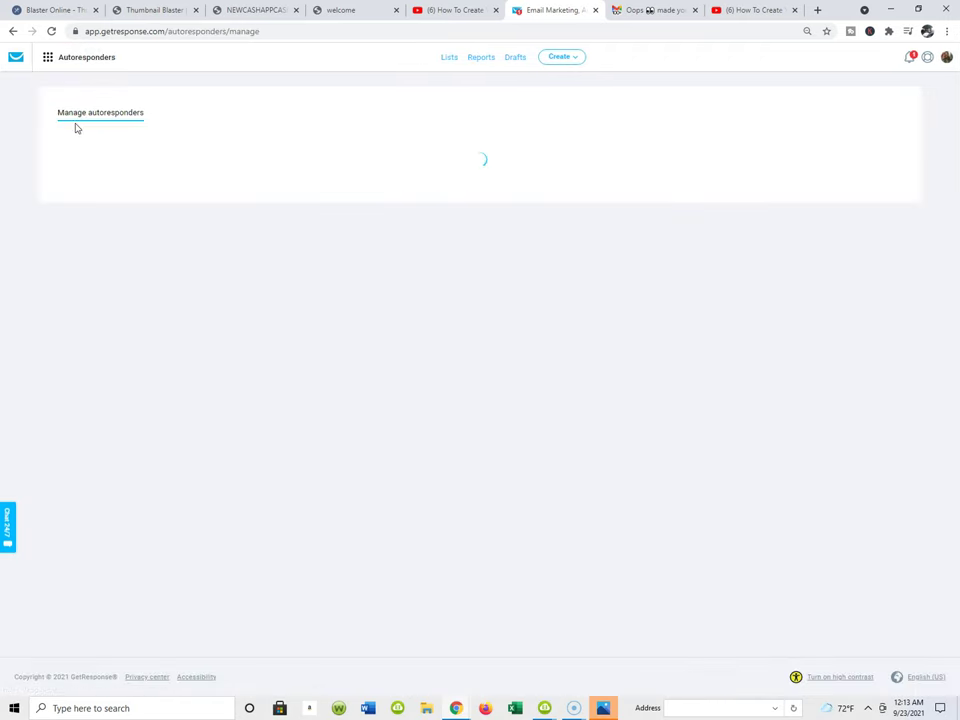
pyautogui.scroll(-3, 647, 319)
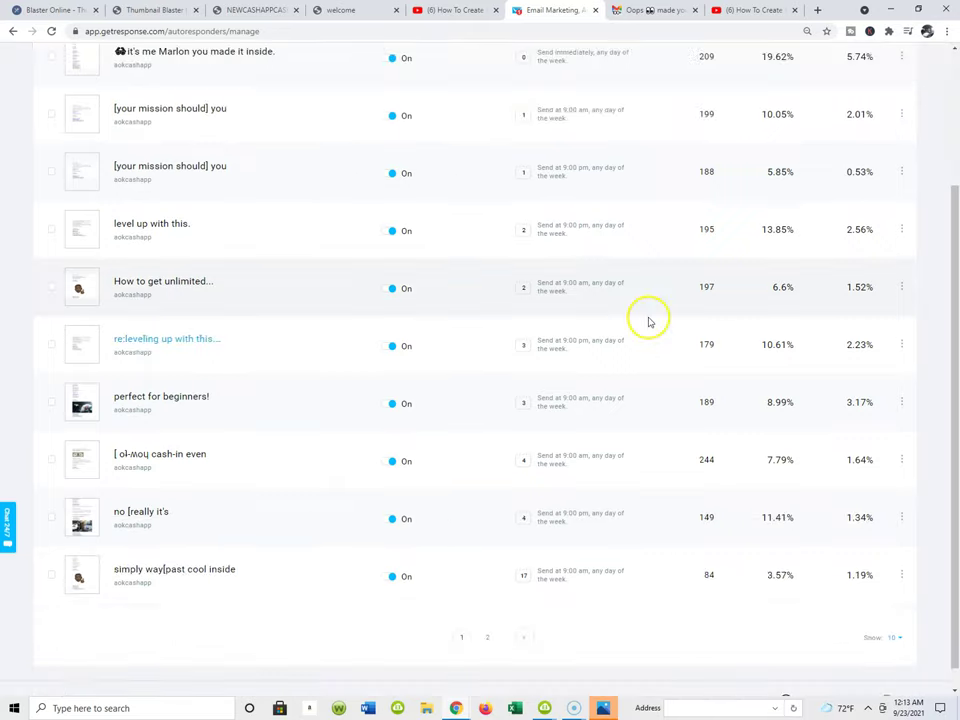
pyautogui.scroll(4, 649, 319)
pyautogui.scroll(-4, 630, 173)
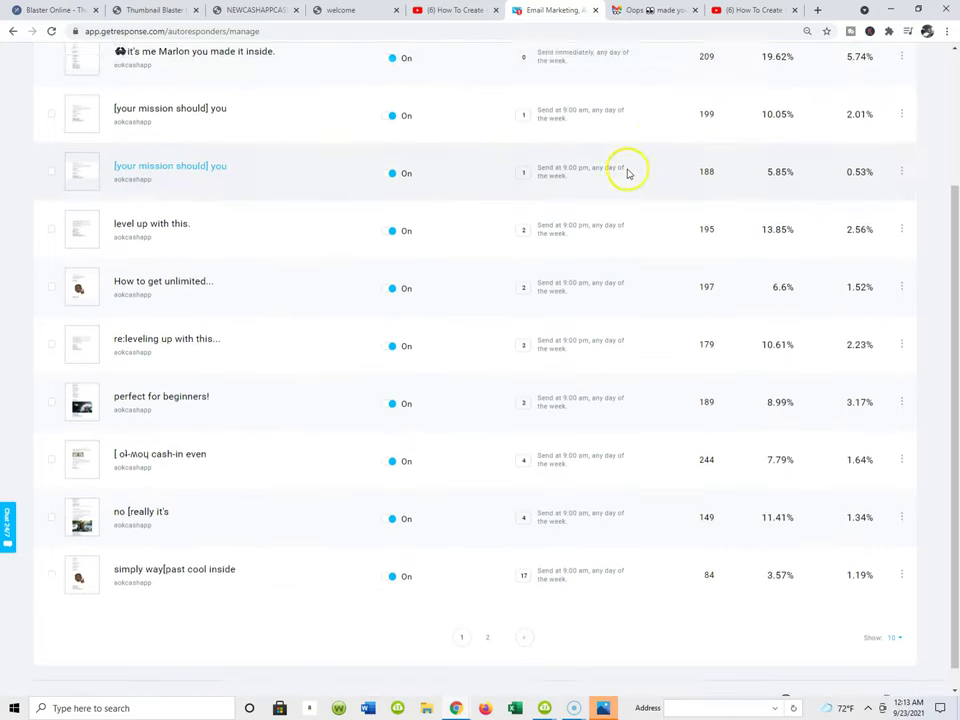
pyautogui.scroll(4, 545, 190)
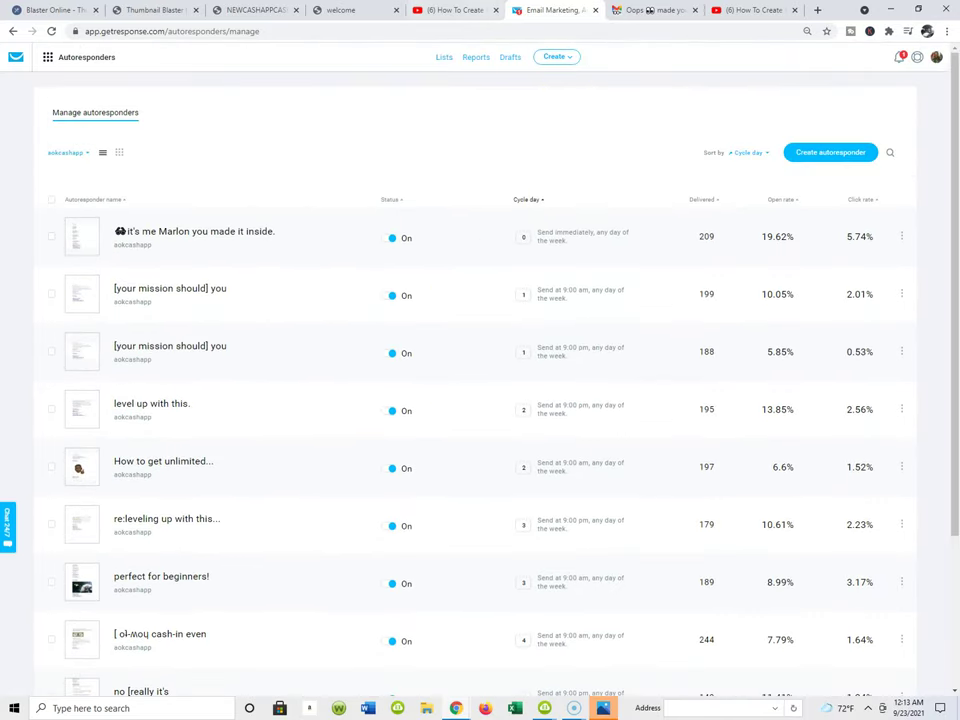
pyautogui.click(464, 14)
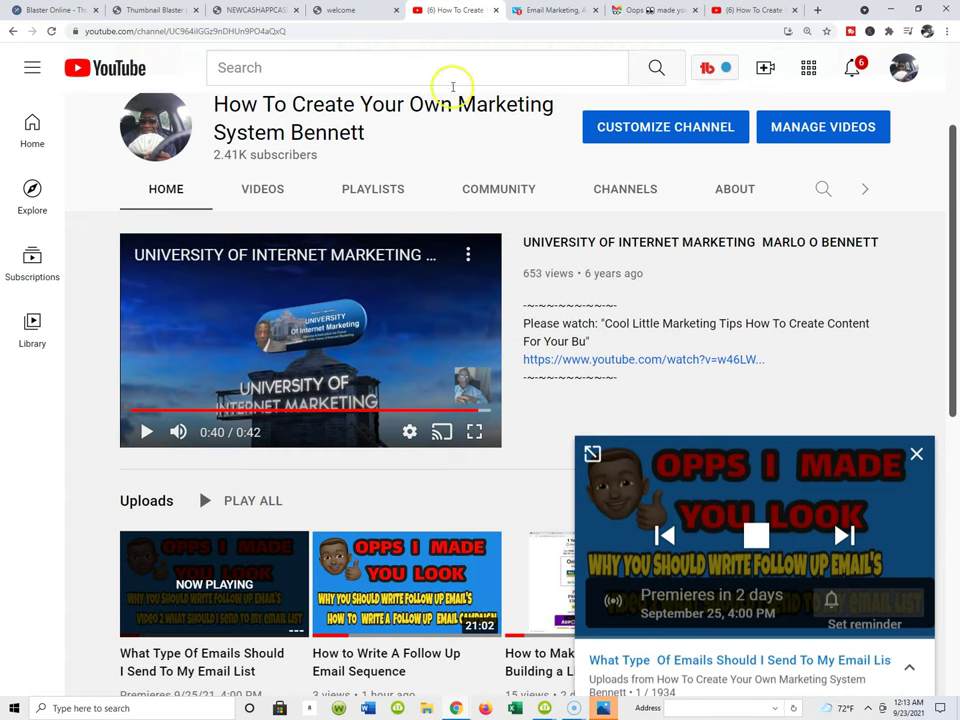
pyautogui.scroll(-1, 519, 236)
pyautogui.scroll(2, 766, 280)
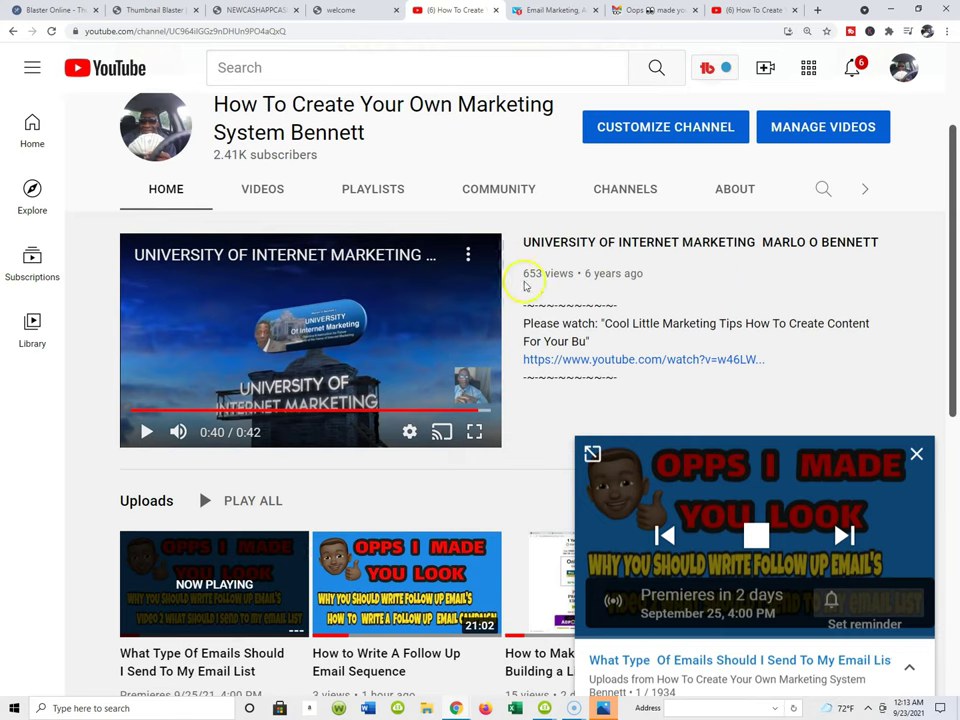
pyautogui.scroll(-2, 634, 141)
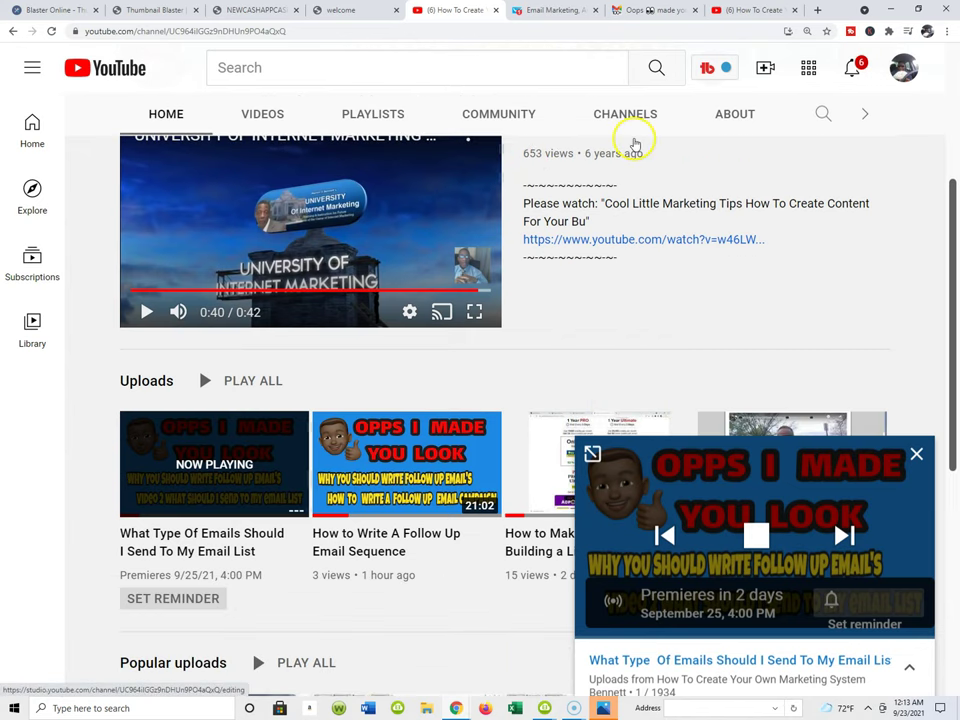
pyautogui.scroll(-1, 897, 302)
pyautogui.scroll(-1, 804, 255)
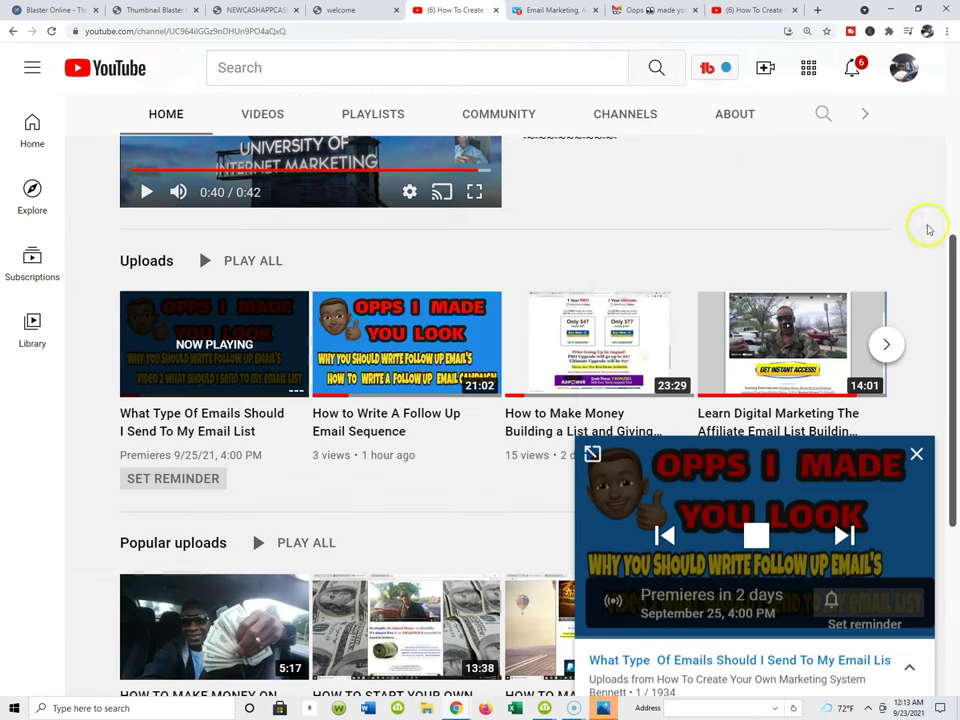
pyautogui.scroll(4, 761, 240)
pyautogui.scroll(-3, 800, 230)
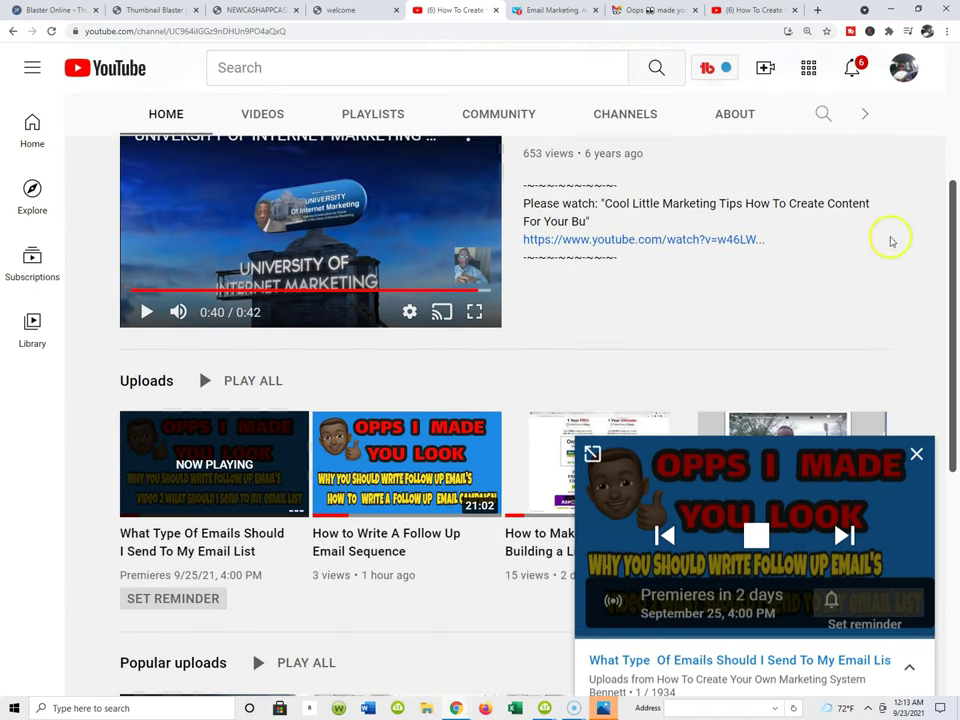
pyautogui.scroll(1, 606, 272)
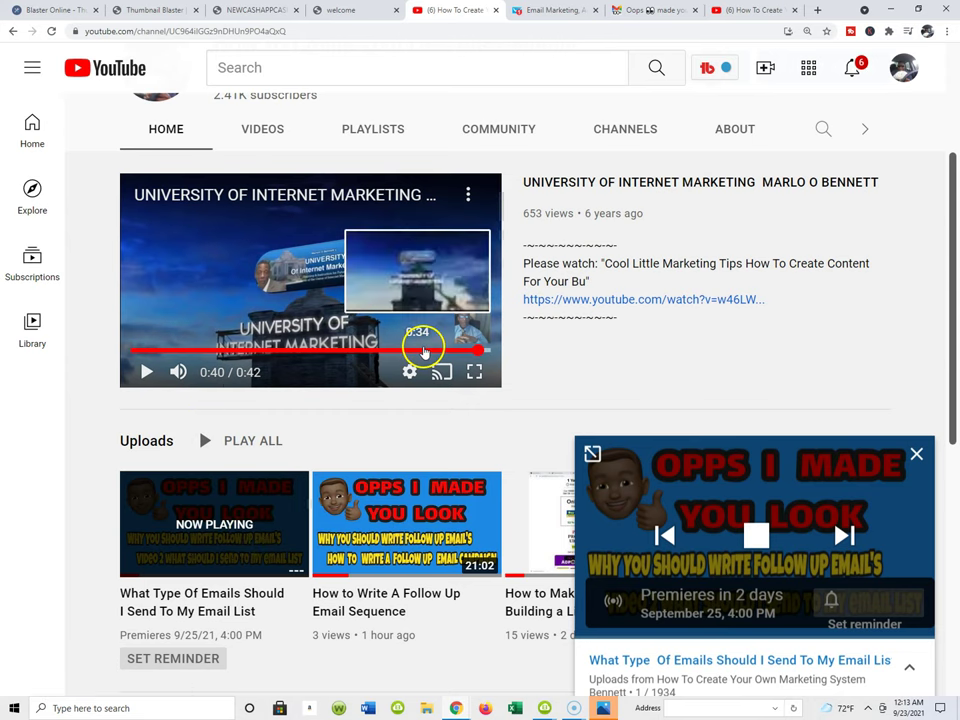
pyautogui.scroll(-1, 418, 380)
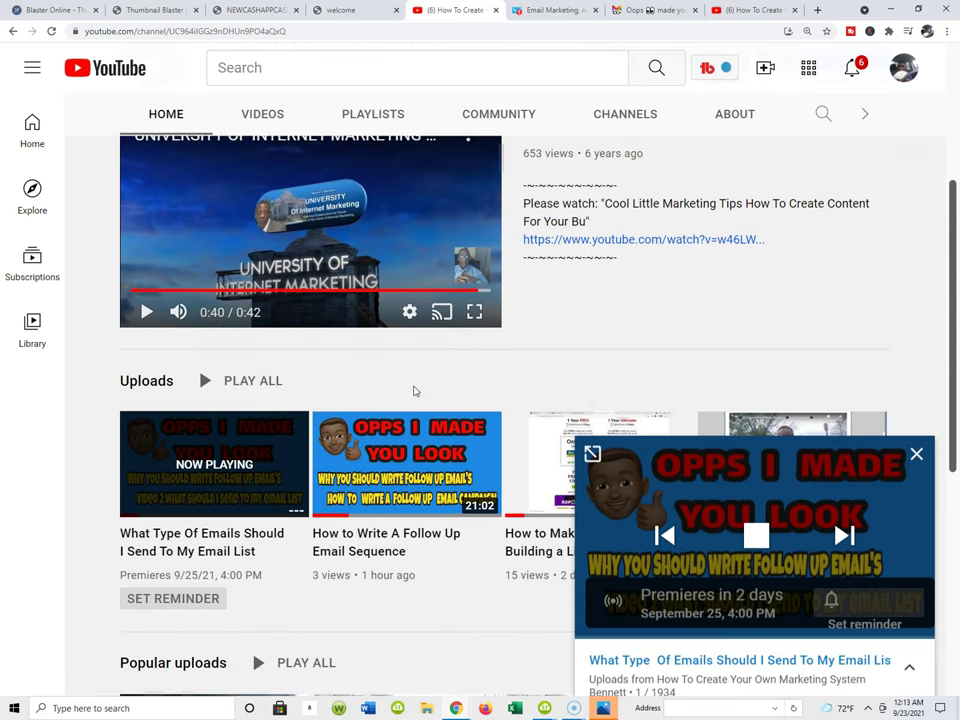